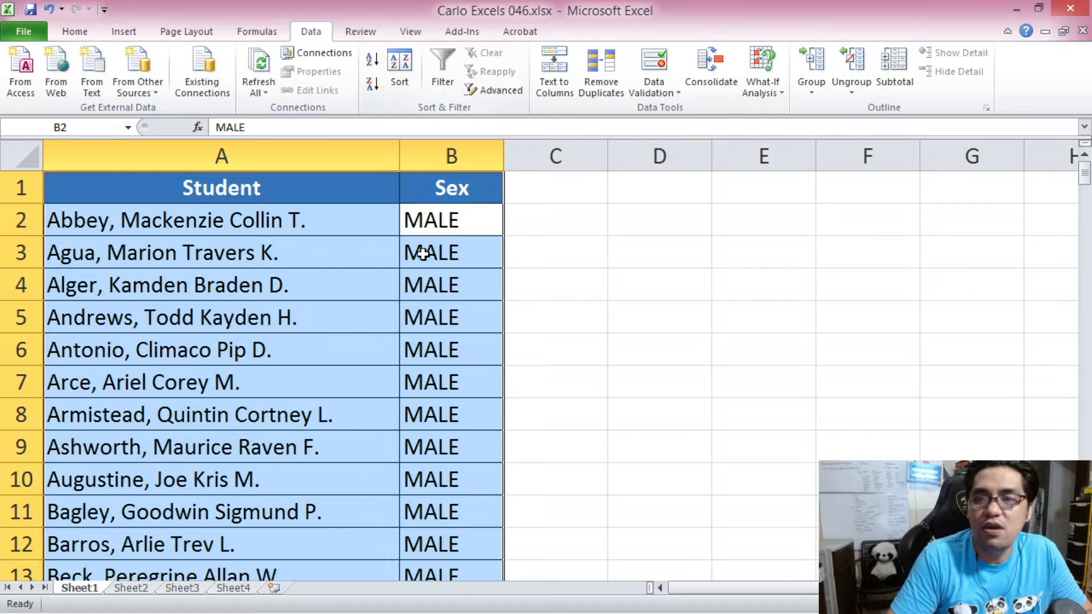
Examine the sorted student list on Sheet1, then the unsorted list and the blank Student and Sex table on Sheet2.
scroll(403, 239, down, 7)
key(ctrl+Page_Down)
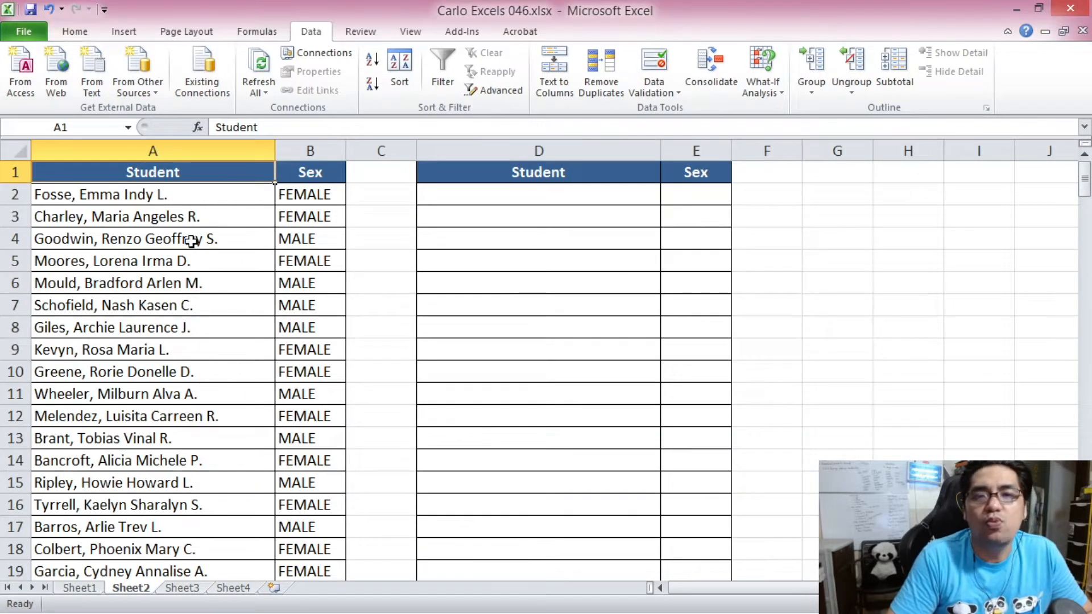
drag(198, 197, 225, 284)
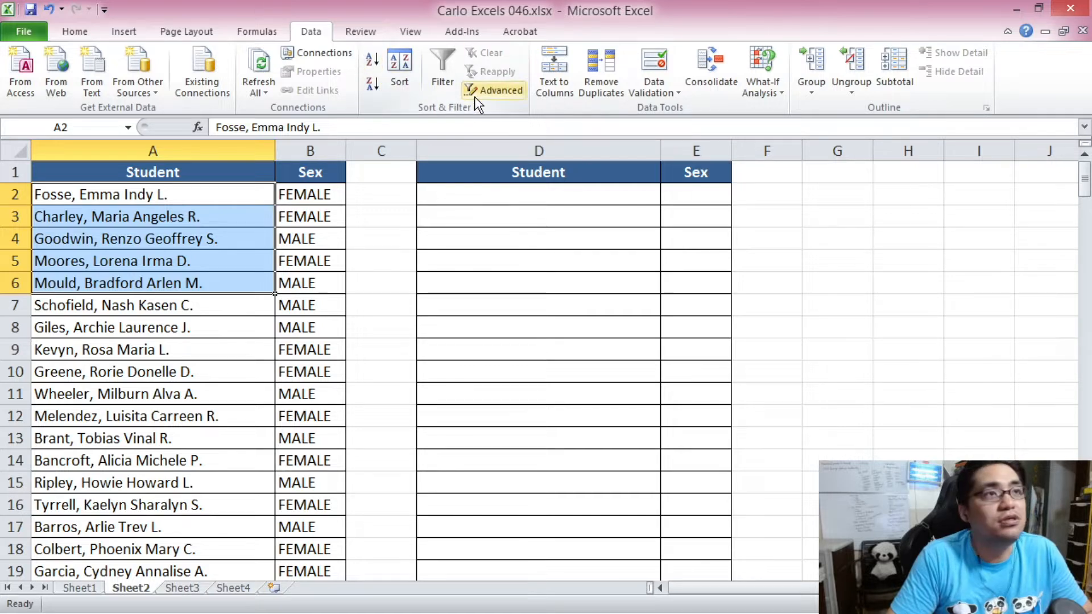
click(202, 178)
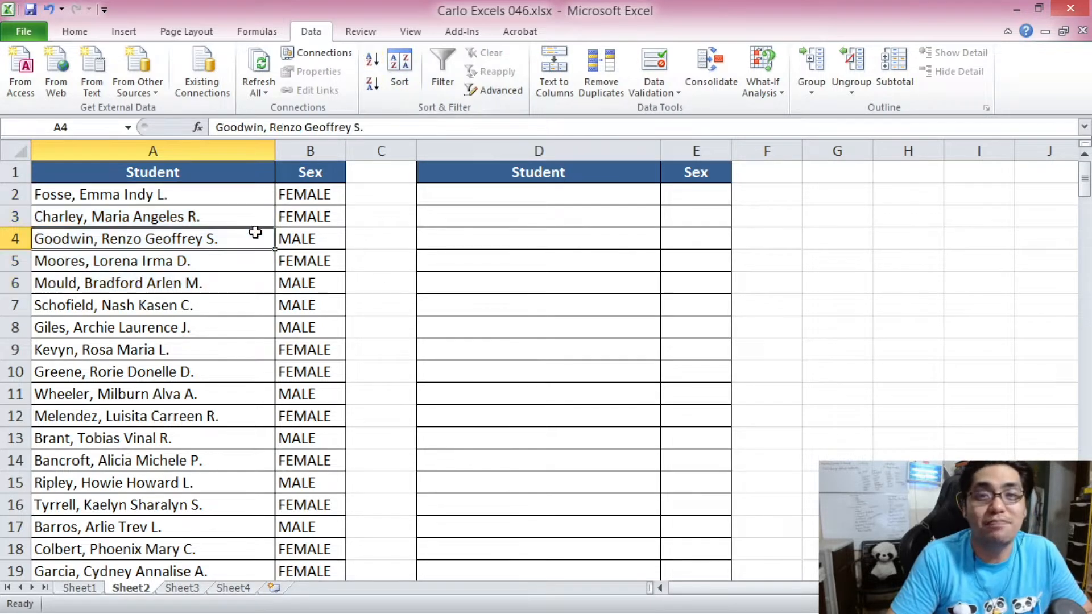
click(214, 192)
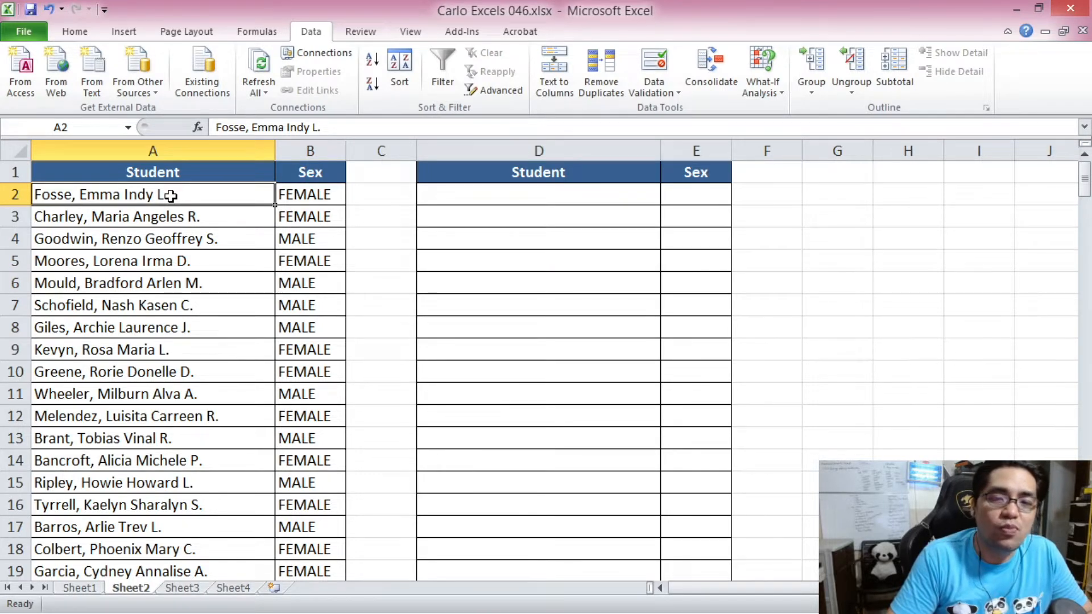
drag(173, 196, 237, 234)
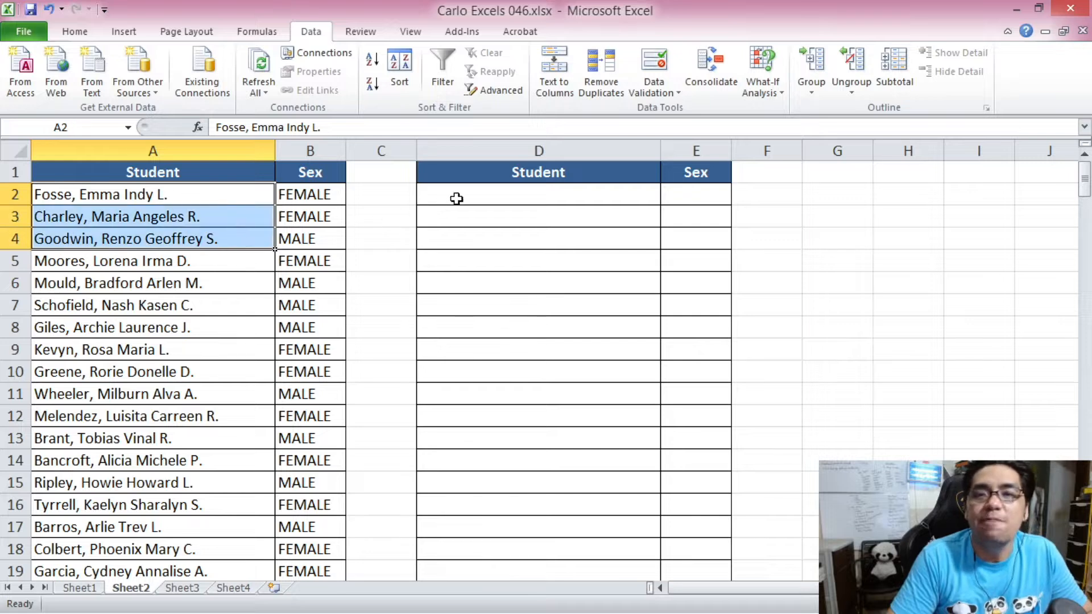
drag(453, 195, 671, 370)
drag(515, 199, 682, 393)
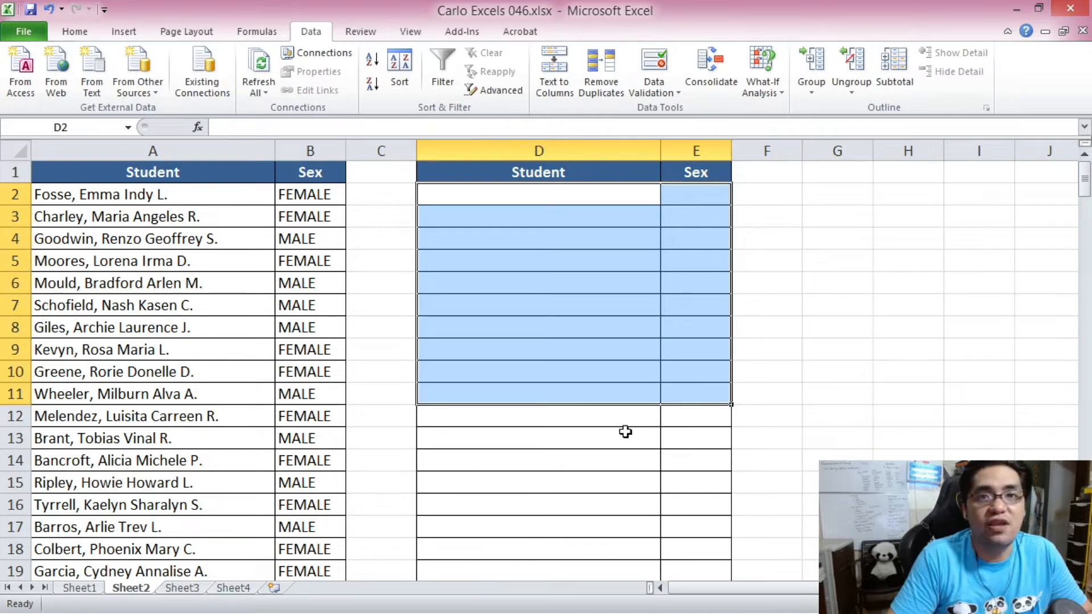
key(ctrl+Home)
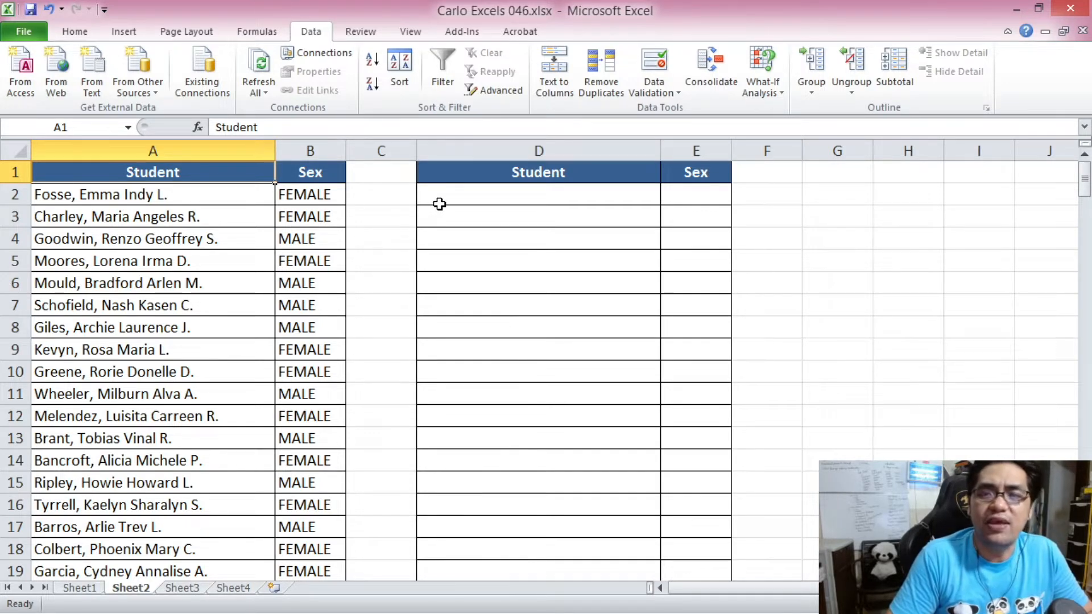
drag(223, 194, 229, 471)
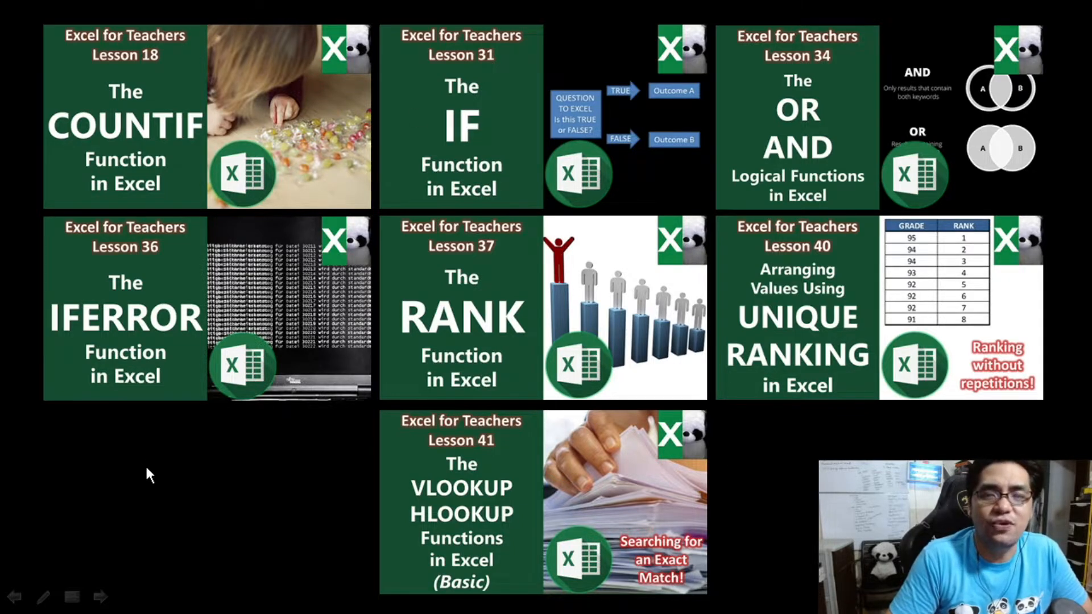
Switch back to the Excel workbook and examine Sheet3's Student and AlphRank columns and the blank numbered Student list.
key(alt+Tab)
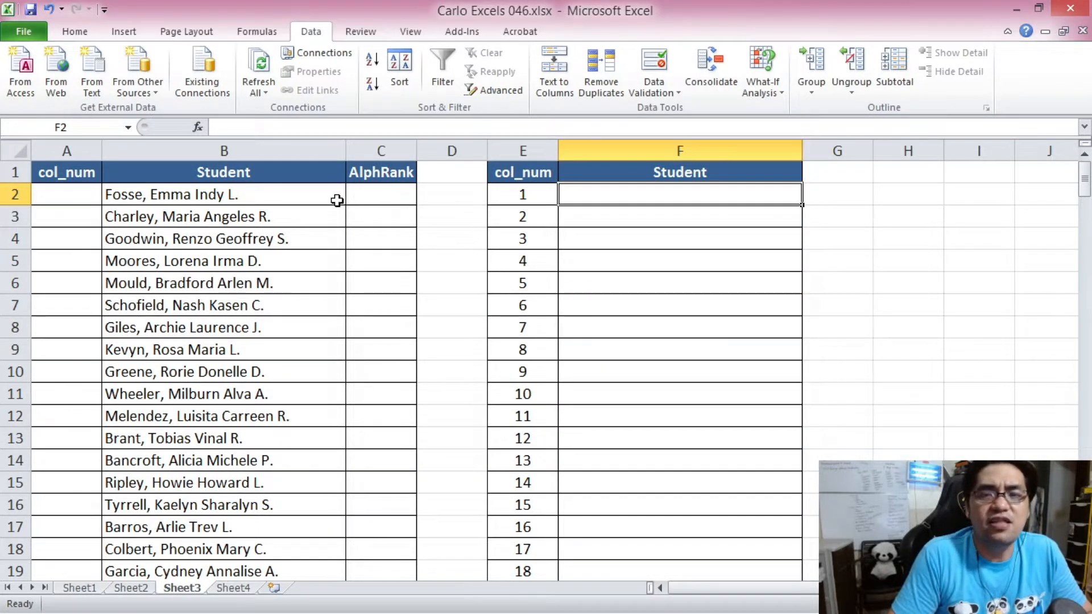
drag(251, 198, 257, 524)
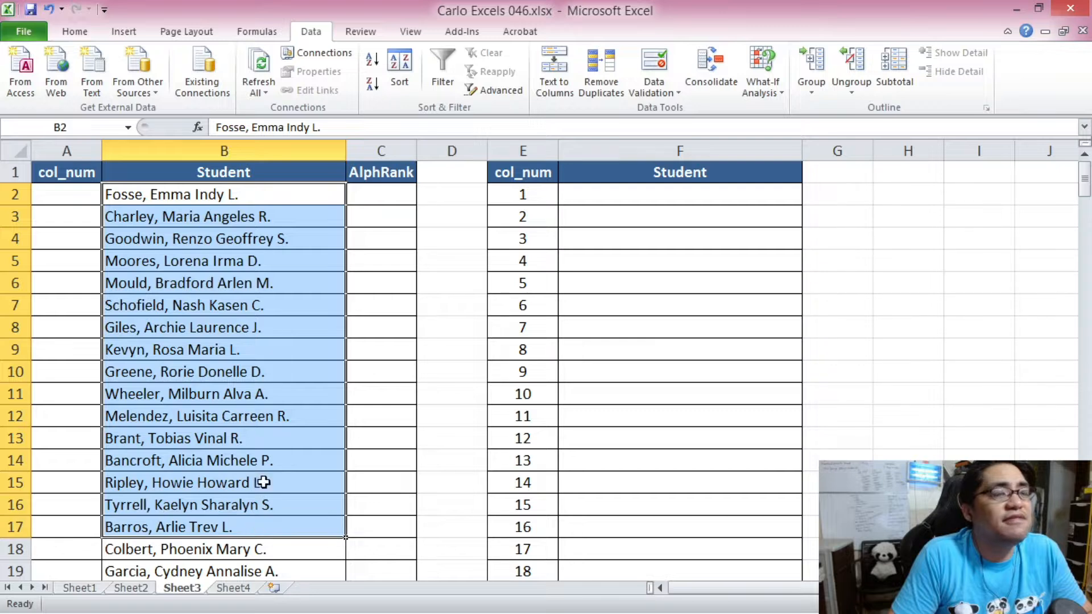
click(360, 203)
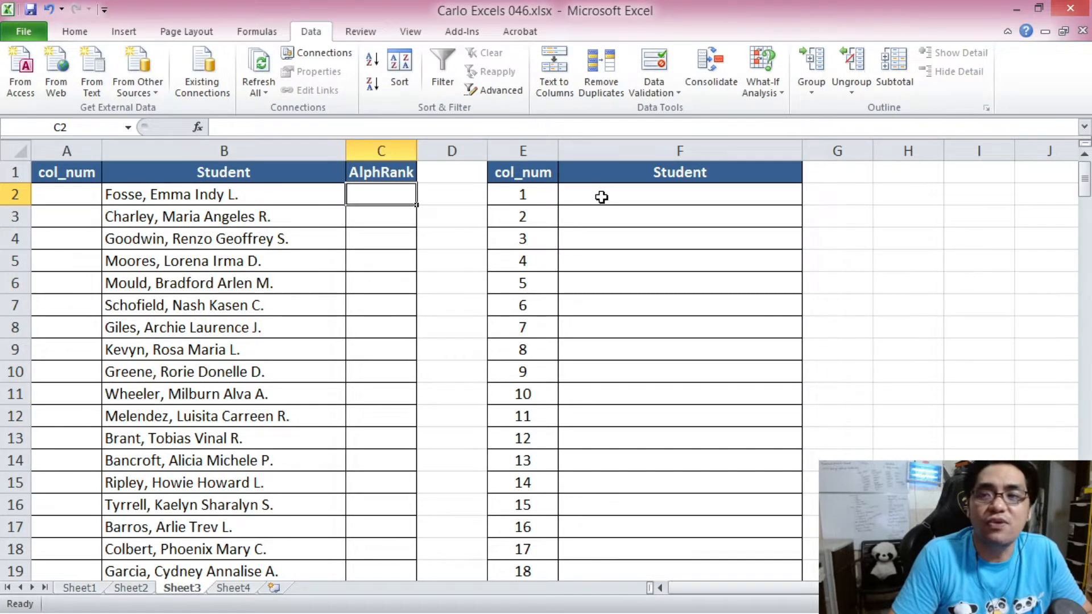
drag(600, 195, 600, 370)
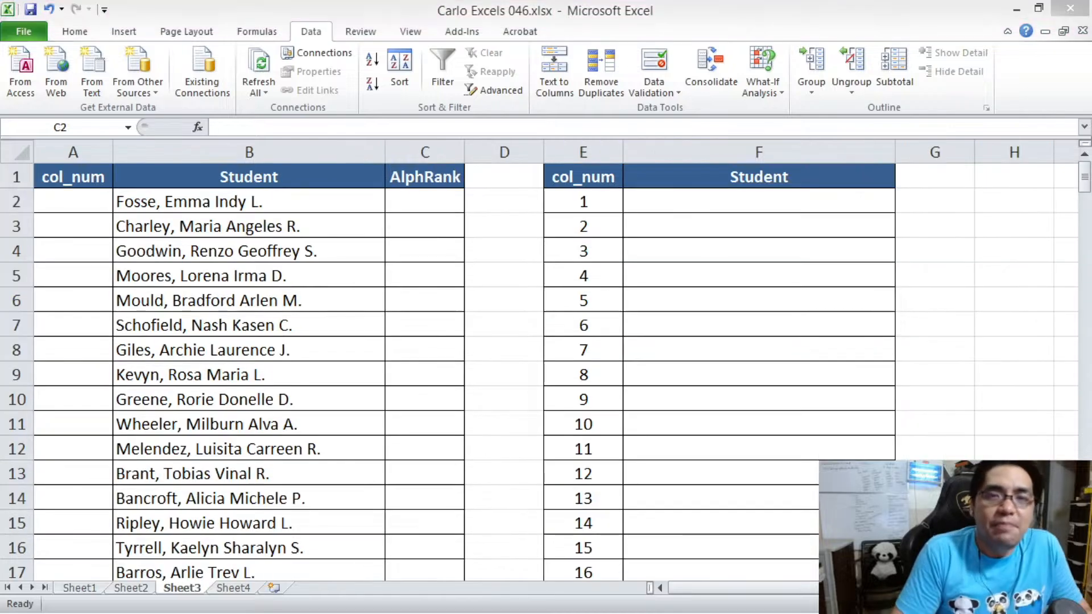
click(408, 205)
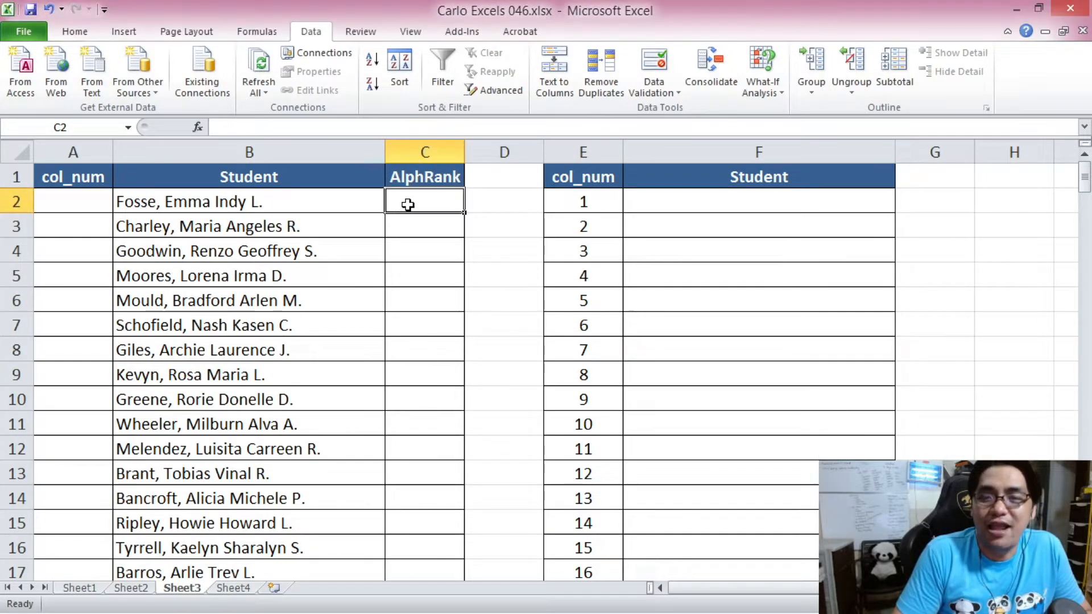
click(313, 200)
Begin the AlphRank formula in C2 with =IF(B2=0,"", so that rows without a student stay blank.
click(430, 211)
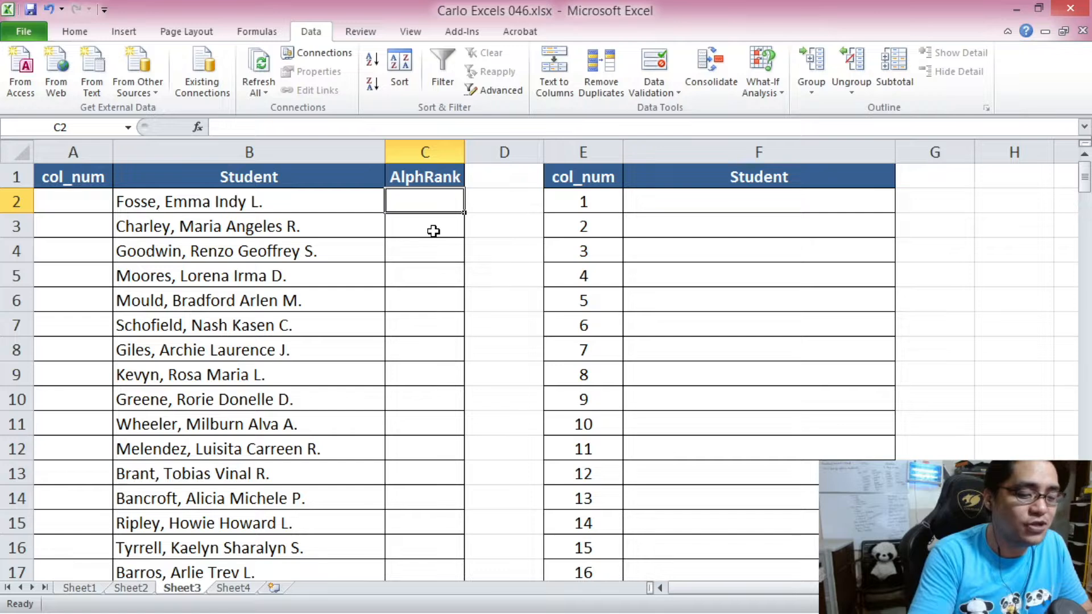
text(=IF()
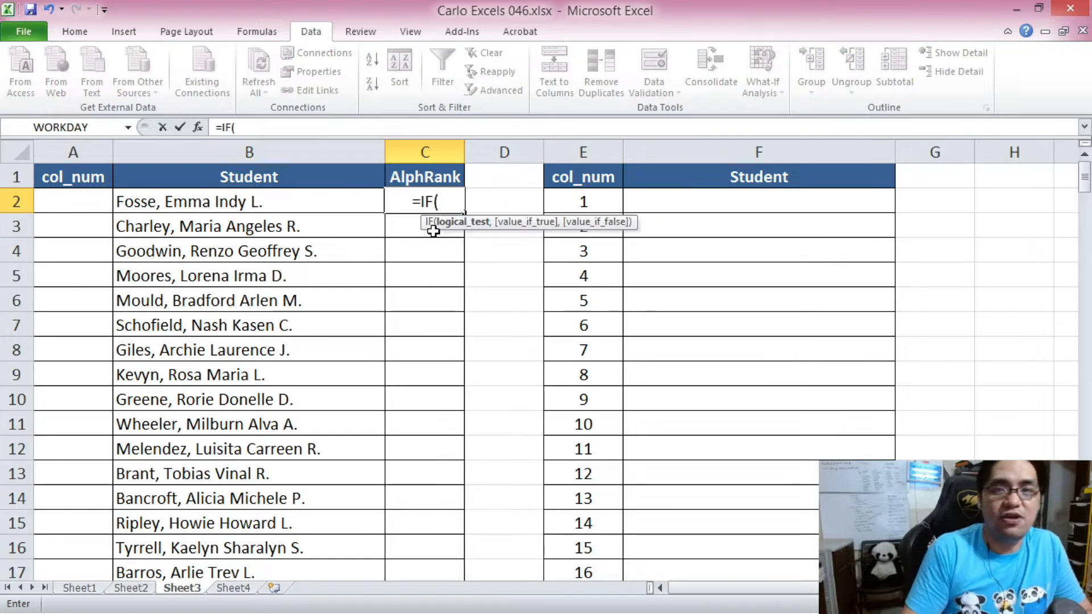
click(266, 203)
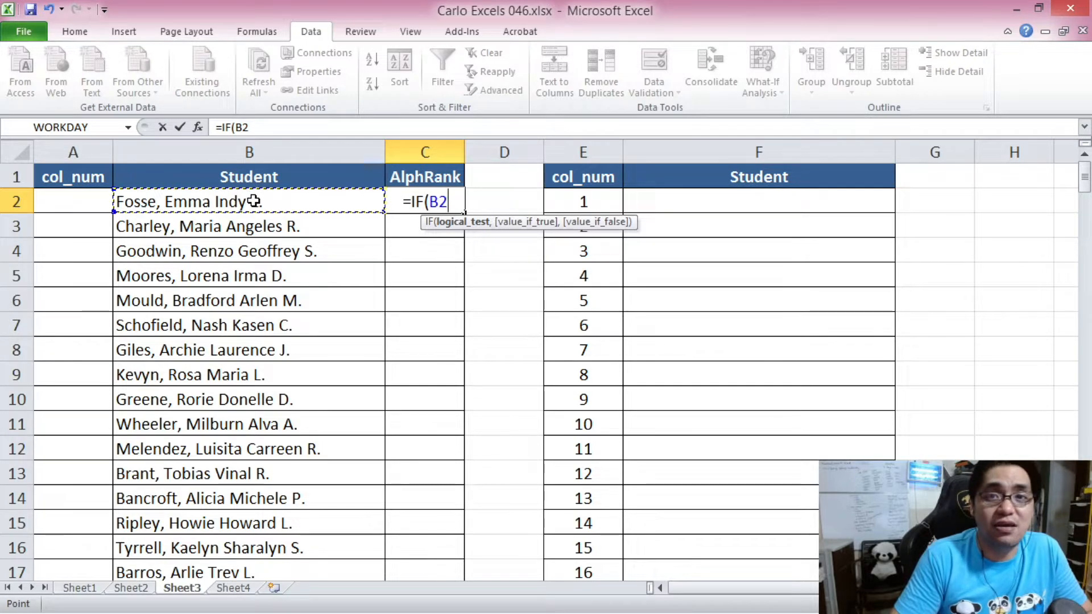
click(261, 128)
text(=0)
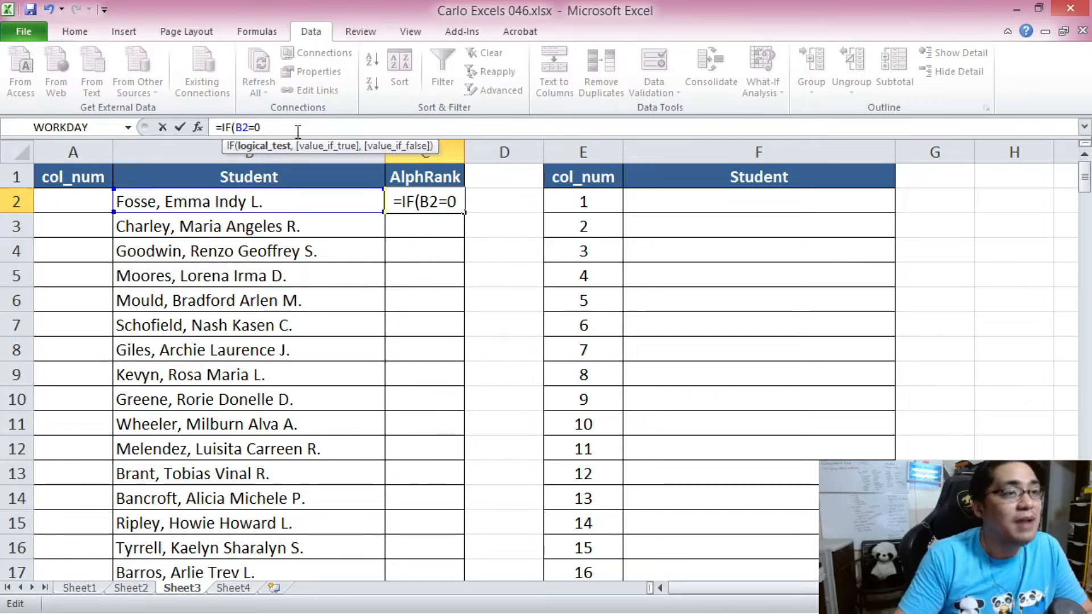
text(,"",)
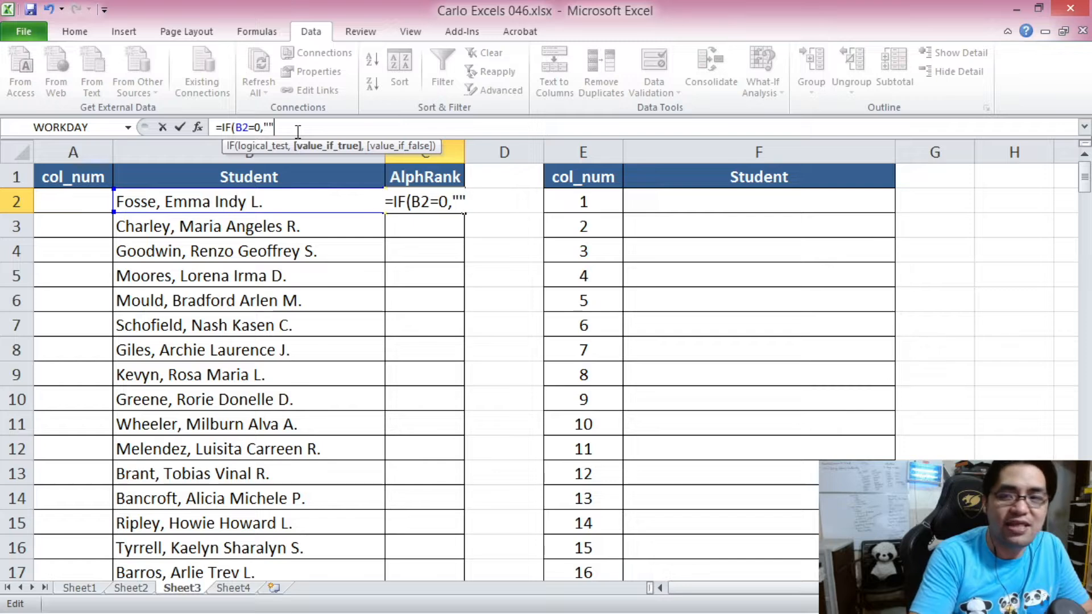
click(477, 199)
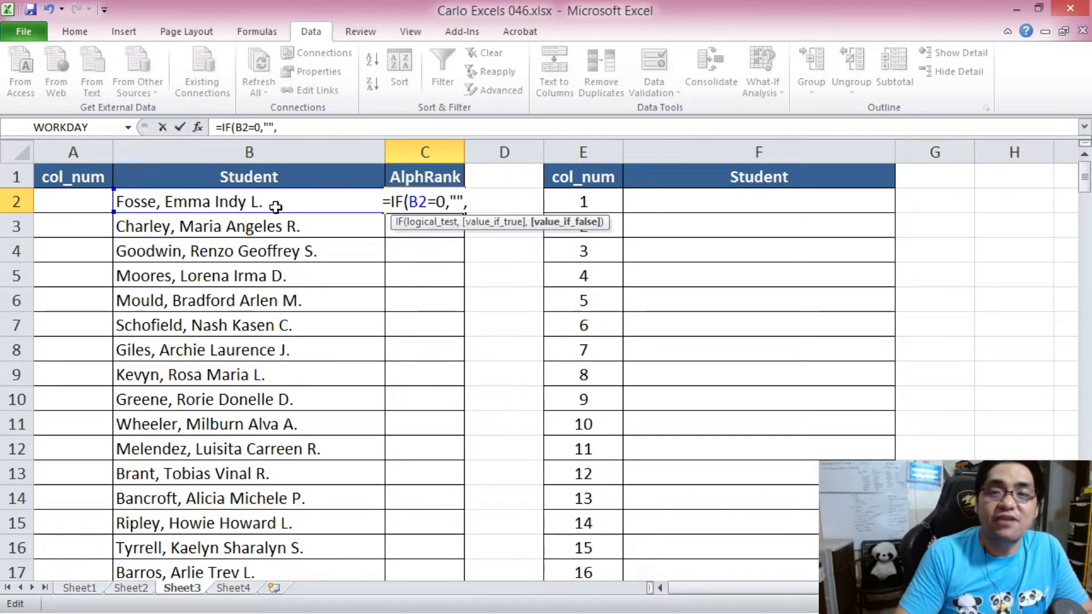
click(288, 129)
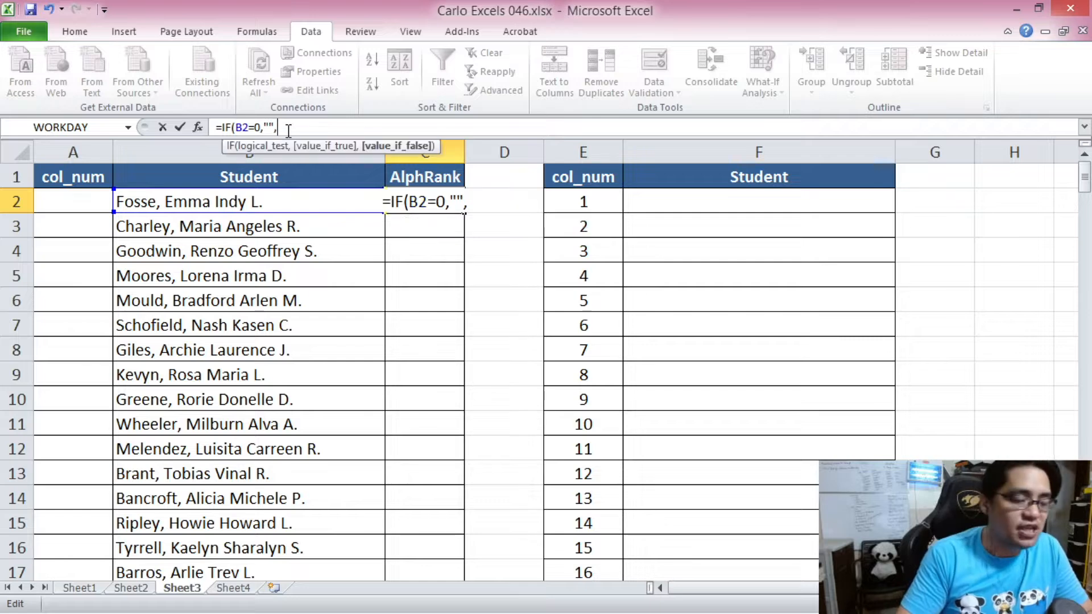
click(467, 204)
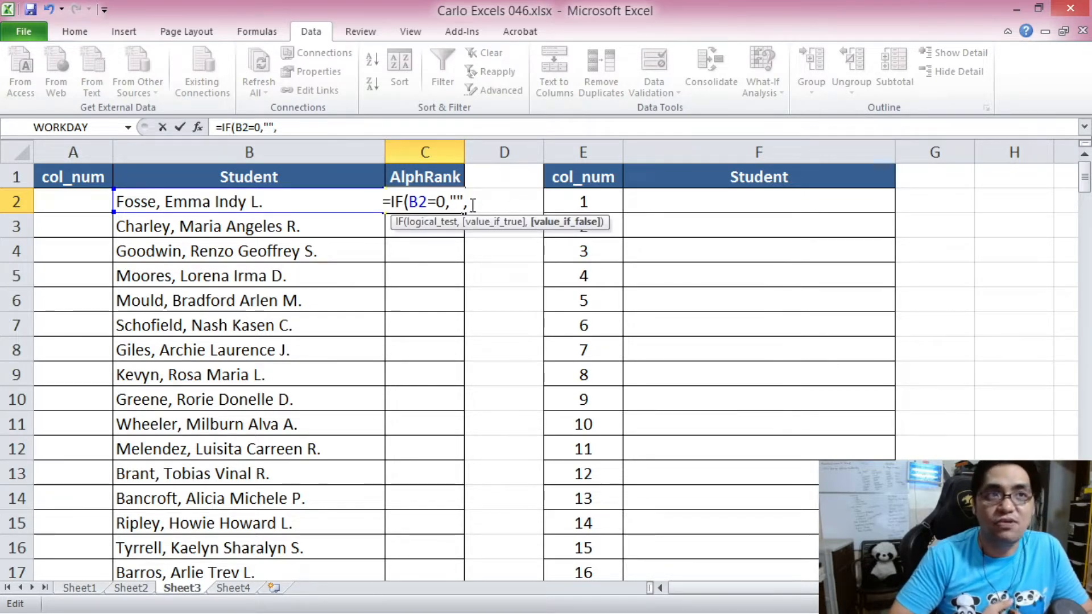
Nest a COUNTIF function as the IF formula's false value, with B2:B201 as its range.
text(COUNTIF()
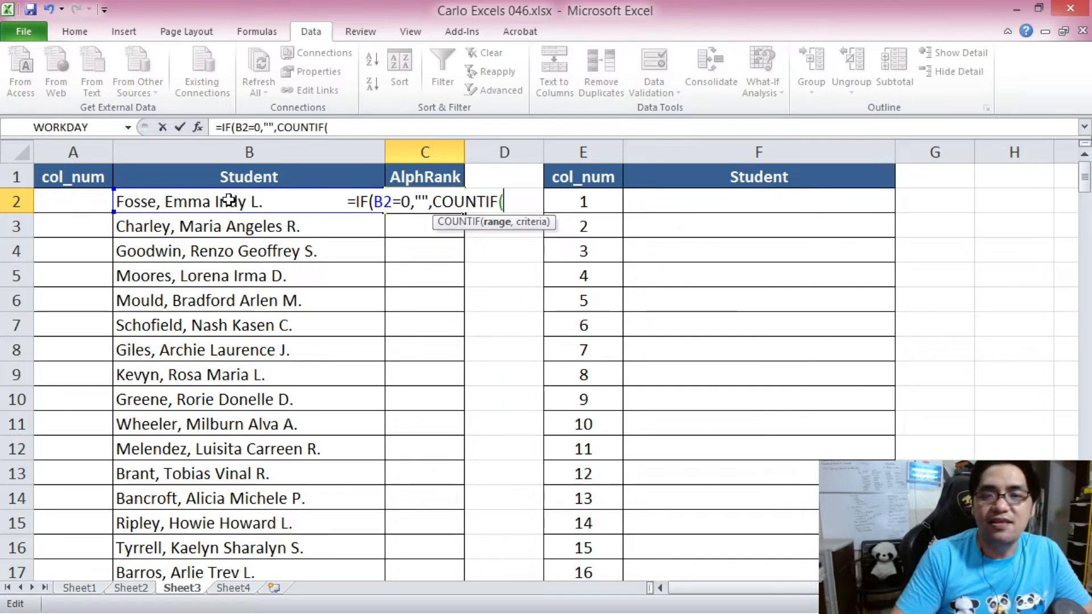
drag(225, 201, 189, 558)
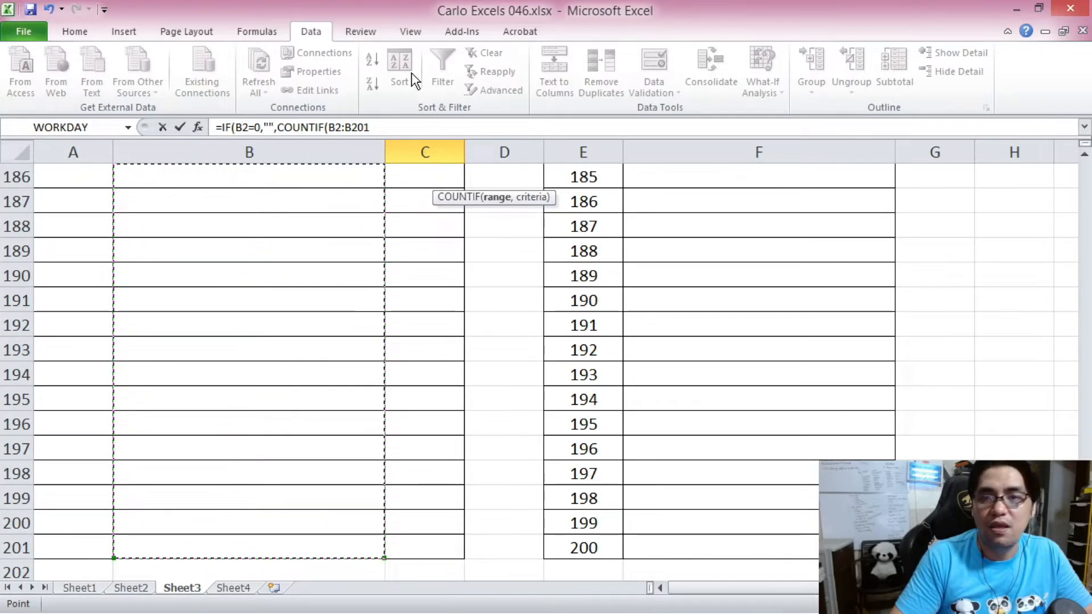
click(395, 122)
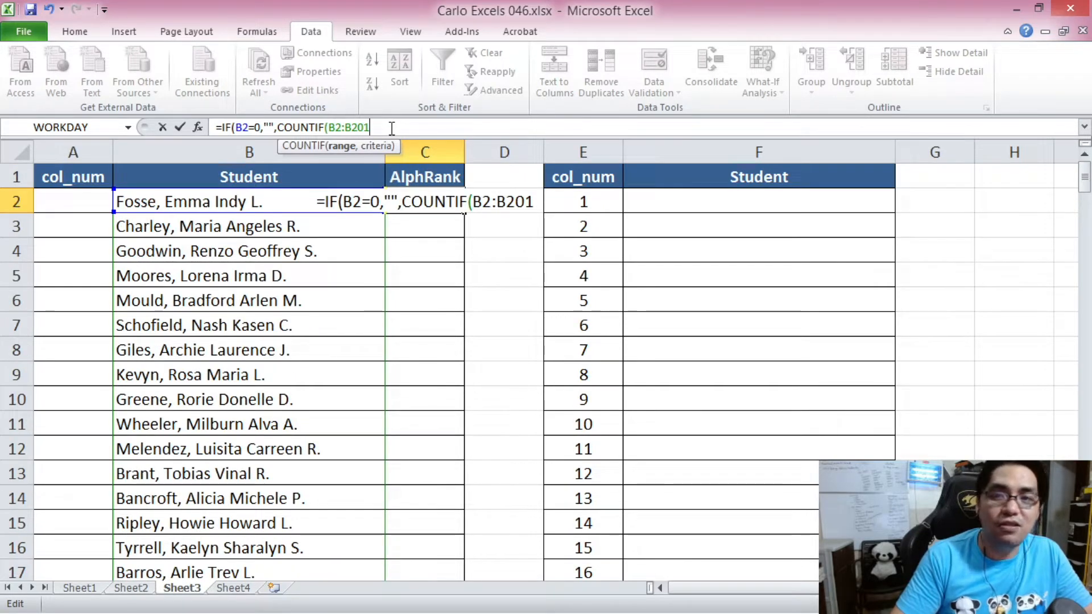
text(,)
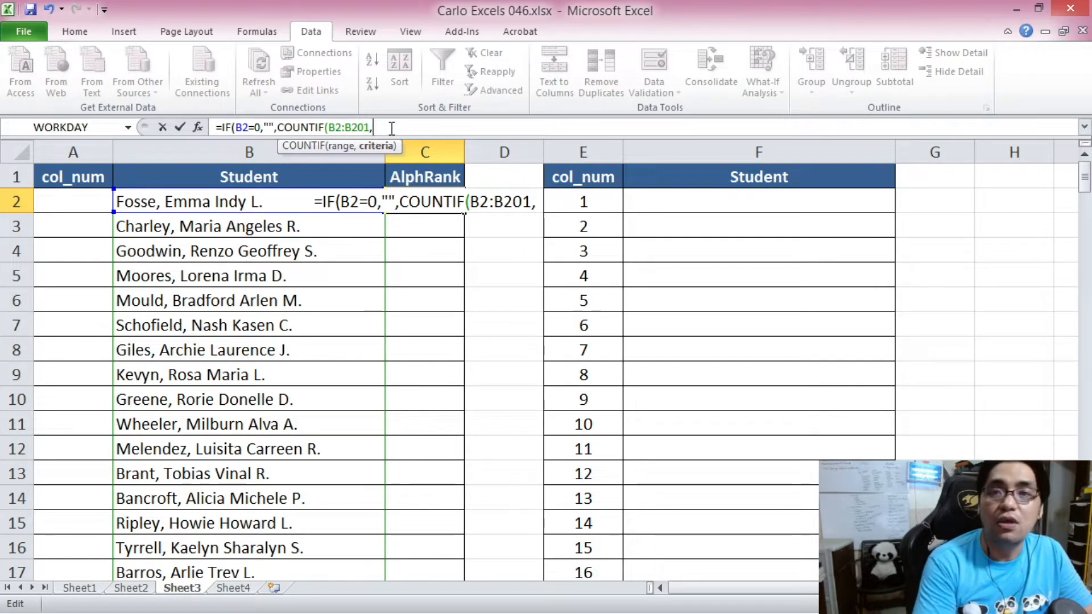
Set the COUNTIF criterion to "<="&B2, close both functions and commit the AlphRank formula in C2.
text(")
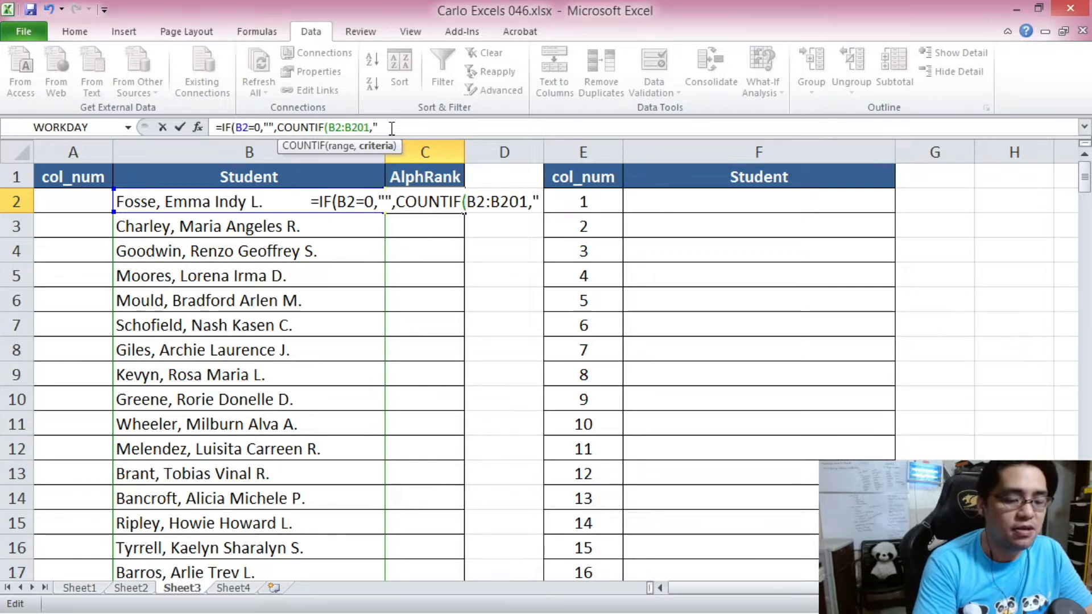
text(<=)
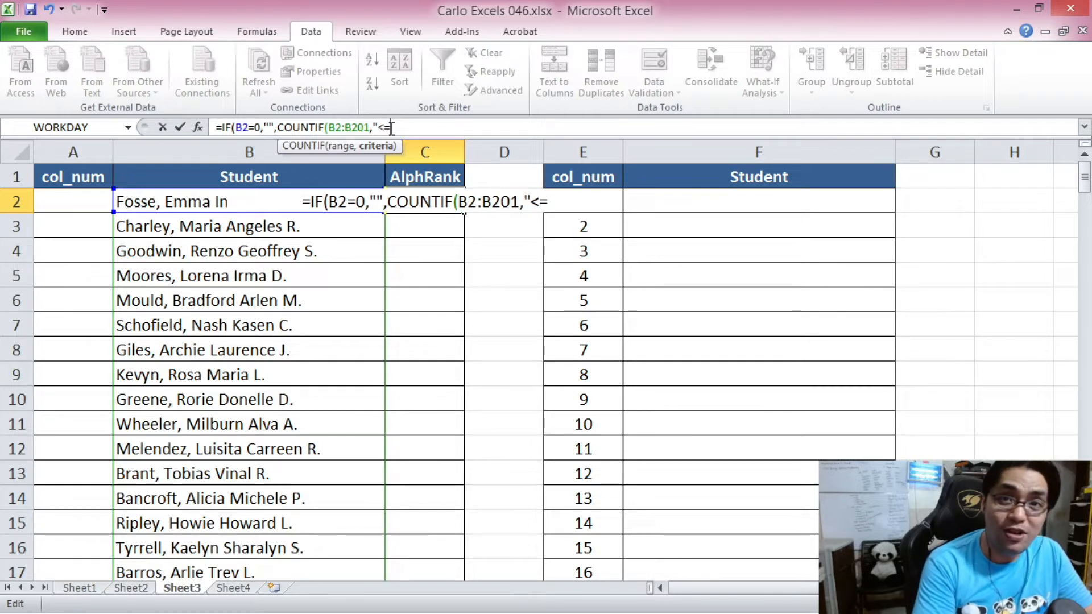
text(")
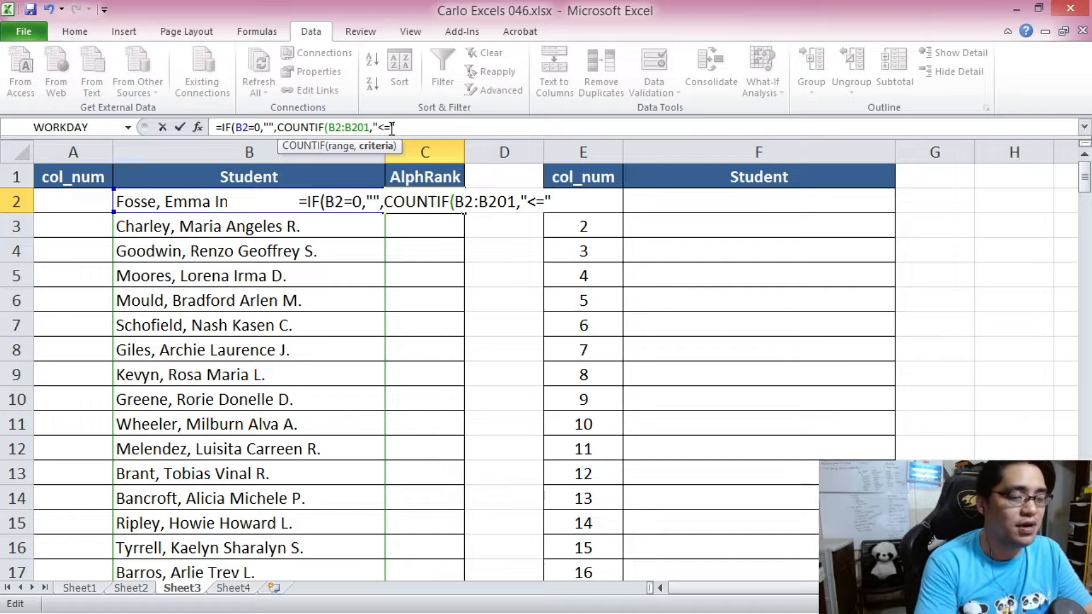
text(&)
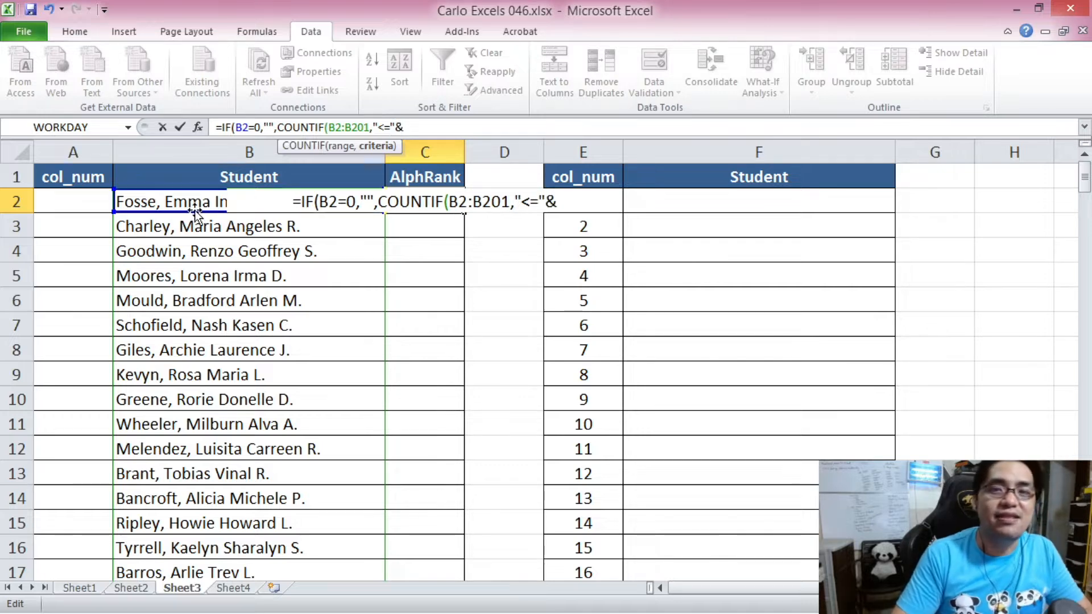
click(157, 206)
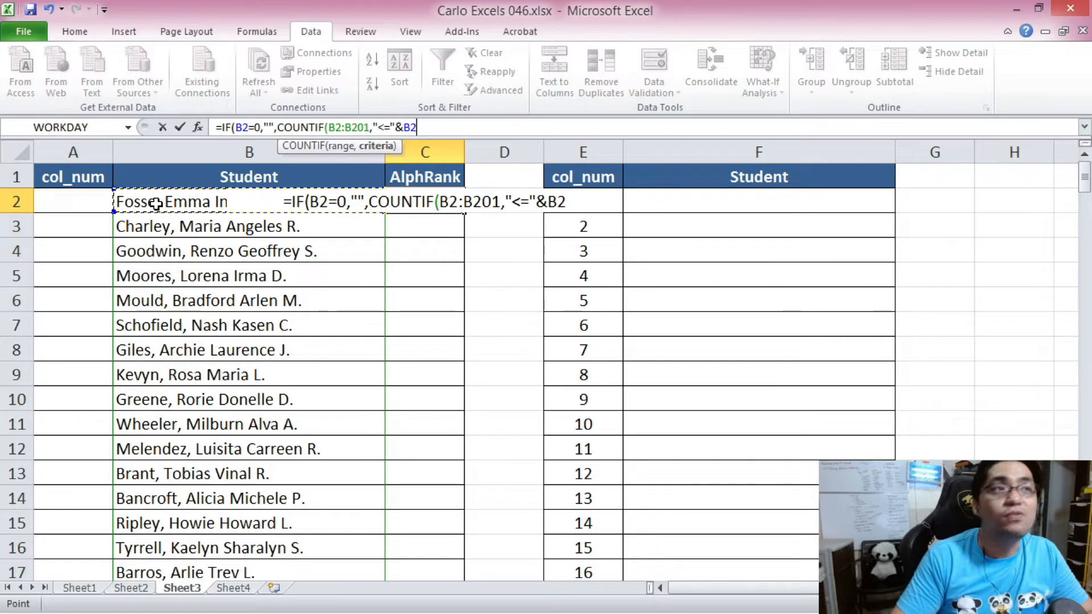
key(F2)
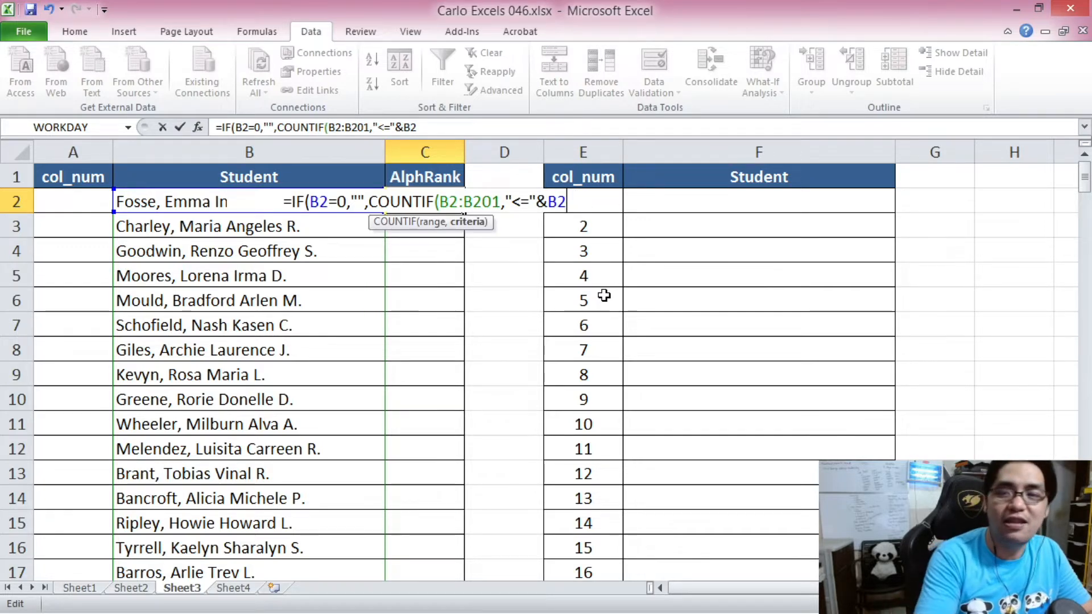
text())
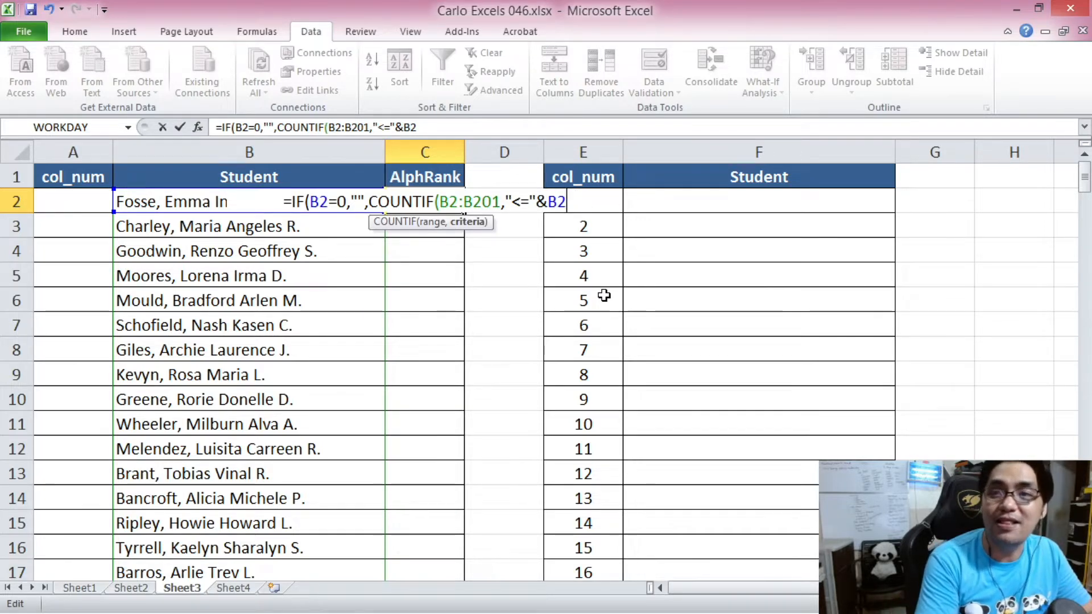
text())
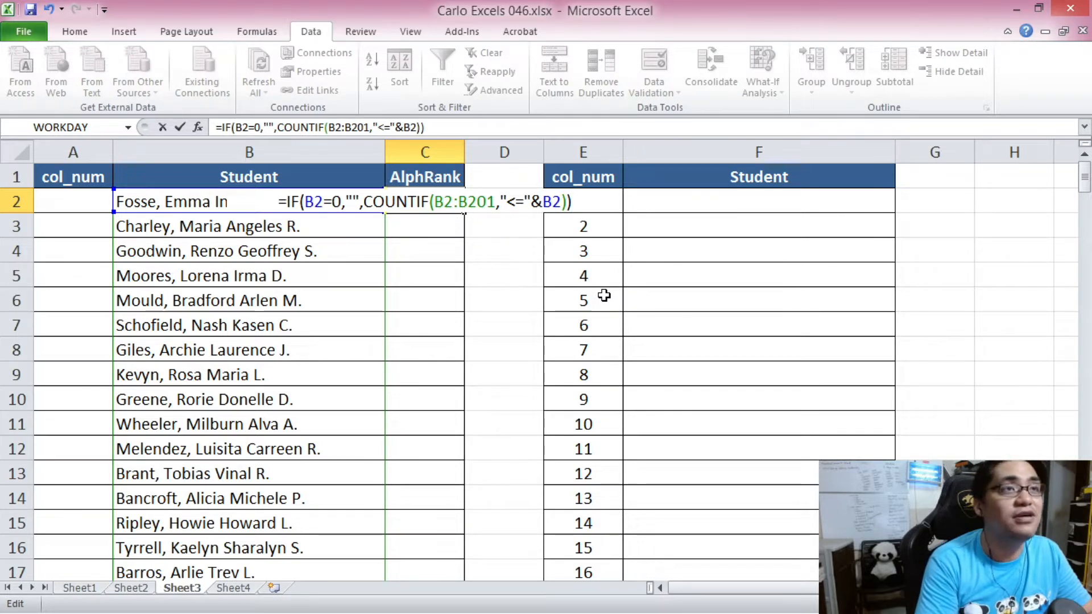
key(Return)
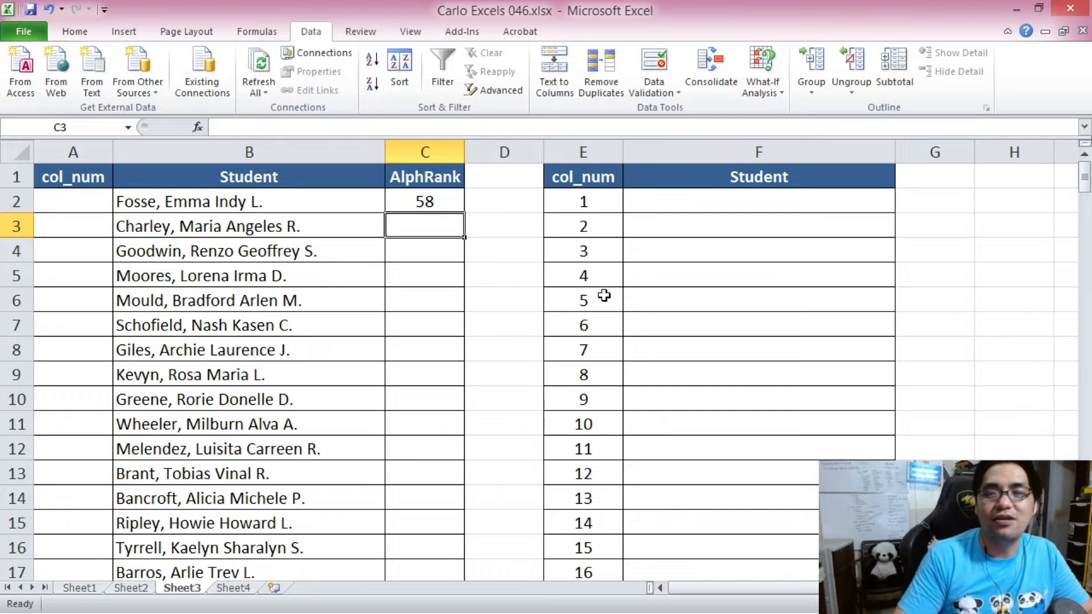
click(435, 202)
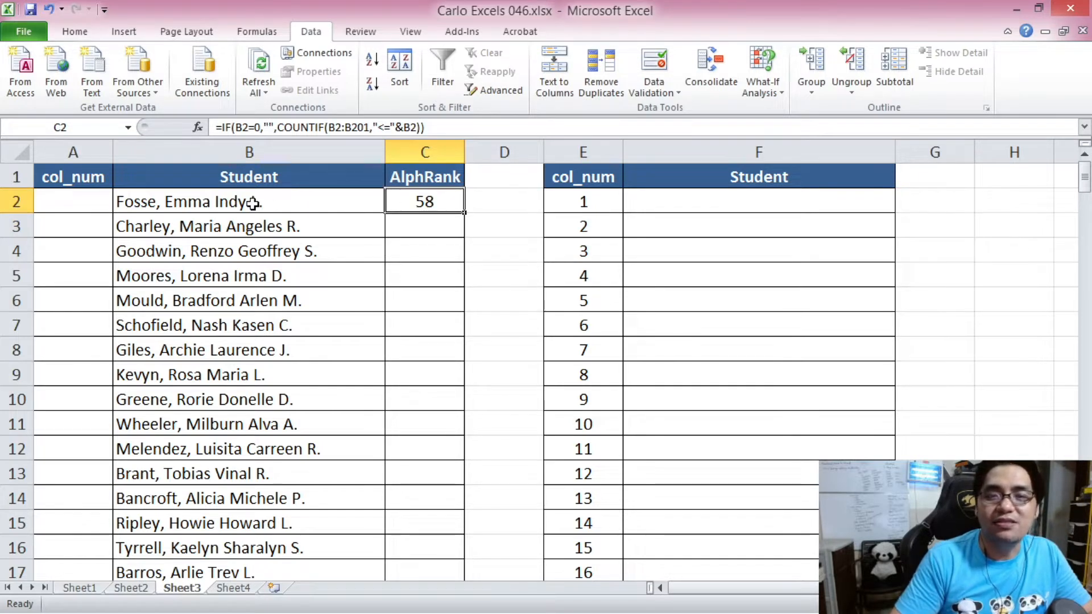
Make the COUNTIF range in the C2 formula absolute as $B$2:$B$201 and commit the formula.
click(163, 204)
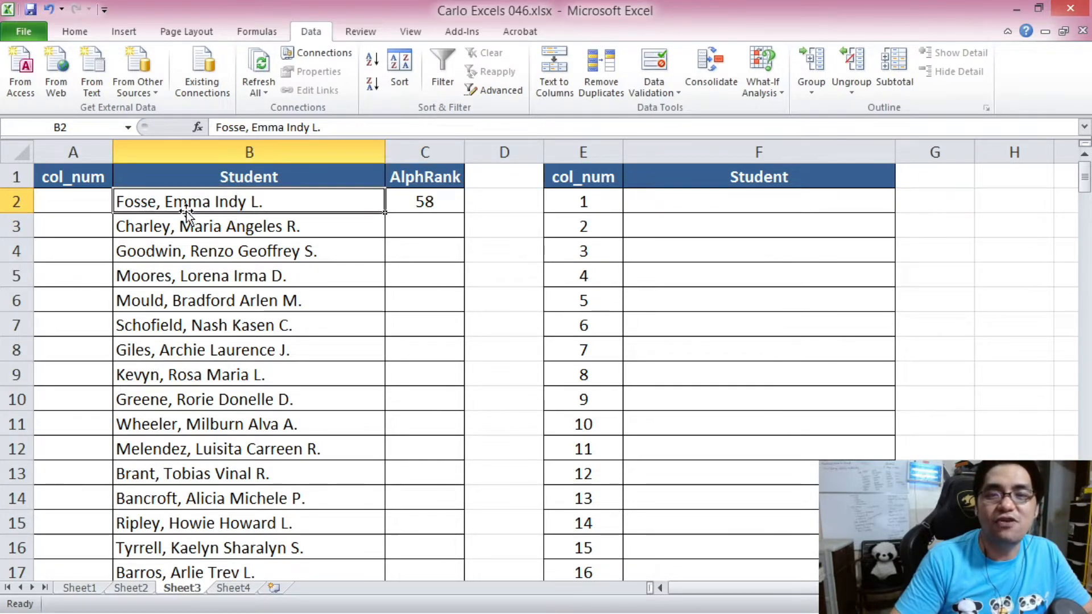
click(429, 196)
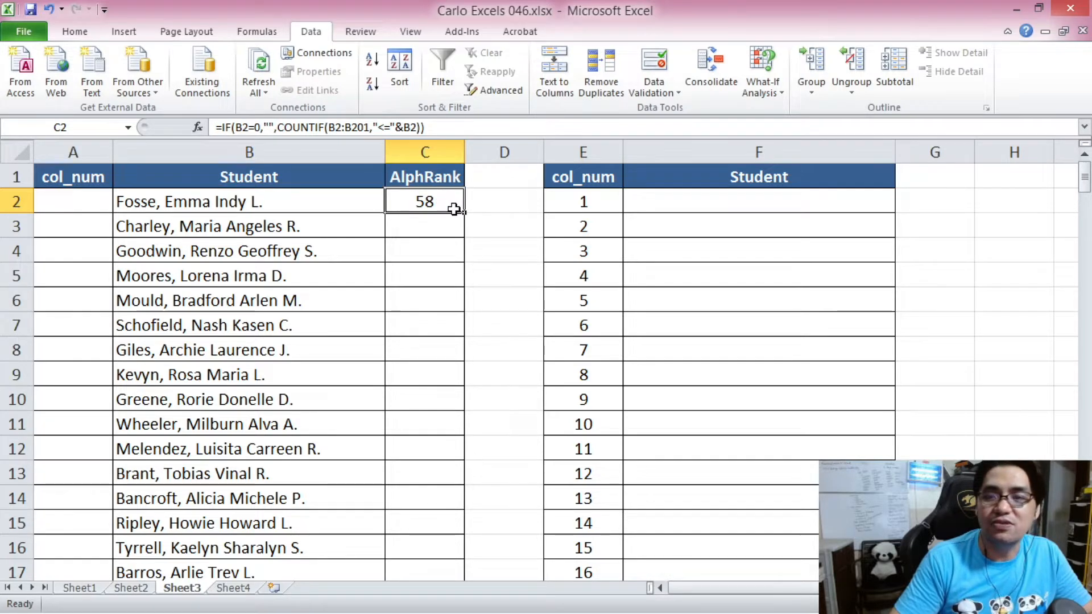
key(ctrl+c)
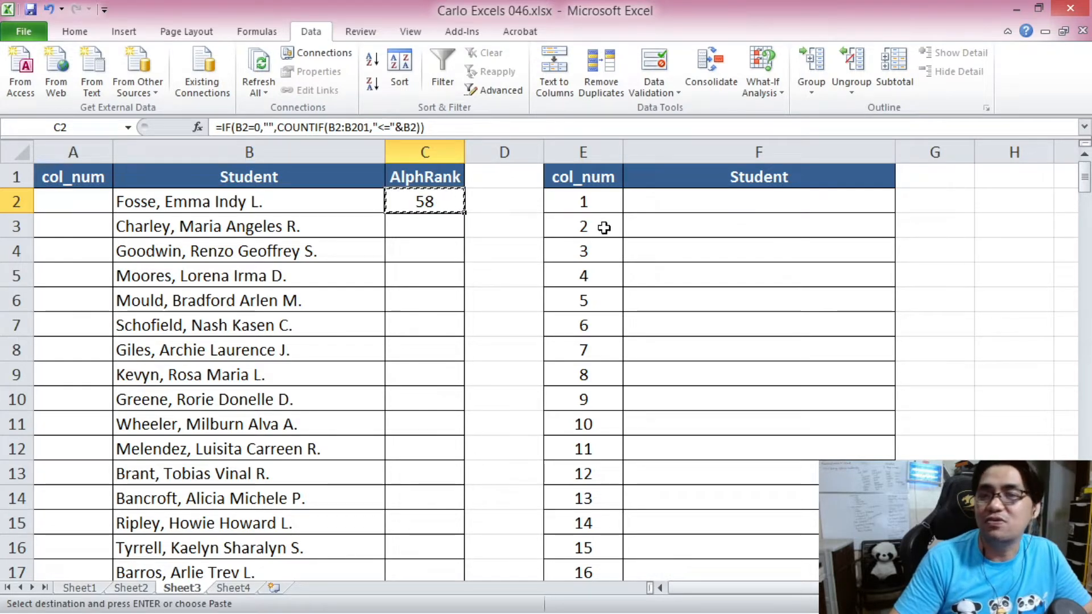
click(347, 131)
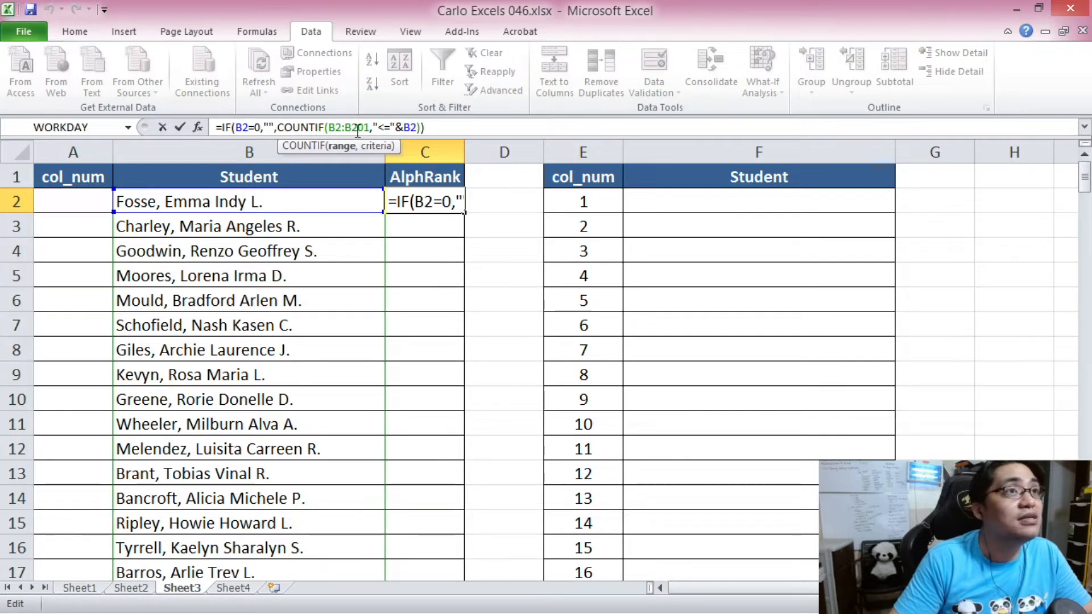
double_click(449, 203)
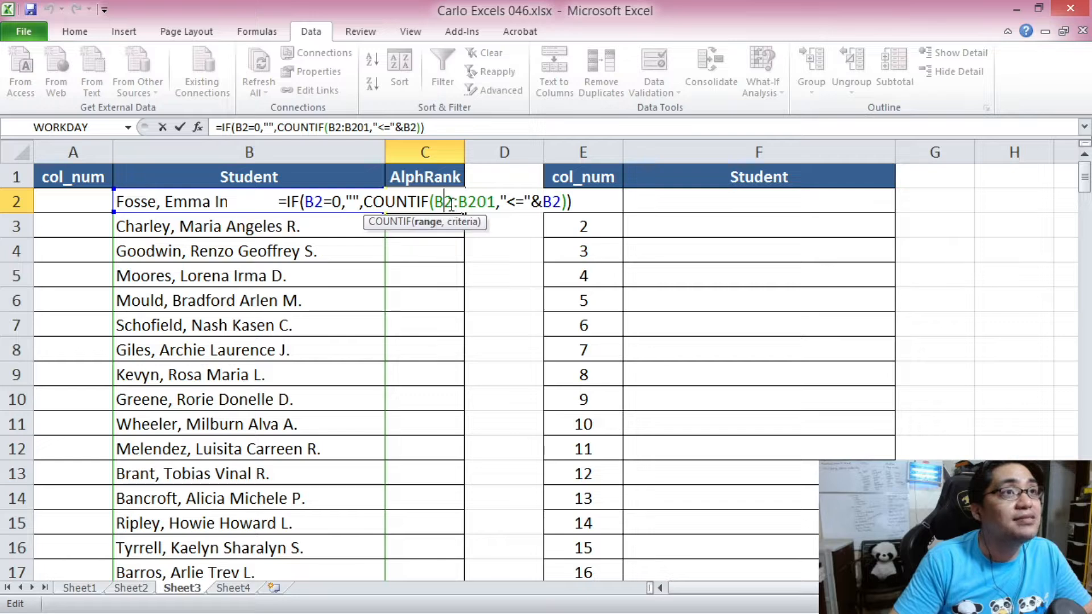
key(F4)
click(493, 200)
key(F4)
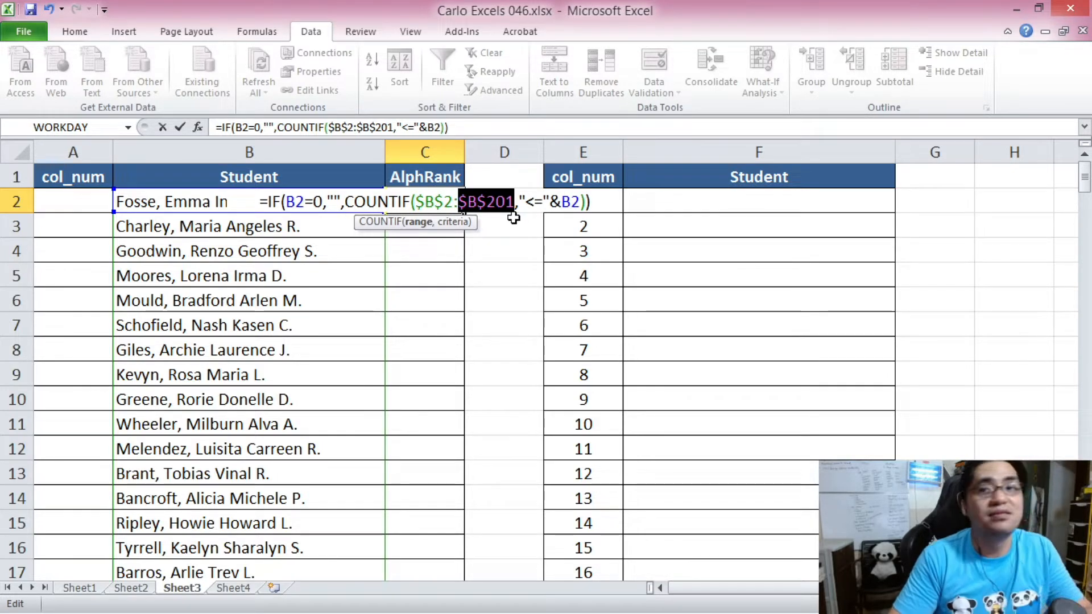
click(370, 202)
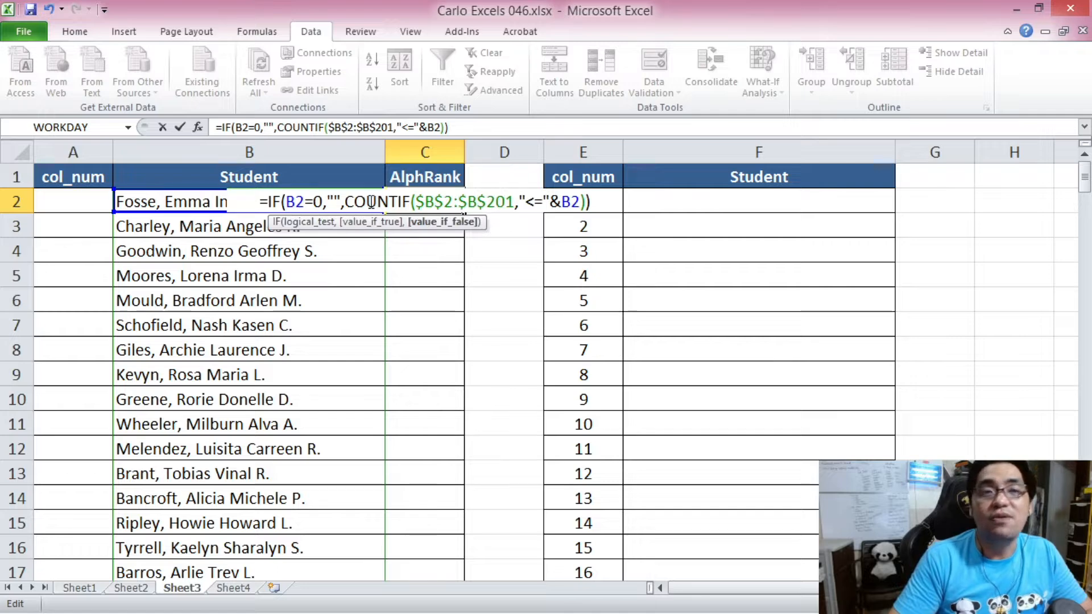
key(Return)
click(427, 202)
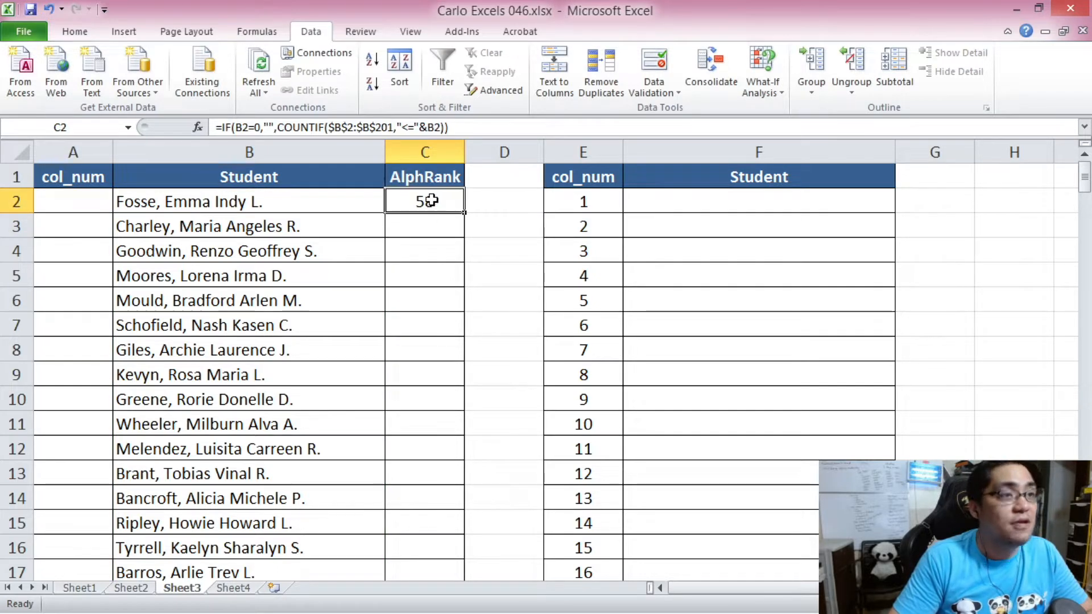
Copy the AlphRank formula from C2 down through C201 and review the filled ranks.
key(ctrl+c)
drag(1085, 183, 1085, 560)
shift+click(452, 557)
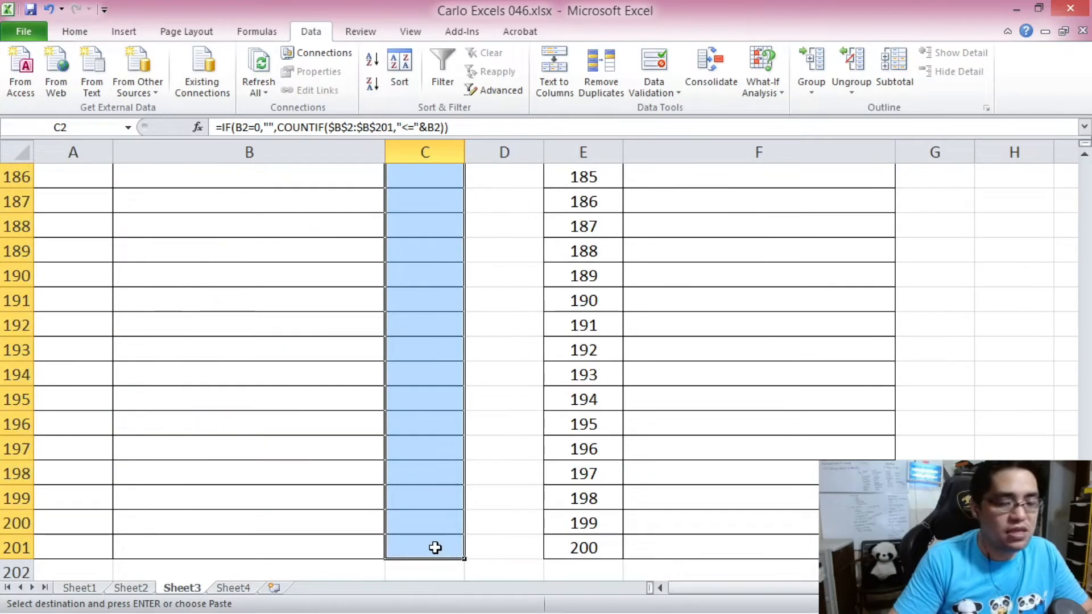
key(ctrl+v)
click(390, 271)
scroll(391, 267, down, 4)
scroll(392, 268, down, 9)
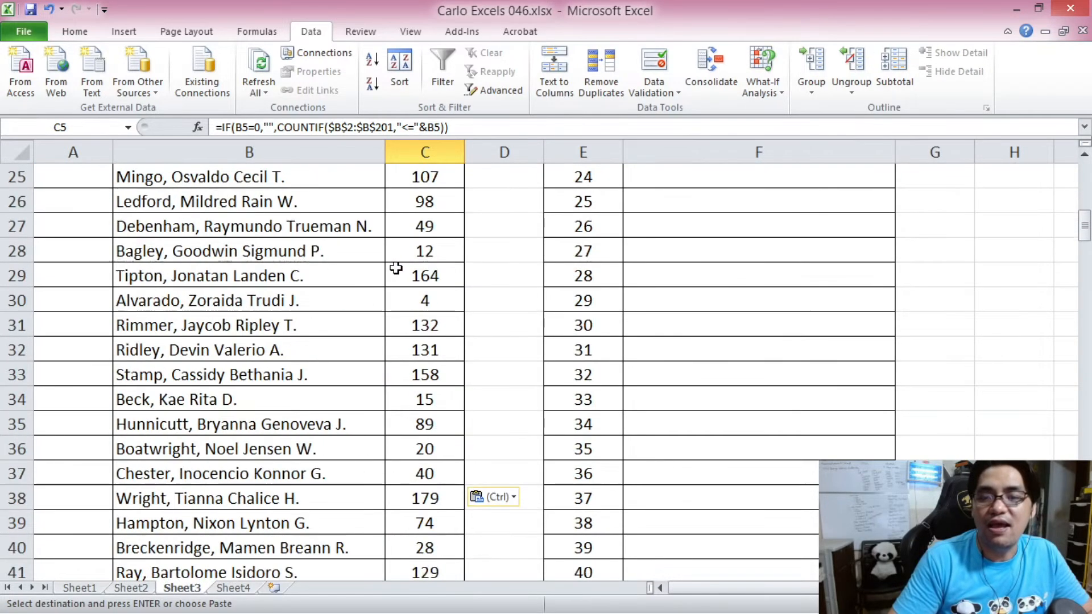
scroll(396, 268, up, 5)
scroll(395, 268, up, 8)
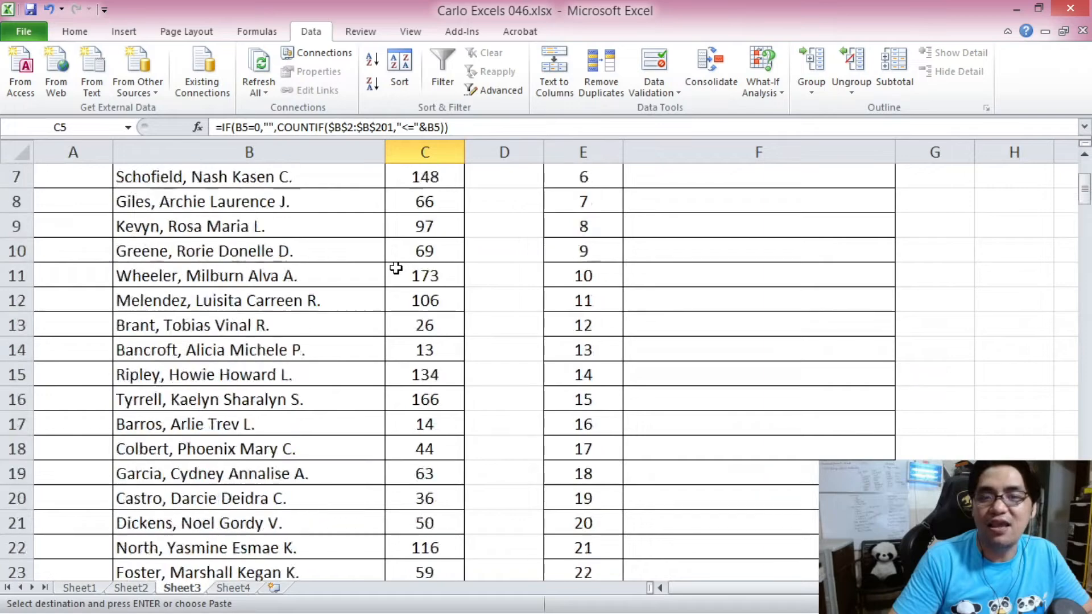
Sort the student table by Student from A to Z to check the AlphRank order, and undo the sort.
click(227, 210)
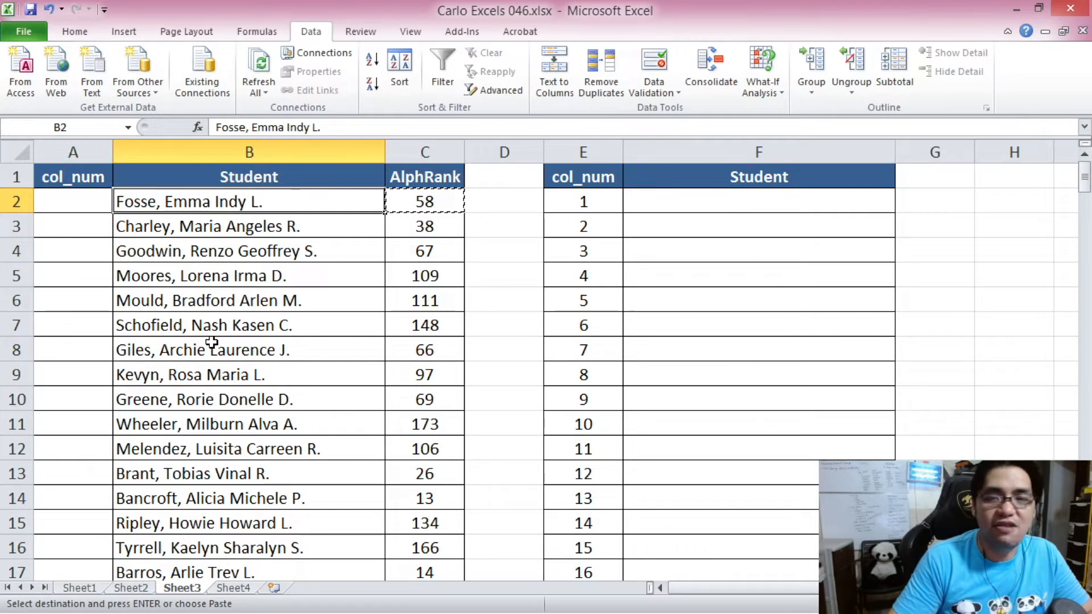
key(ctrl+a)
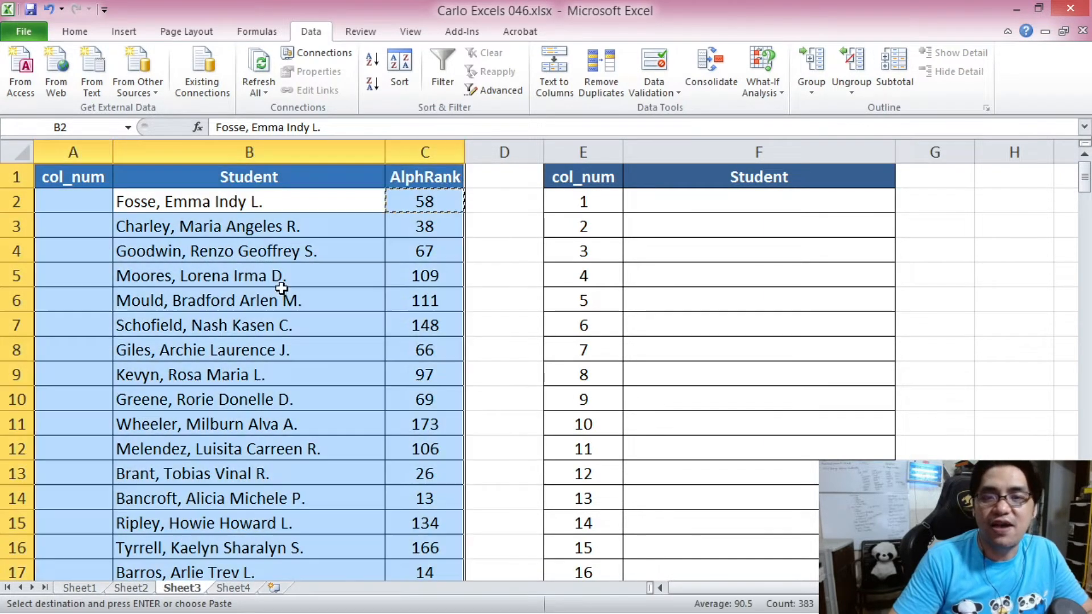
click(373, 62)
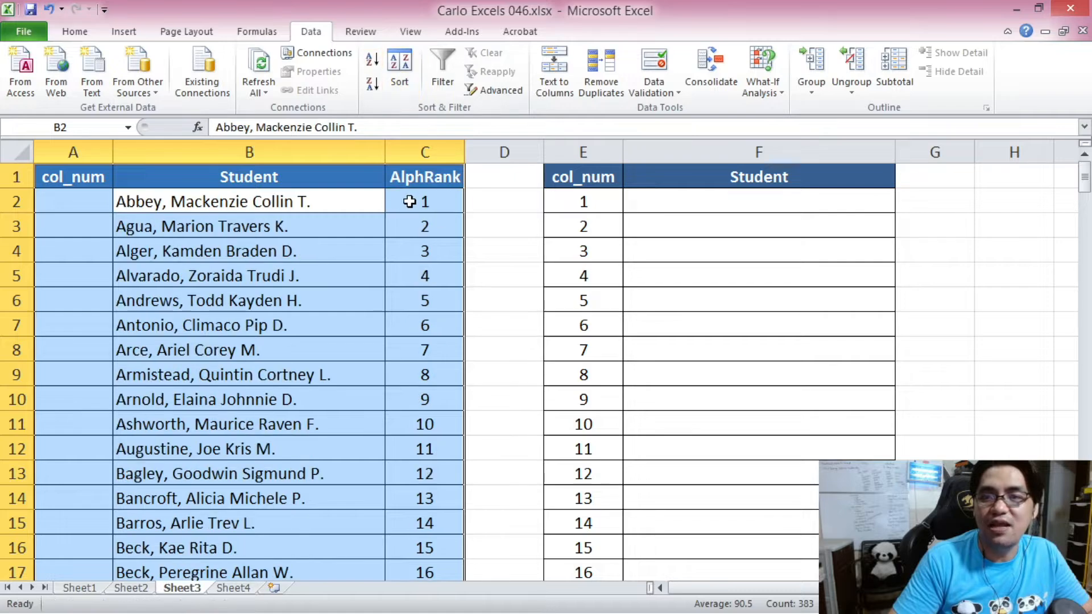
click(419, 203)
scroll(416, 243, down, 2)
scroll(415, 241, up, 2)
drag(415, 203, 424, 401)
click(267, 423)
key(ctrl+z)
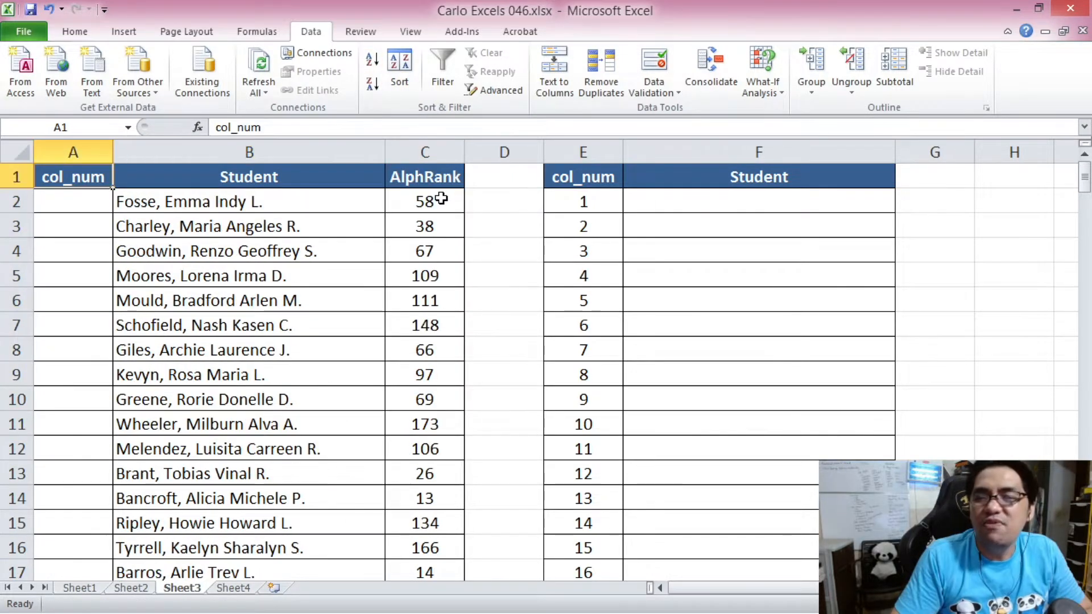
drag(441, 199, 414, 189)
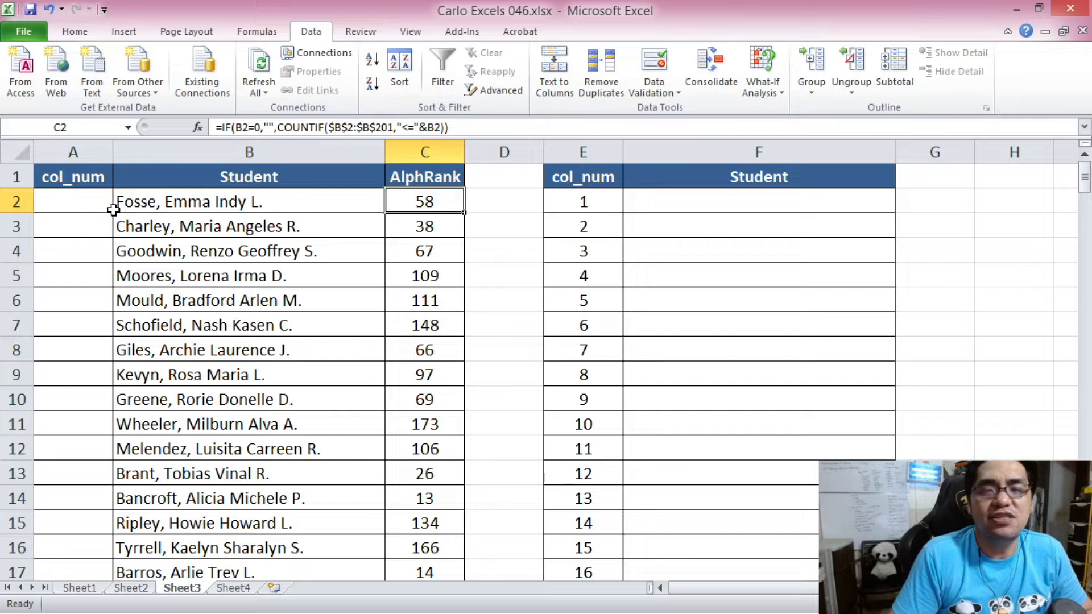
click(92, 204)
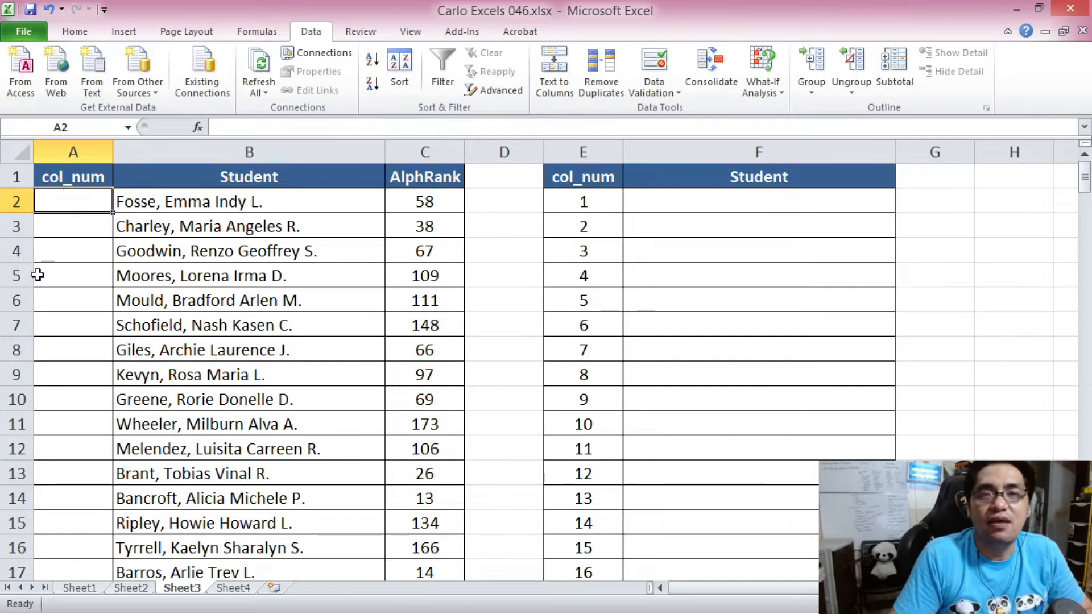
drag(441, 205, 429, 351)
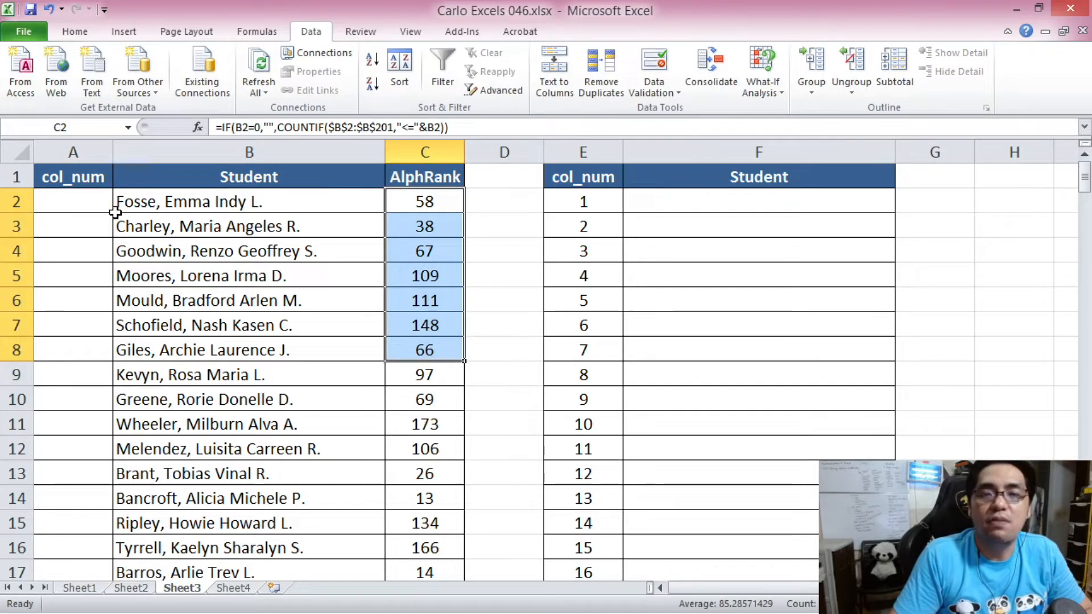
click(92, 206)
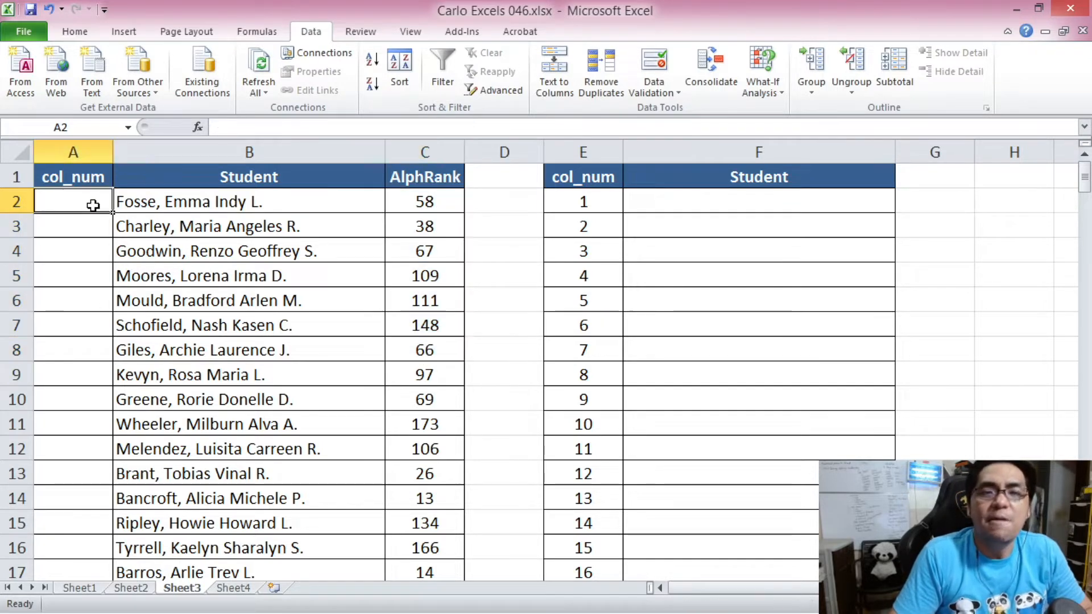
click(177, 208)
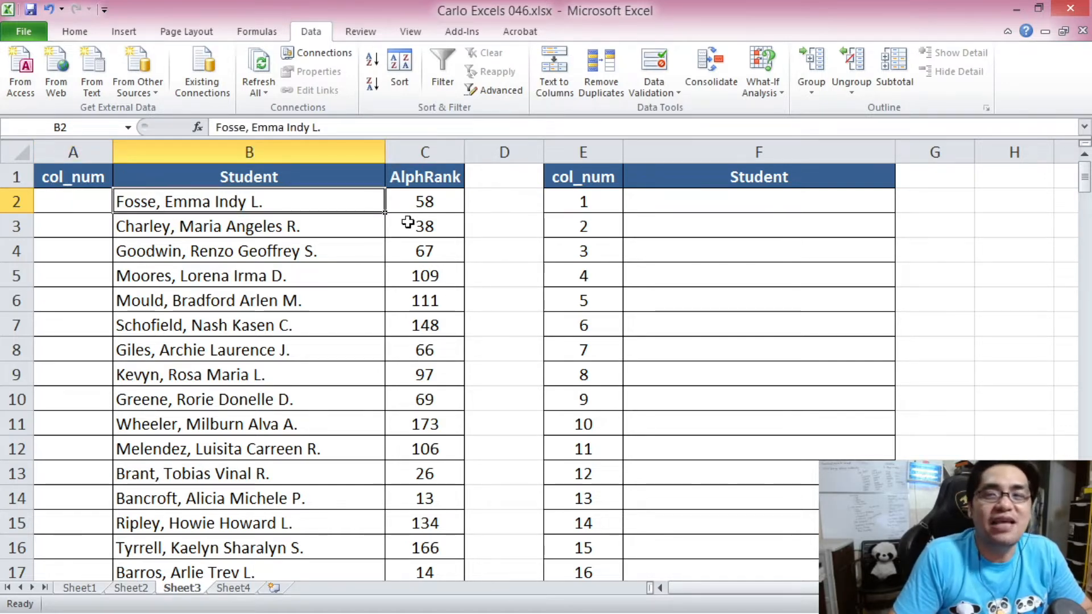
drag(684, 201, 711, 208)
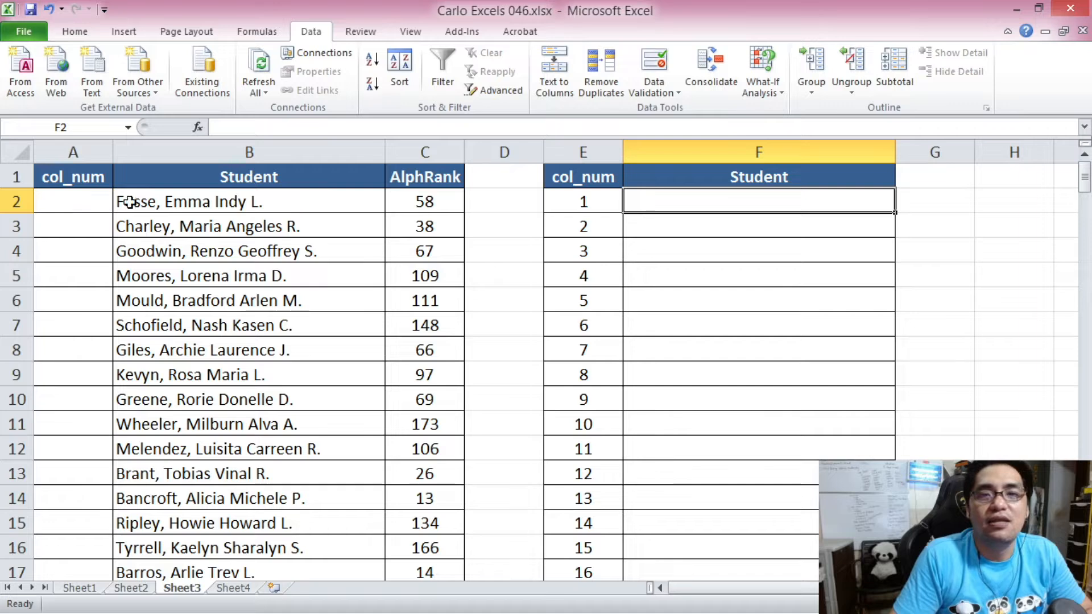
Begin the col_num formula in A2 with =IF(C2="","", so that rows without an AlphRank stay blank.
click(99, 202)
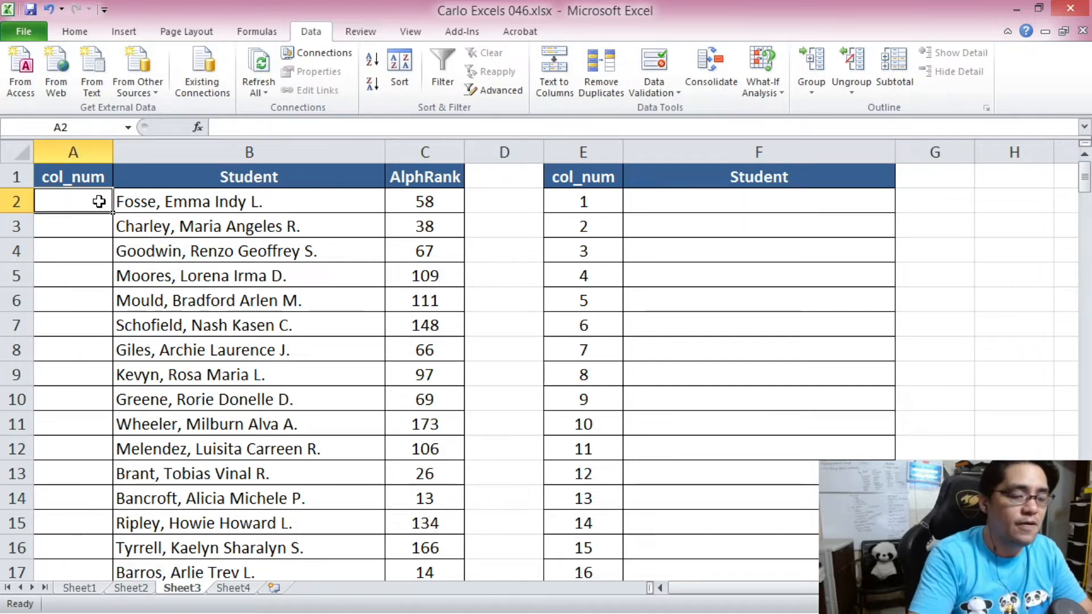
text(=IF()
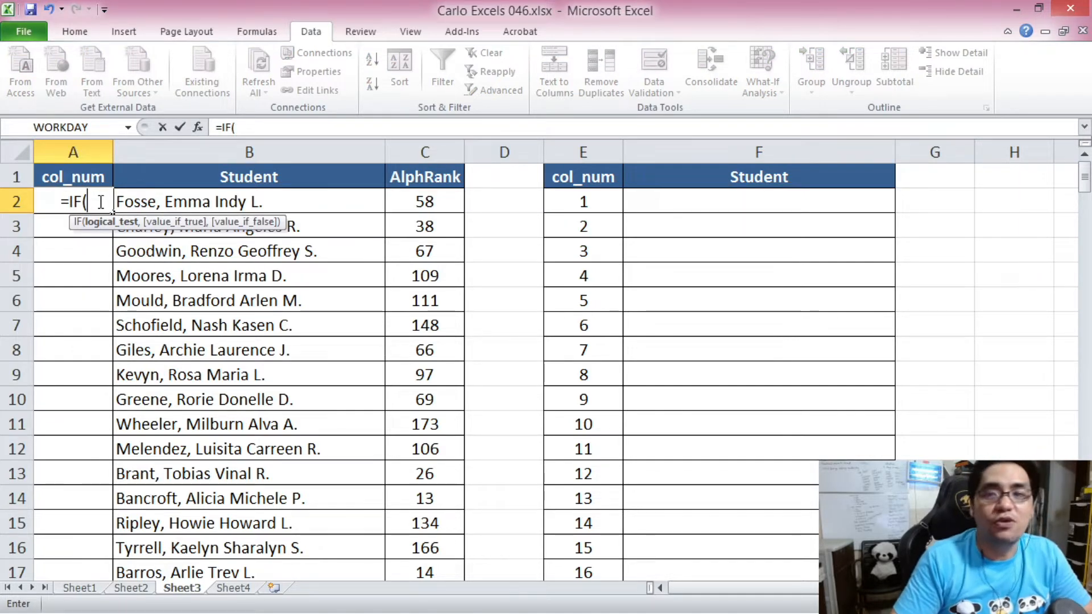
click(447, 202)
text(="")
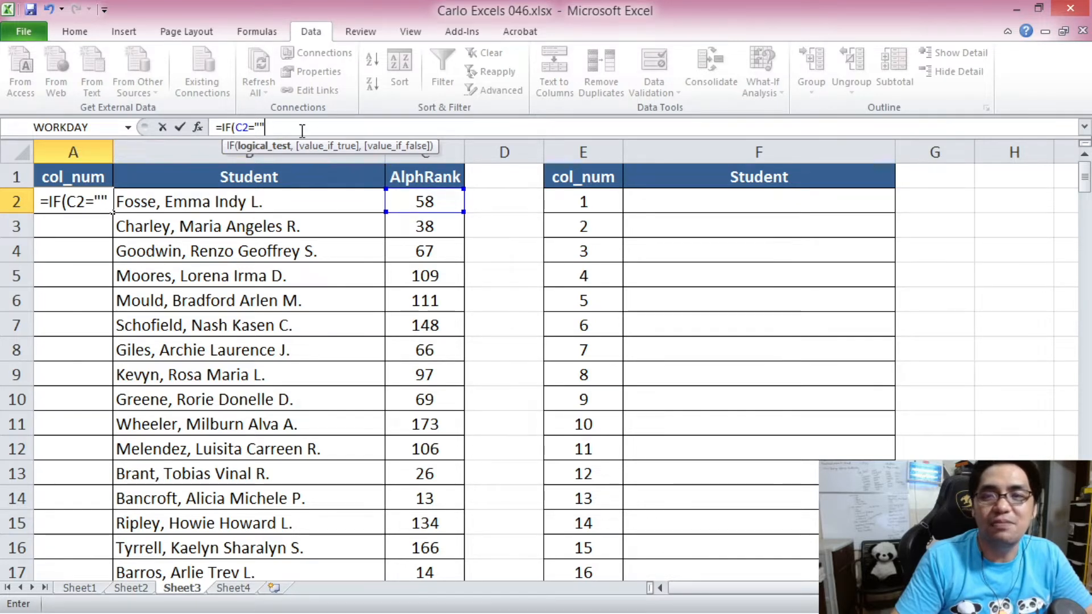
text(,"")
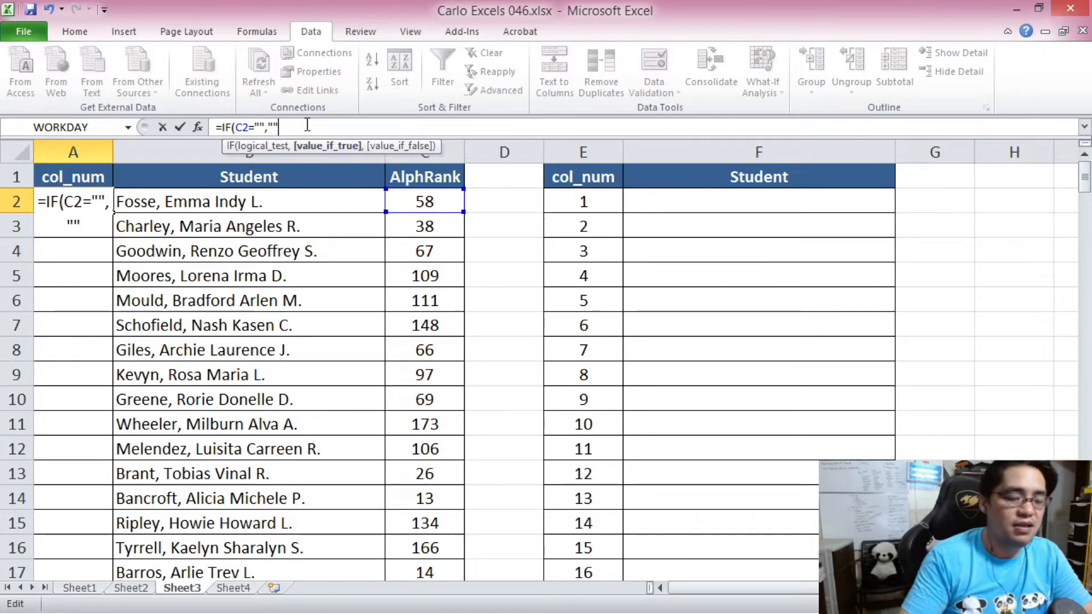
text(,)
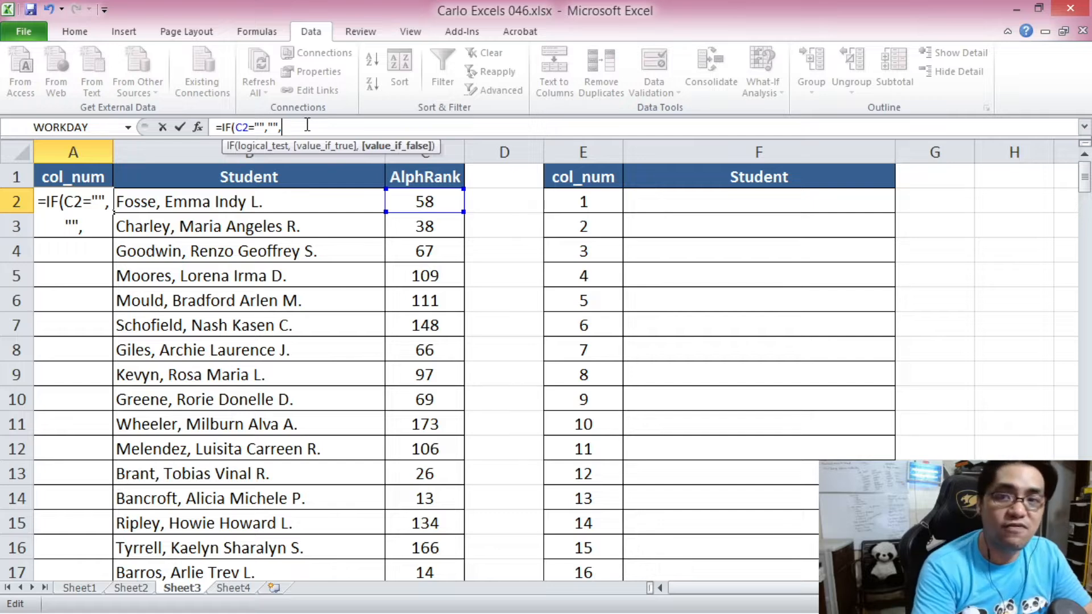
Nest RANK(C2,C2:C201,1) as the IF formula's false value to rank AlphRank in ascending order.
text(RANK()
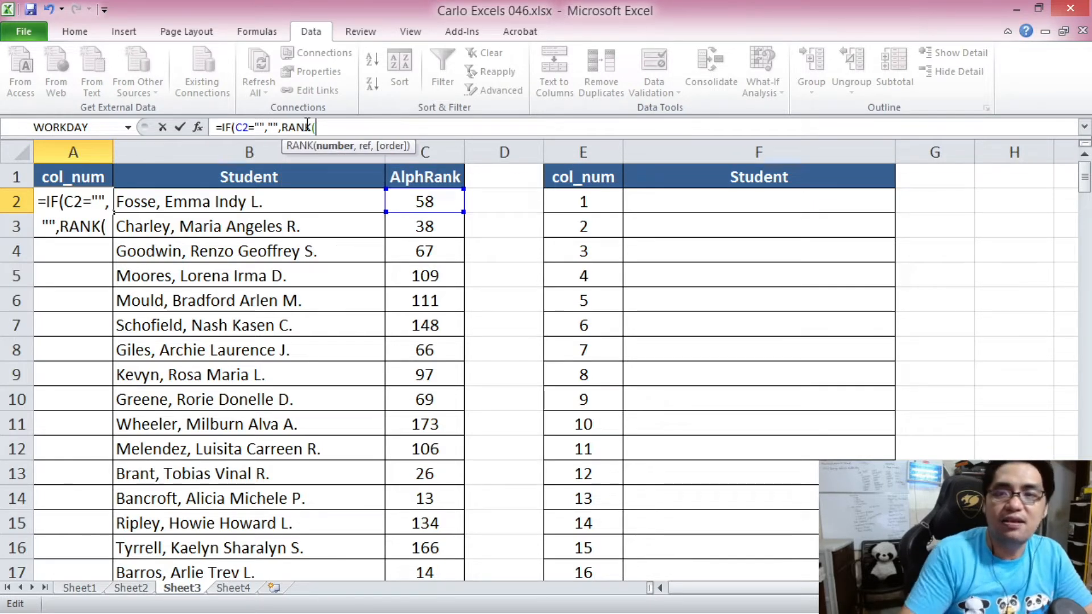
click(424, 205)
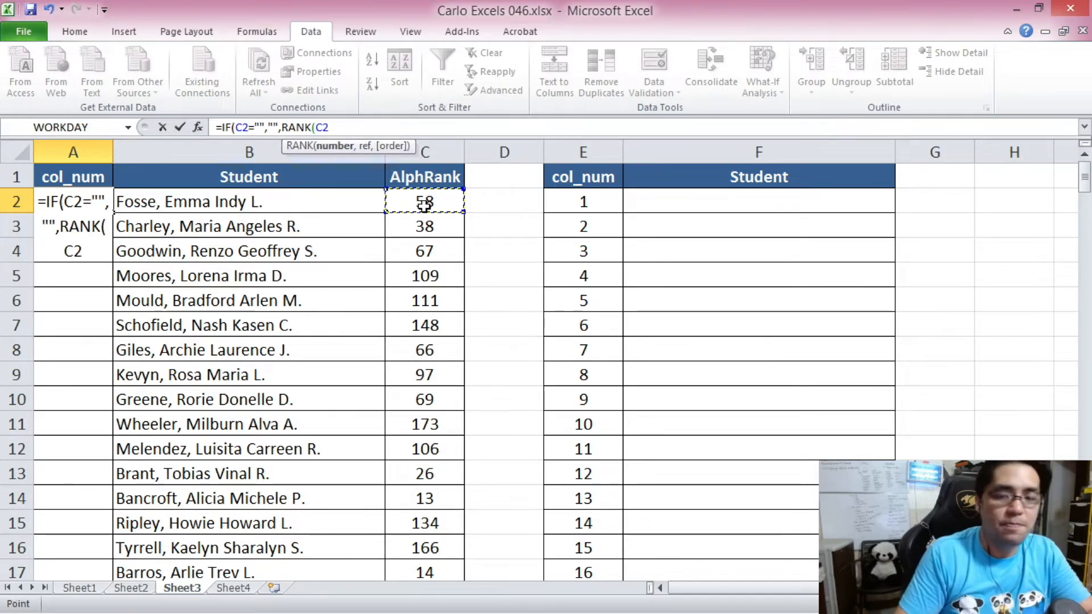
text(,)
click(424, 205)
drag(1087, 187, 1087, 563)
shift+click(412, 548)
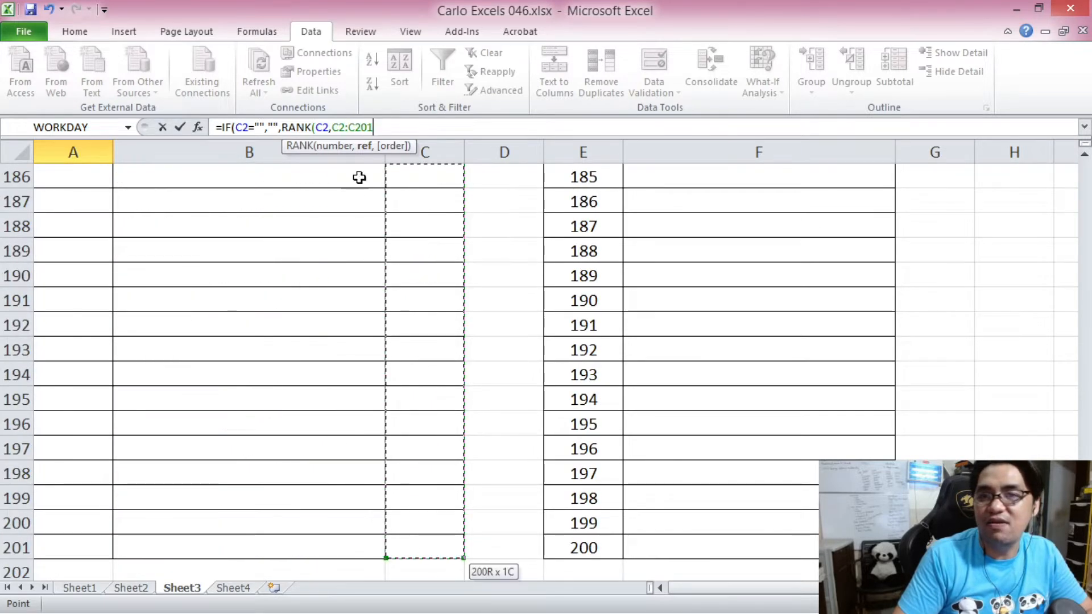
click(393, 120)
text(,)
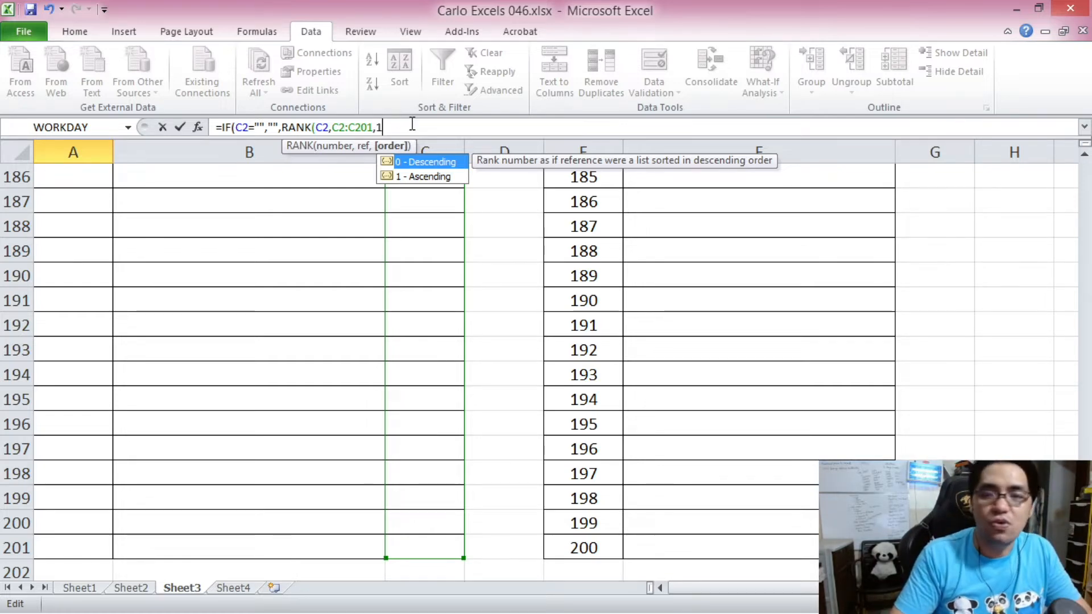
text(1))
Make the RANK reference range in the A2 formula absolute as $C$2:$C$201.
click(344, 127)
key(F4)
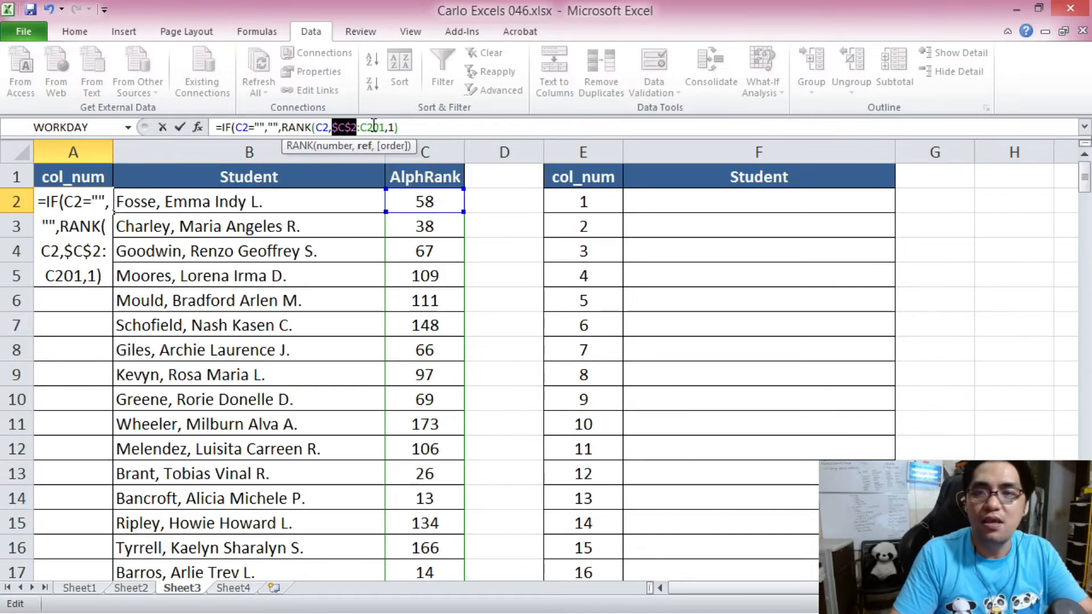
click(373, 127)
key(F4)
Append +COUNTIF(C2:C2,C2)-1 after the RANK function in the A2 formula to make tied ranks unique.
click(433, 123)
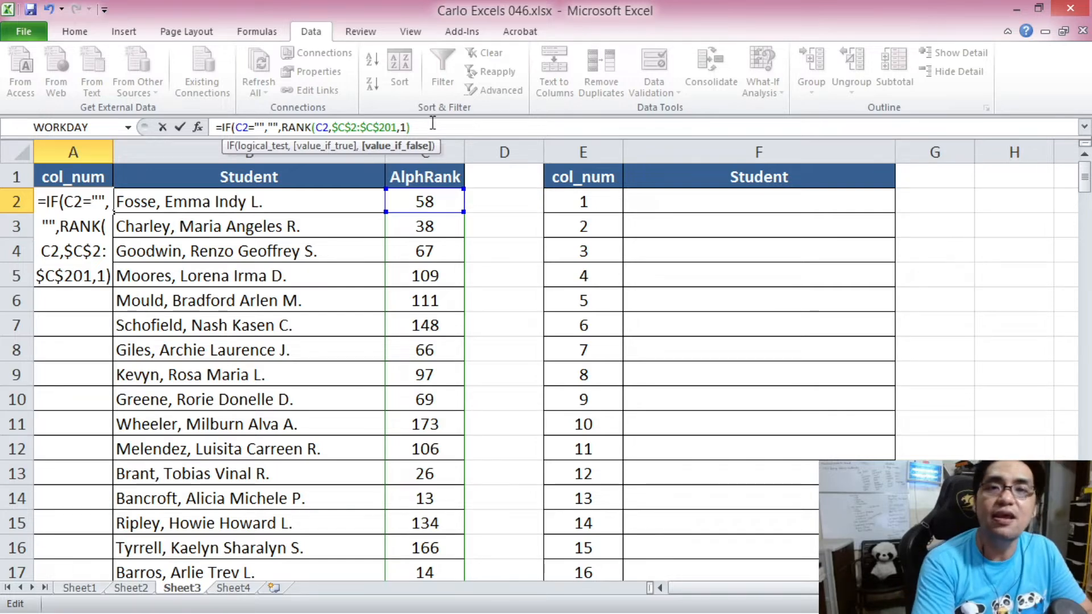
text(+COUN)
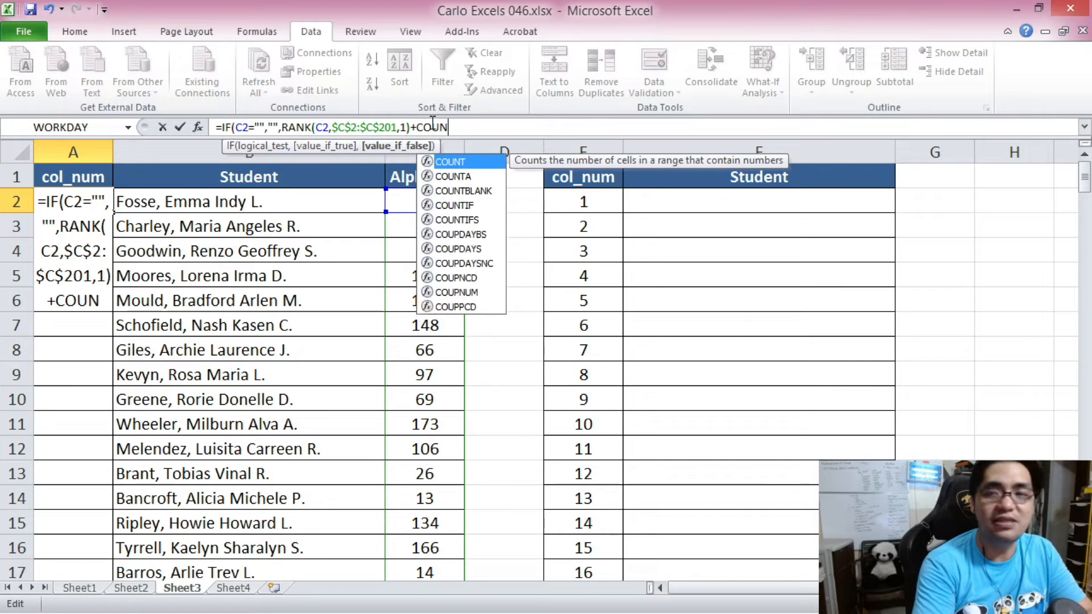
text(TIF()
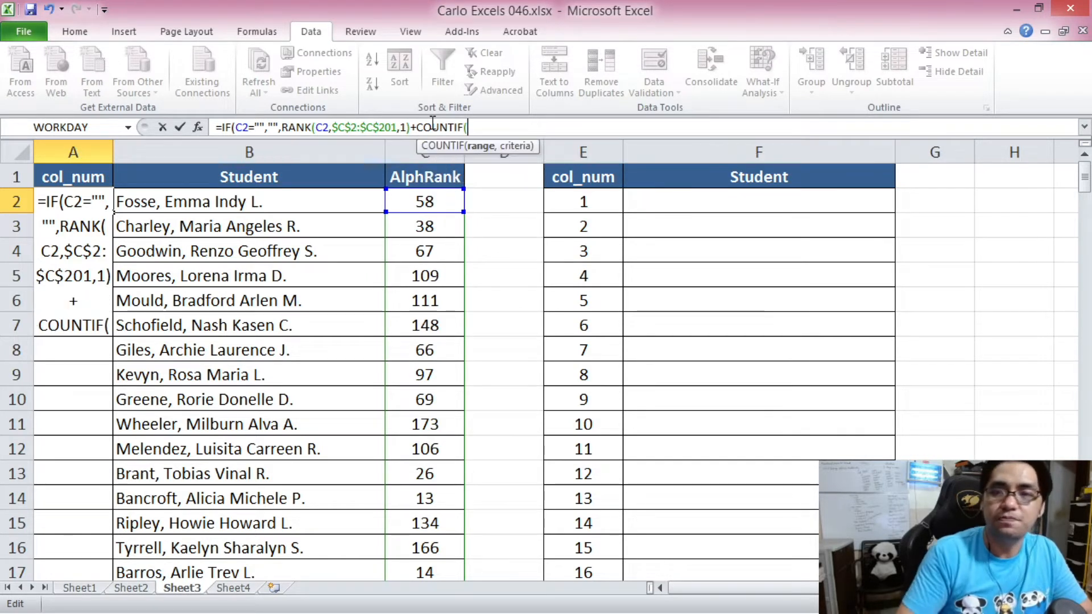
click(428, 196)
key(F8)
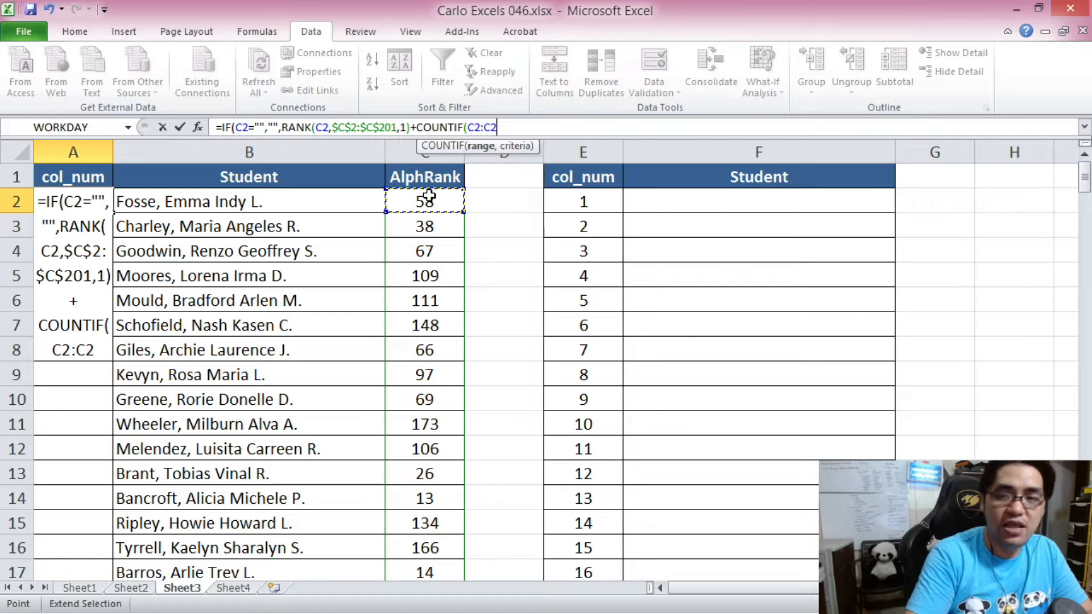
text(,)
click(429, 197)
text()-1)
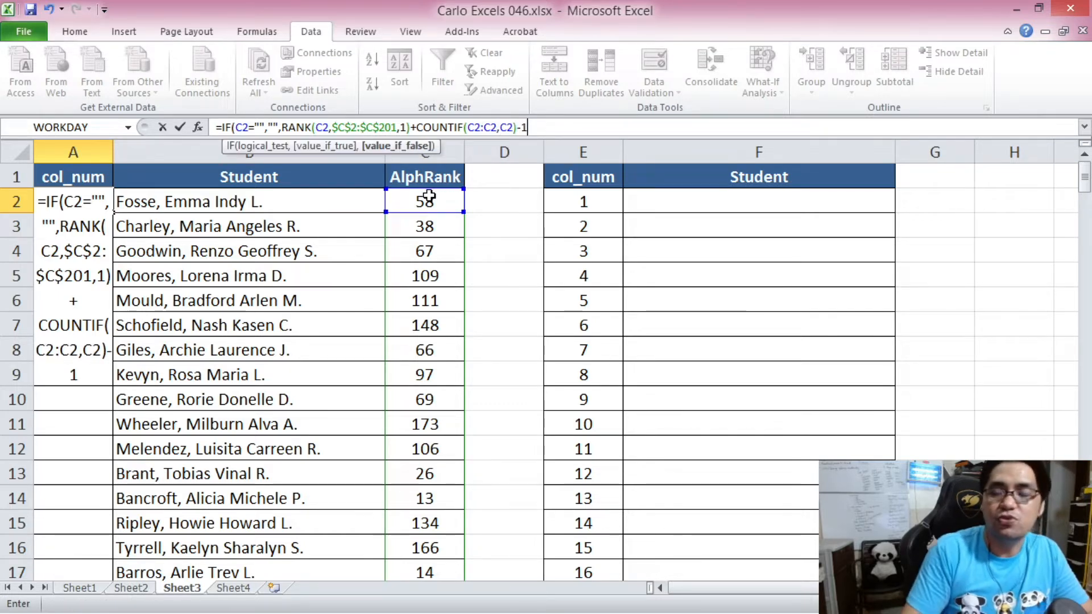
Anchor the start of the COUNTIF range as $C$2:C2, close the IF function and enter the A2 formula.
click(475, 128)
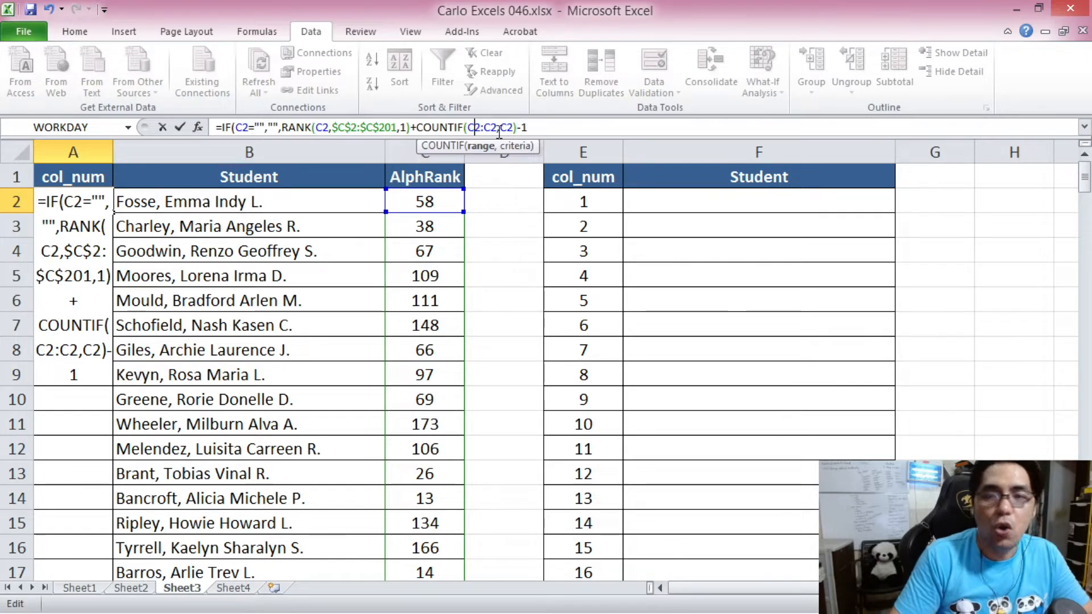
key(F4)
click(575, 128)
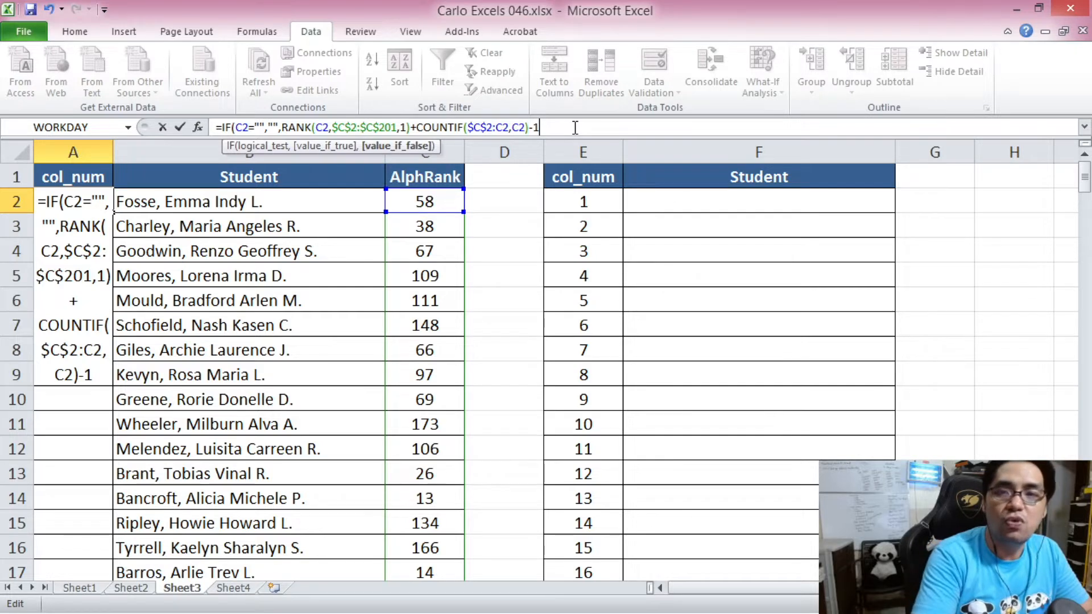
text())
key(Return)
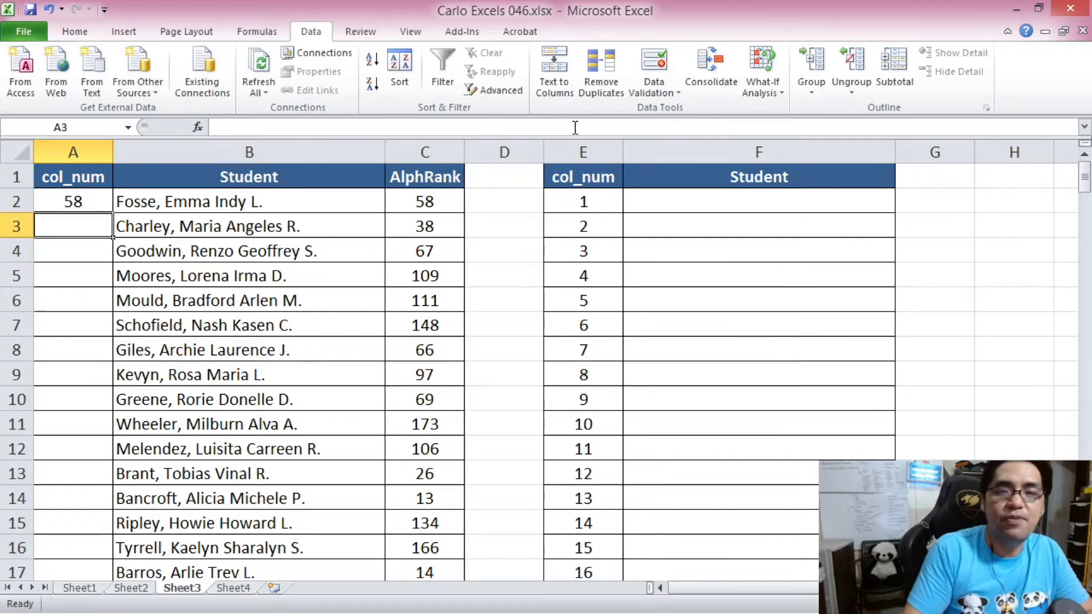
Copy the A2 col_num formula down the column through A201.
key(Up)
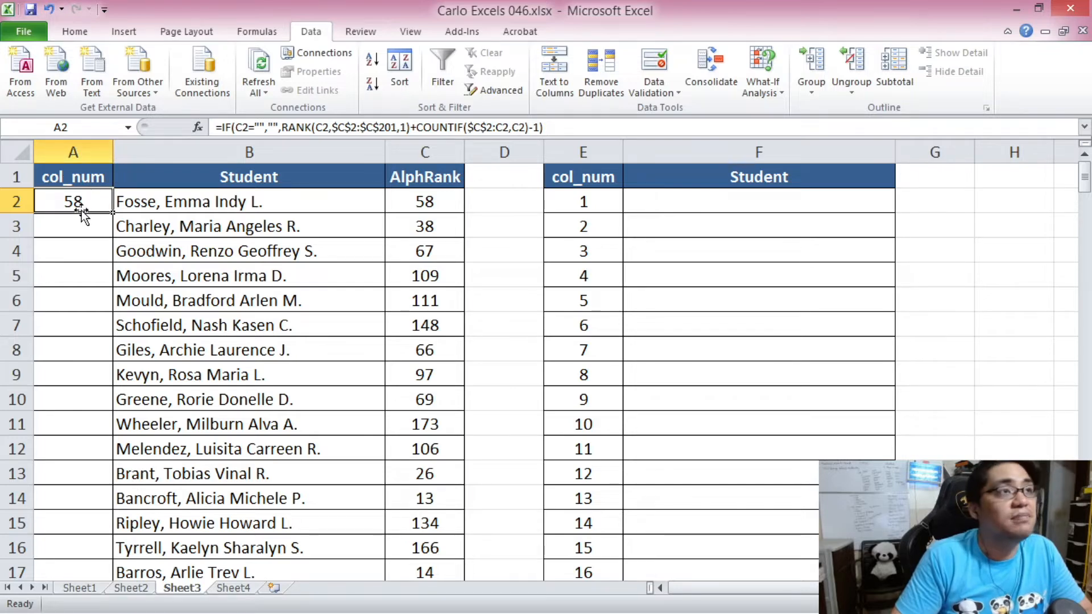
key(ctrl+c)
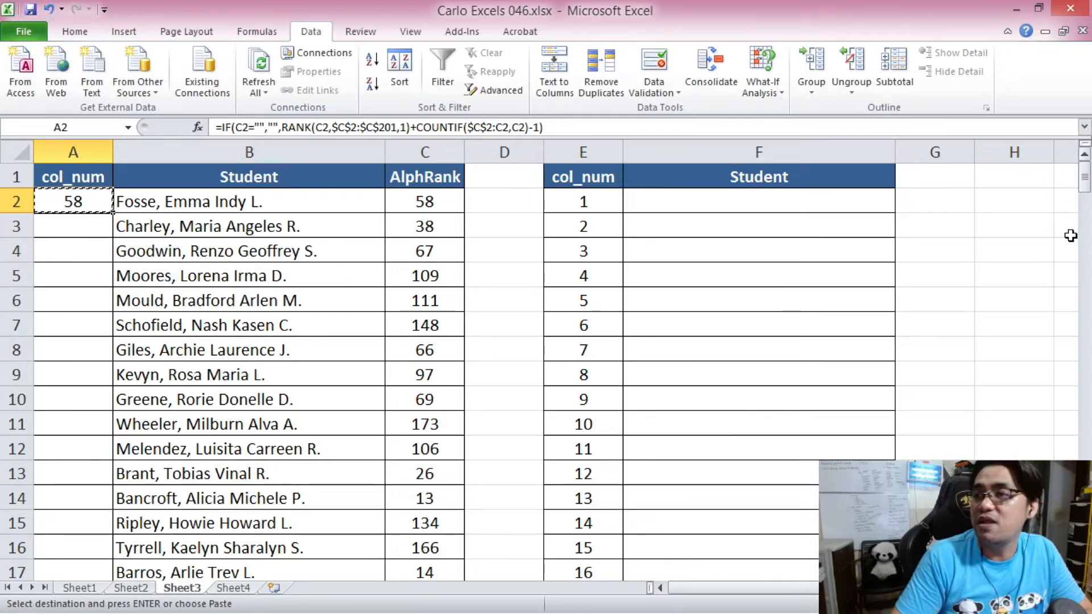
drag(1085, 183, 1085, 205)
shift+click(97, 540)
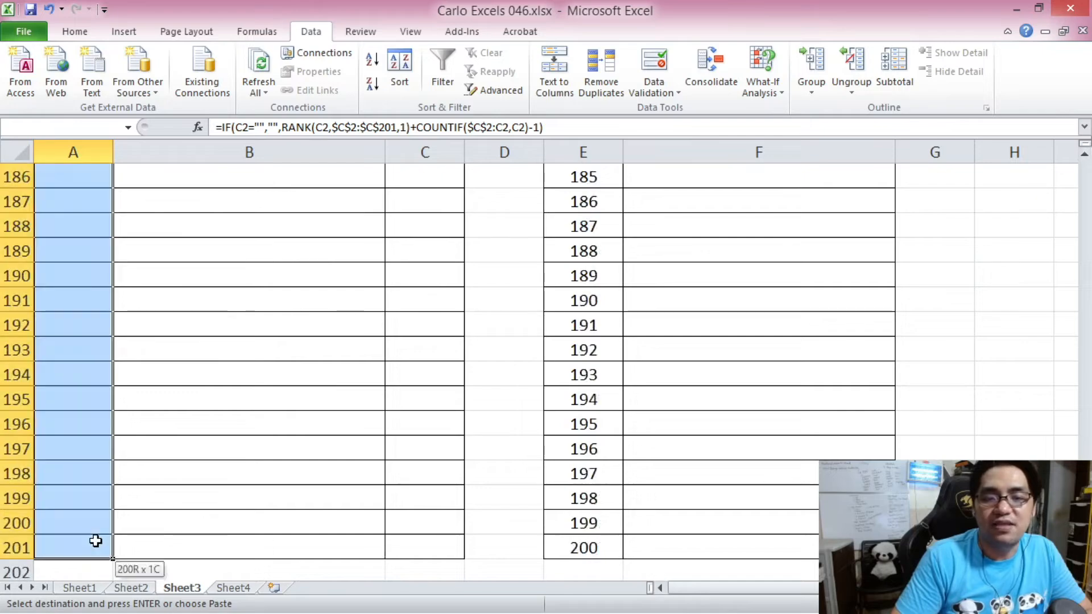
key(ctrl+v)
click(109, 208)
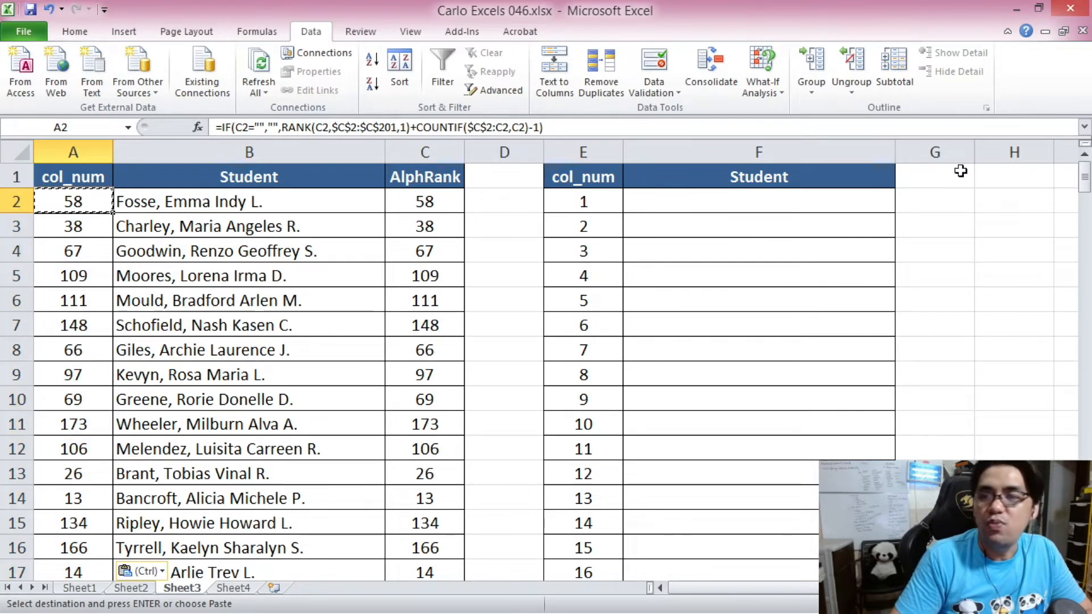
mouse_move(1082, 180)
mouse_down()
mouse_move(1082, 370)
mouse_move(1082, 180)
mouse_up()
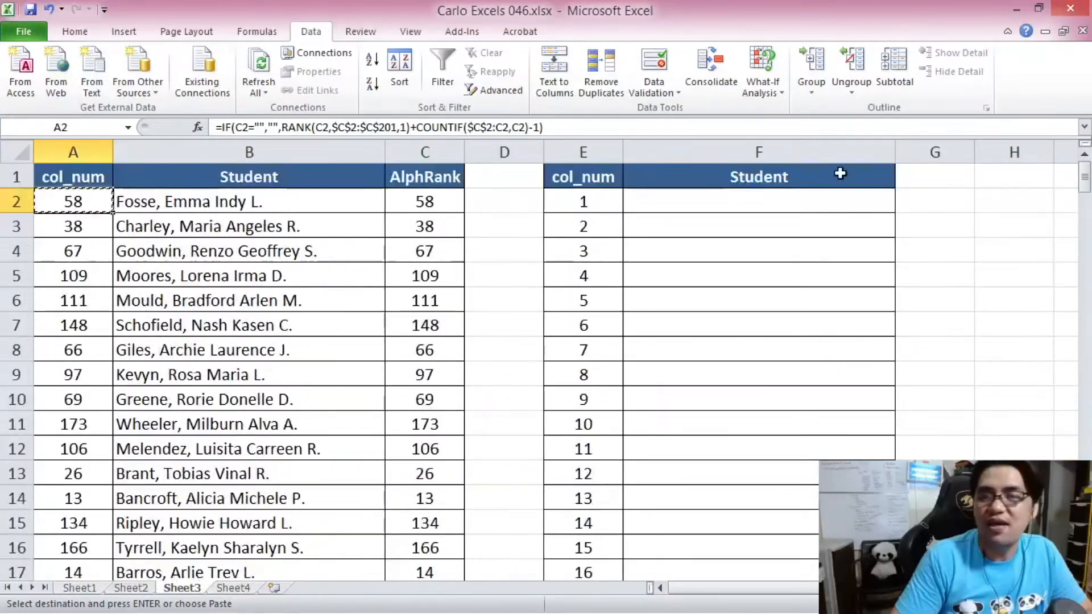
Begin a VLOOKUP formula in F2 with E2 as the lookup value and A2:C201 as the table array.
click(762, 207)
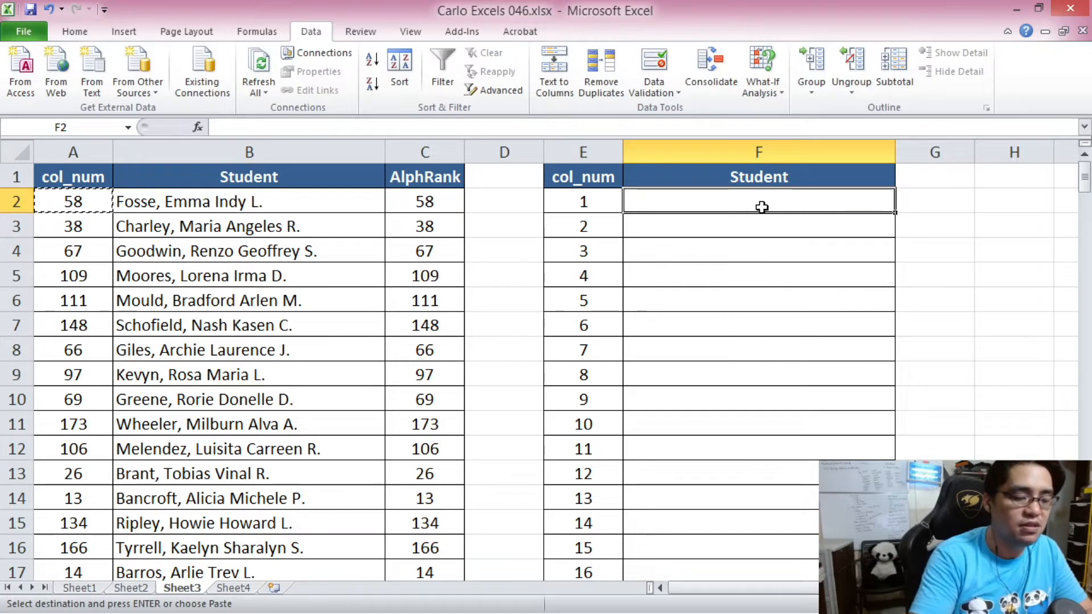
text(=)
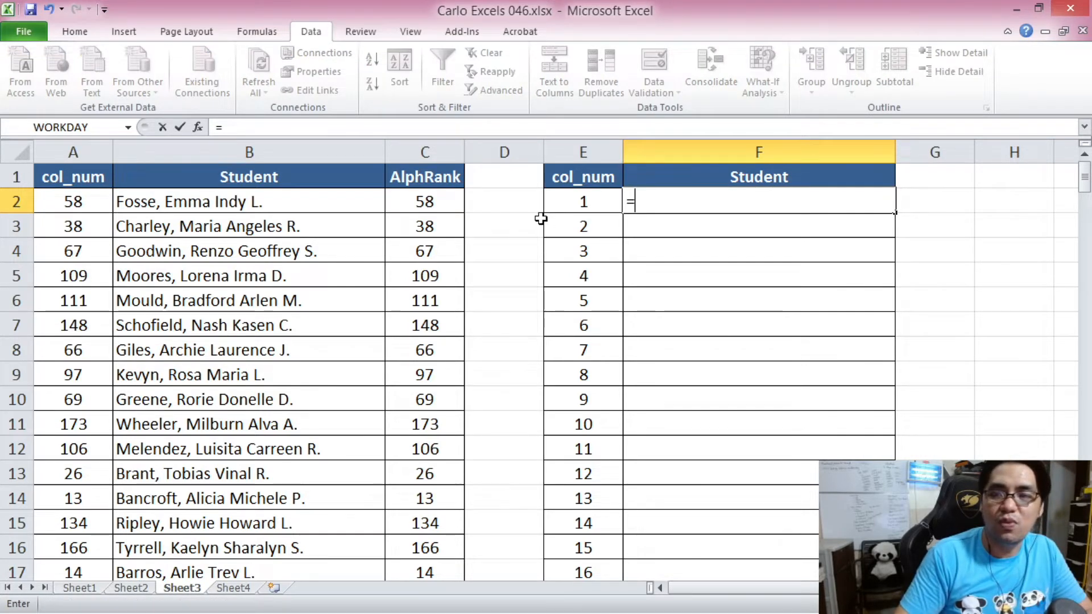
text(VLOOKUP()
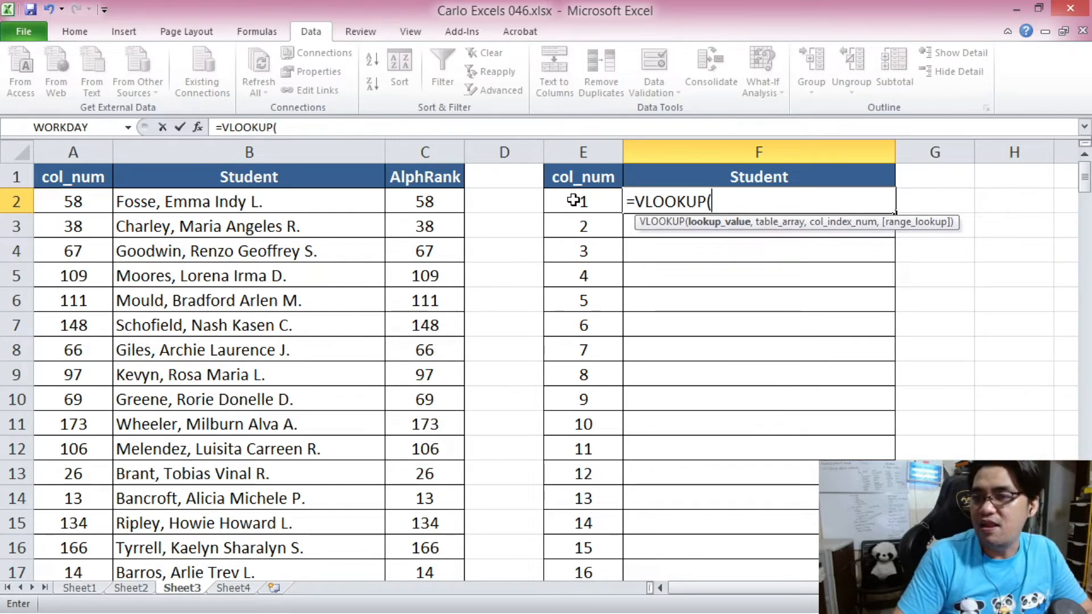
click(575, 200)
text(,)
click(97, 201)
drag(1085, 179, 1089, 511)
shift+click(446, 548)
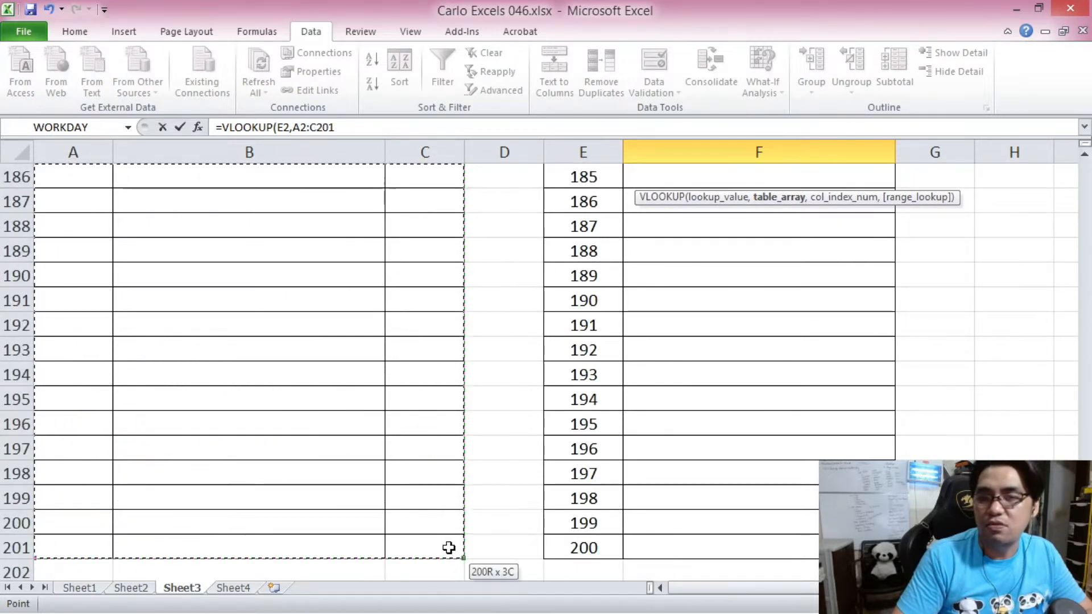
Complete the F2 VLOOKUP arguments with column index 2 and FALSE for an exact match.
click(349, 128)
text(,)
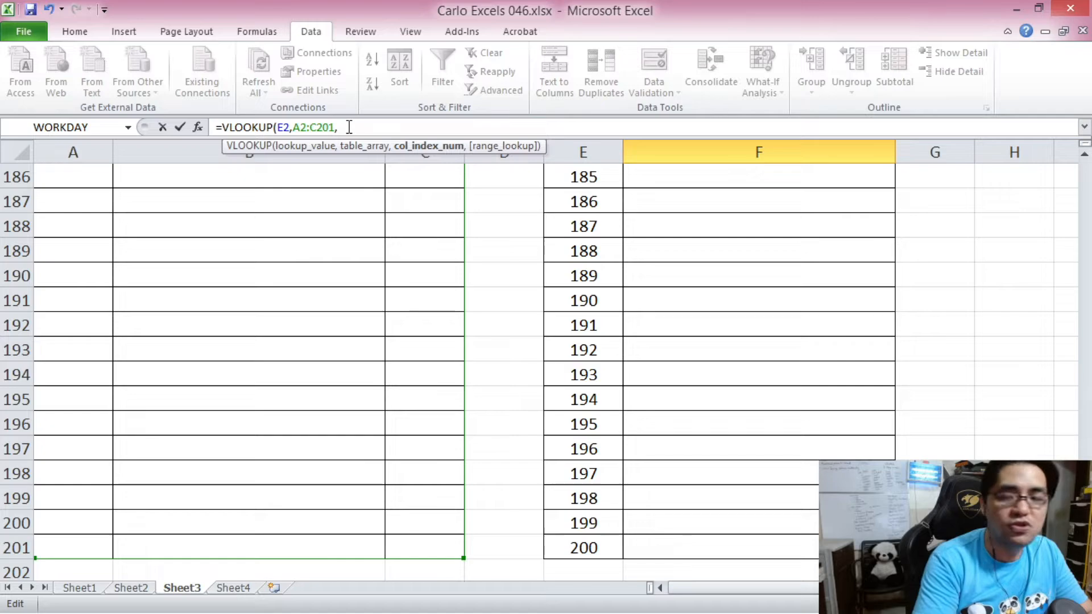
text(2)
scroll(154, 210, up, 20)
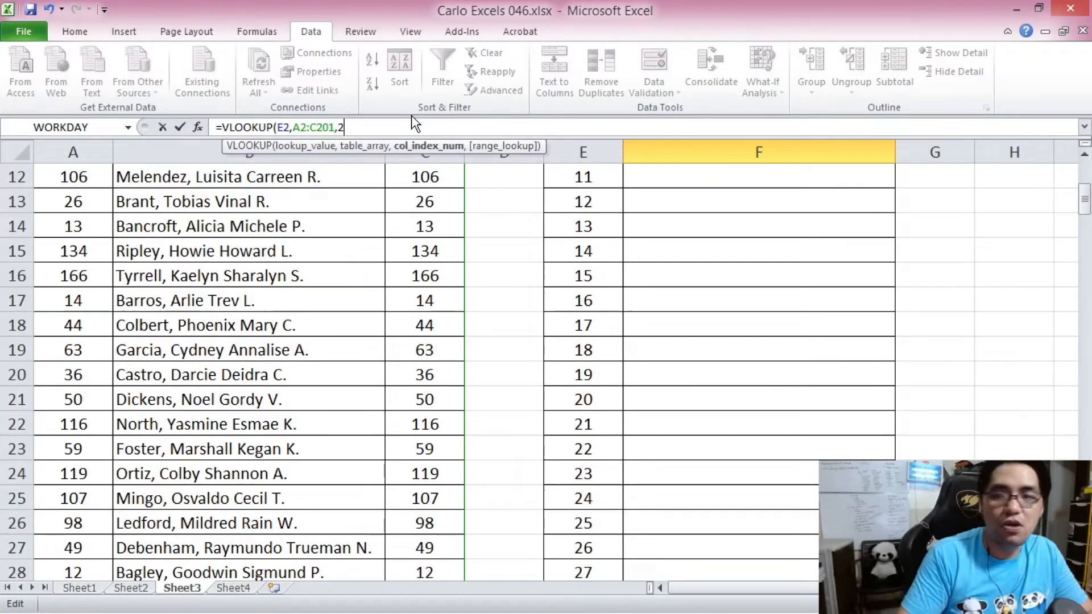
text(,FALSE))
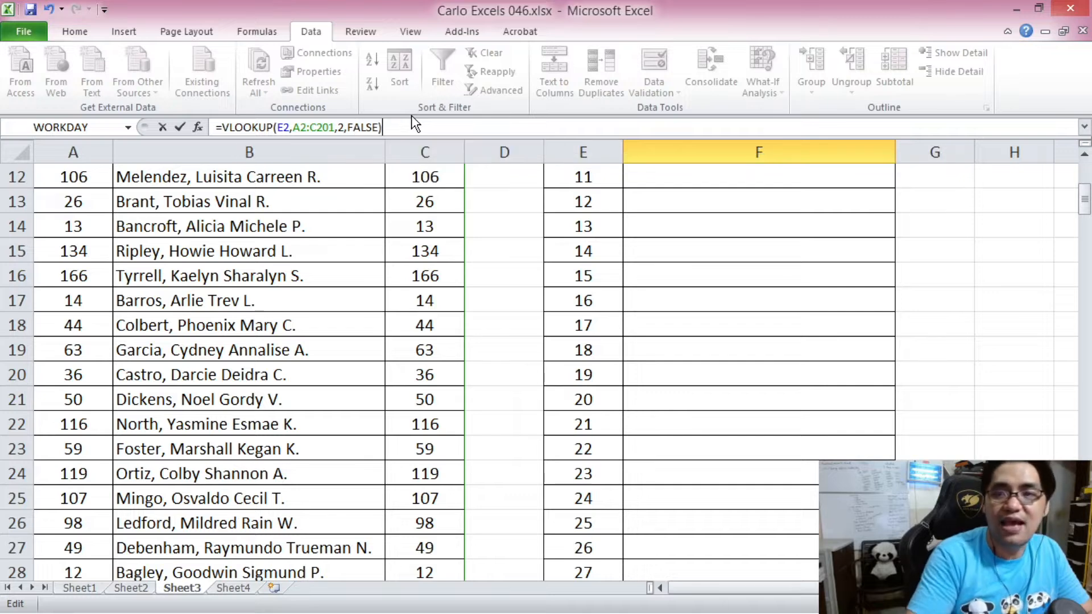
Make the VLOOKUP table array absolute as $A$2:$C$201 and enter the F2 formula.
scroll(951, 171, up, 4)
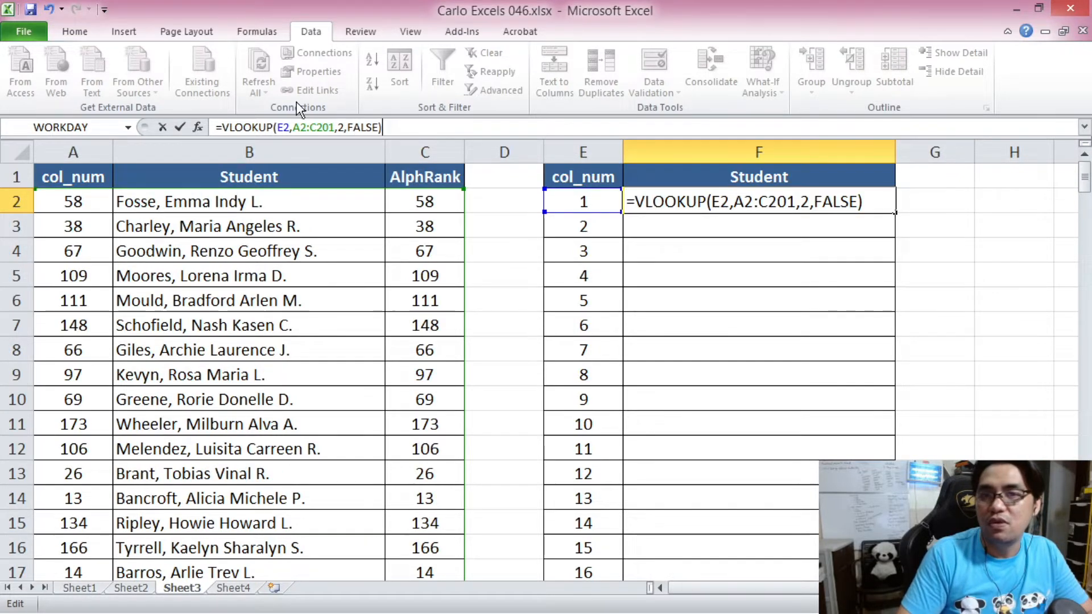
click(297, 125)
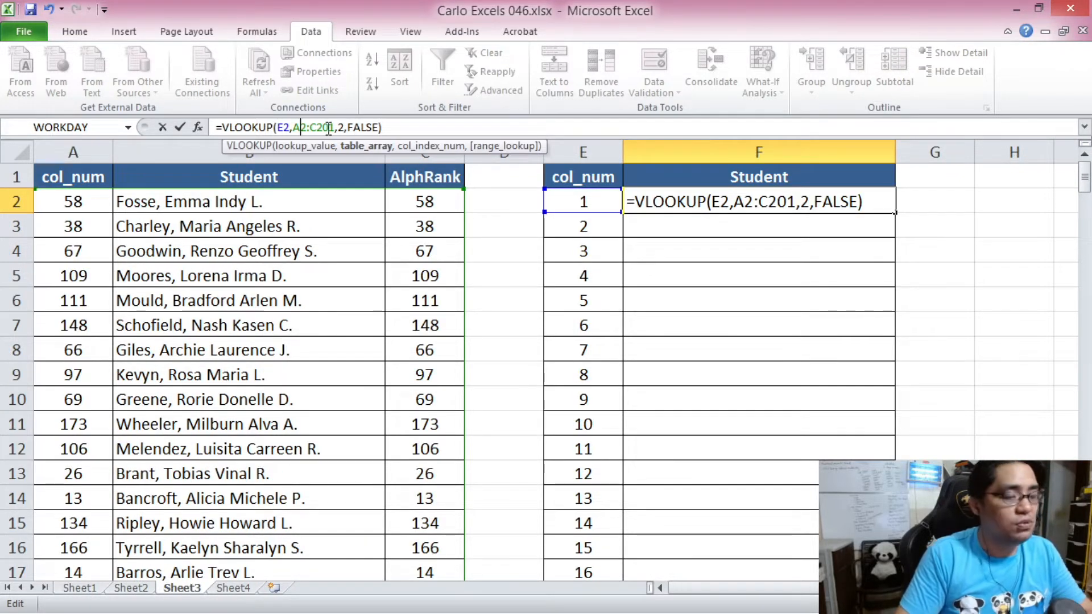
click(746, 203)
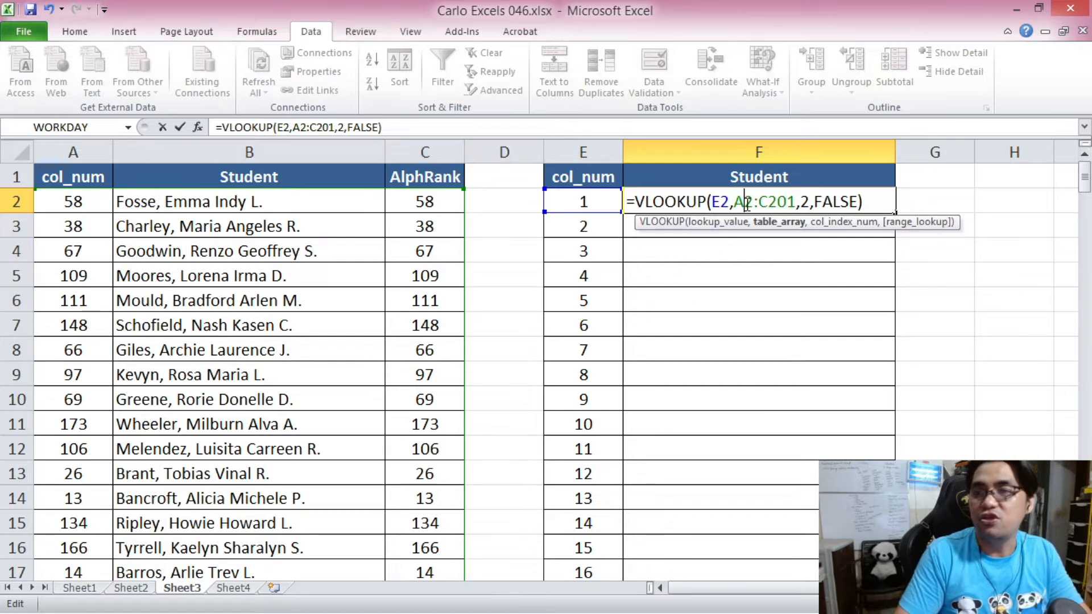
key(F4)
key(Right)
key(Right)
key(F4)
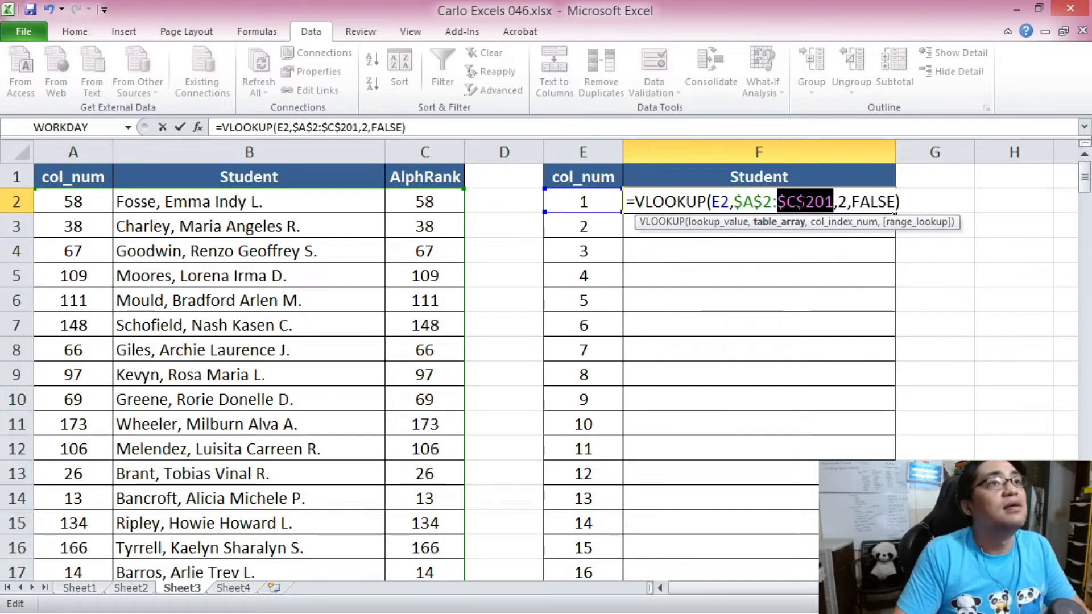
key(Return)
Copy the F2 VLOOKUP formula down the Student column through F201.
click(686, 202)
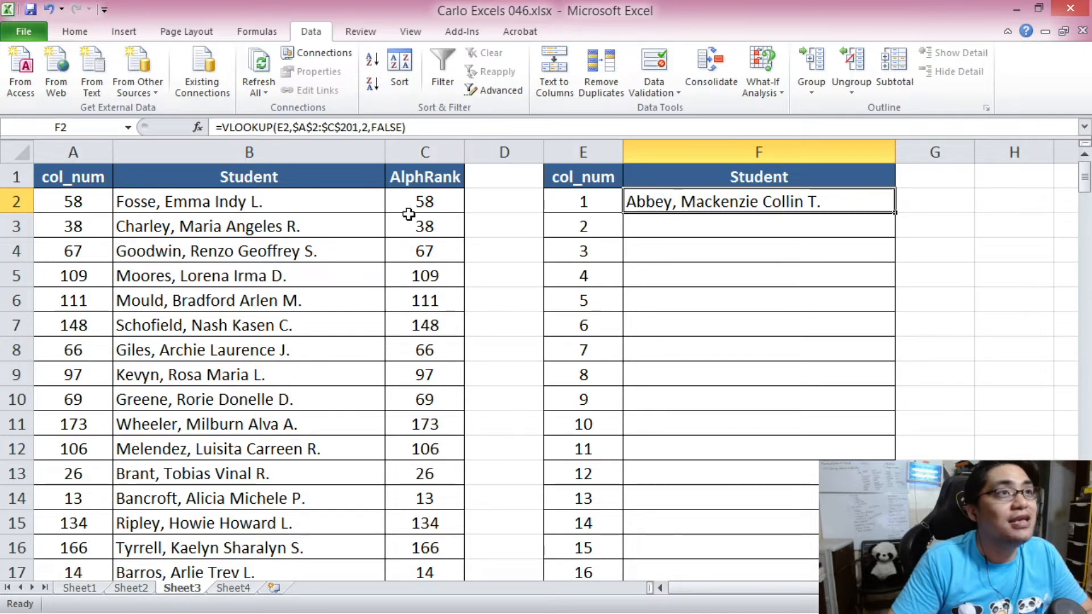
key(ctrl+c)
drag(1085, 182, 1085, 494)
shift+click(763, 546)
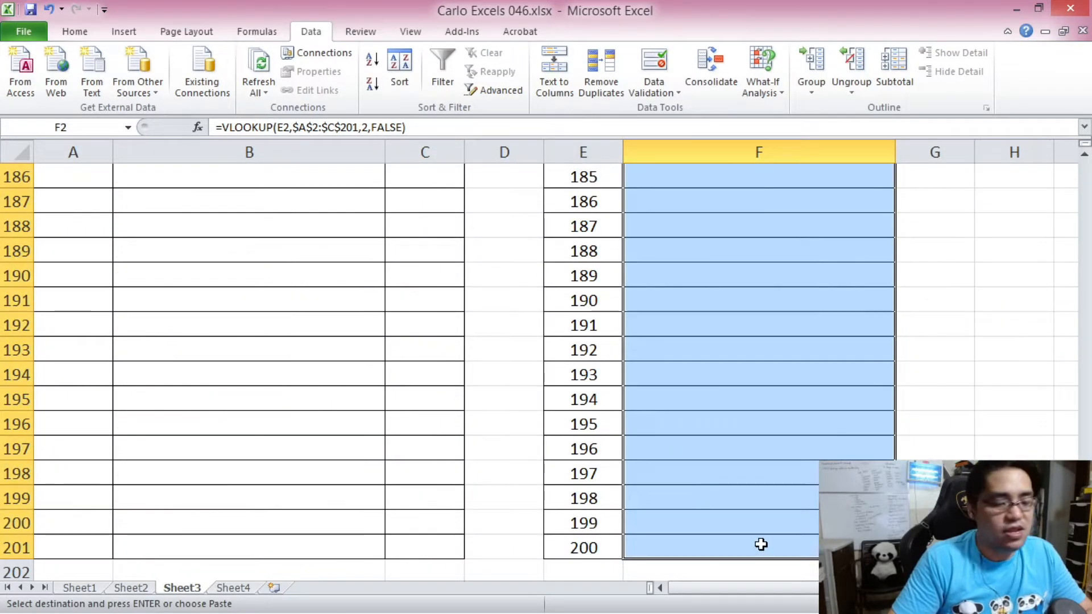
key(ctrl+v)
Examine the rows from 182 down, comparing the unused source rows with the VLOOKUP results in the second table.
drag(1087, 185, 1067, 563)
click(759, 201)
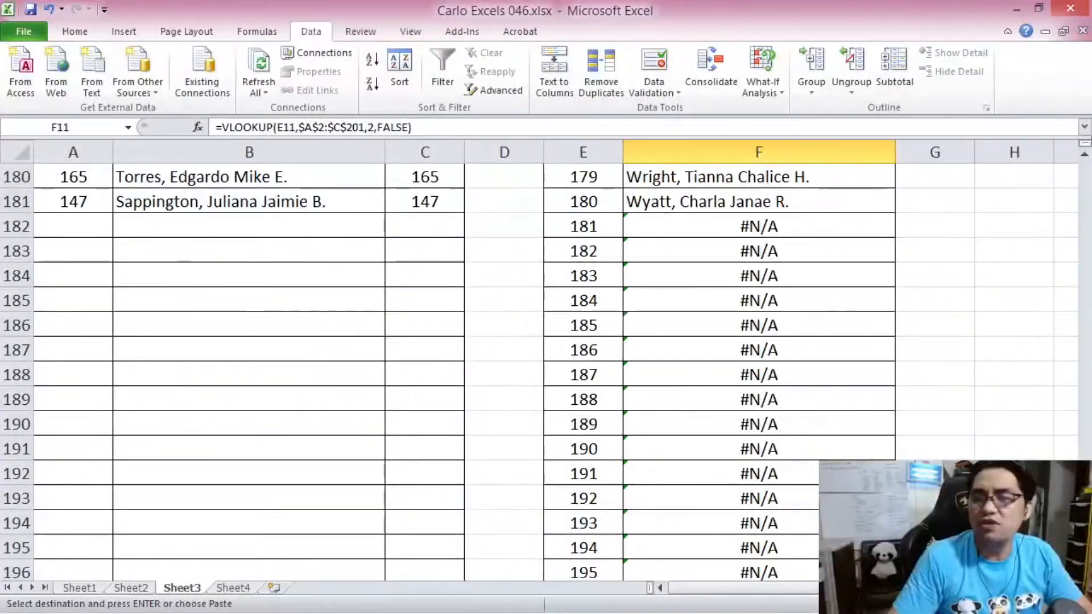
click(688, 225)
scroll(540, 369, down, 1)
scroll(540, 370, up, 3)
scroll(540, 370, down, 2)
scroll(541, 369, up, 2)
drag(53, 278, 430, 413)
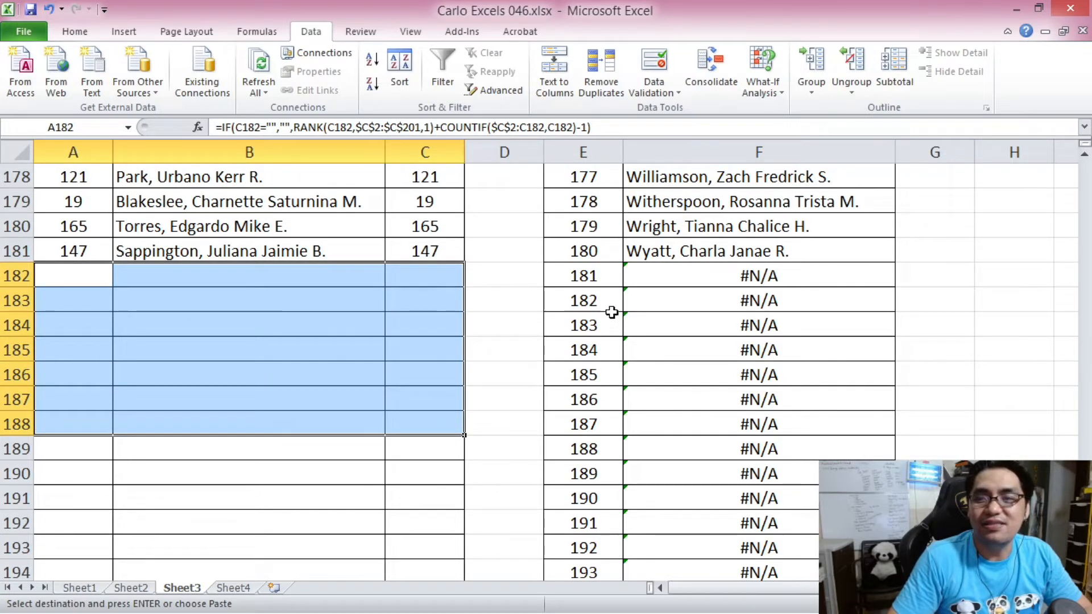
click(617, 276)
scroll(623, 287, down, 3)
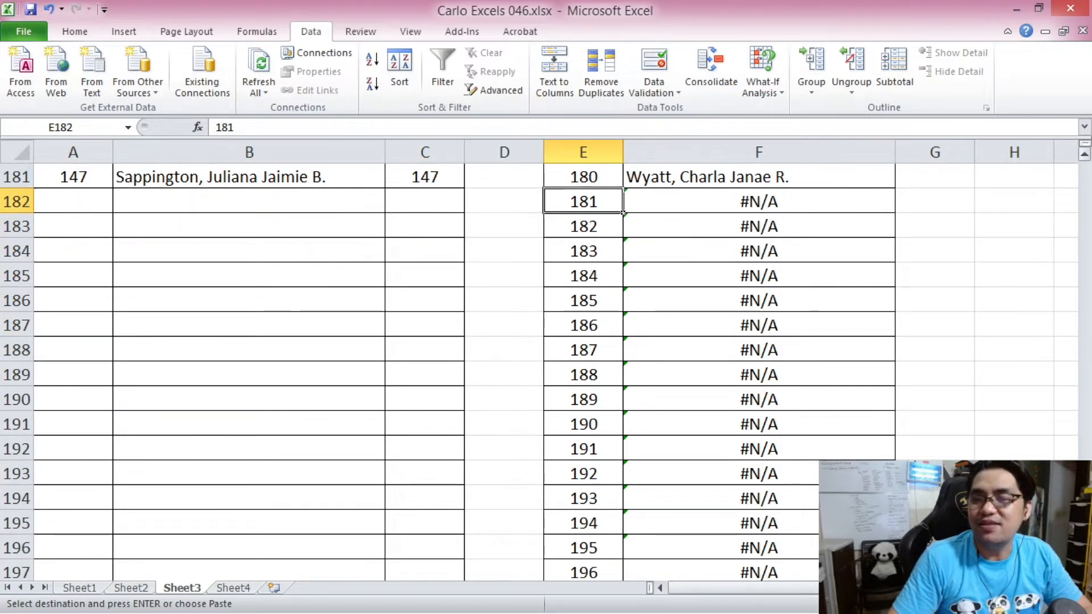
scroll(759, 341, up, 2)
drag(756, 226, 752, 475)
scroll(546, 369, up, 4)
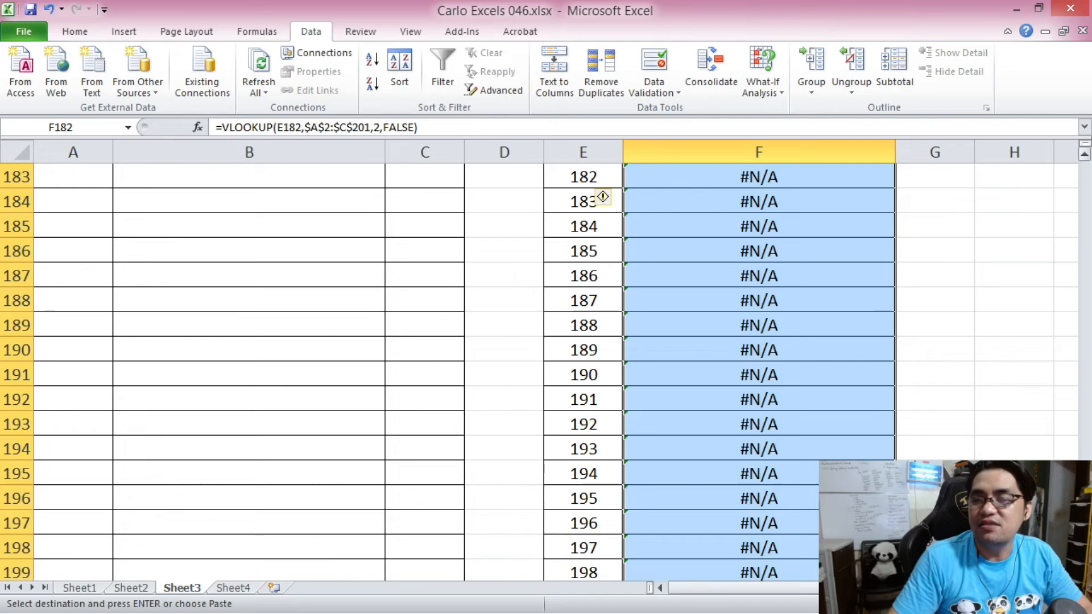
scroll(770, 177, up, 20)
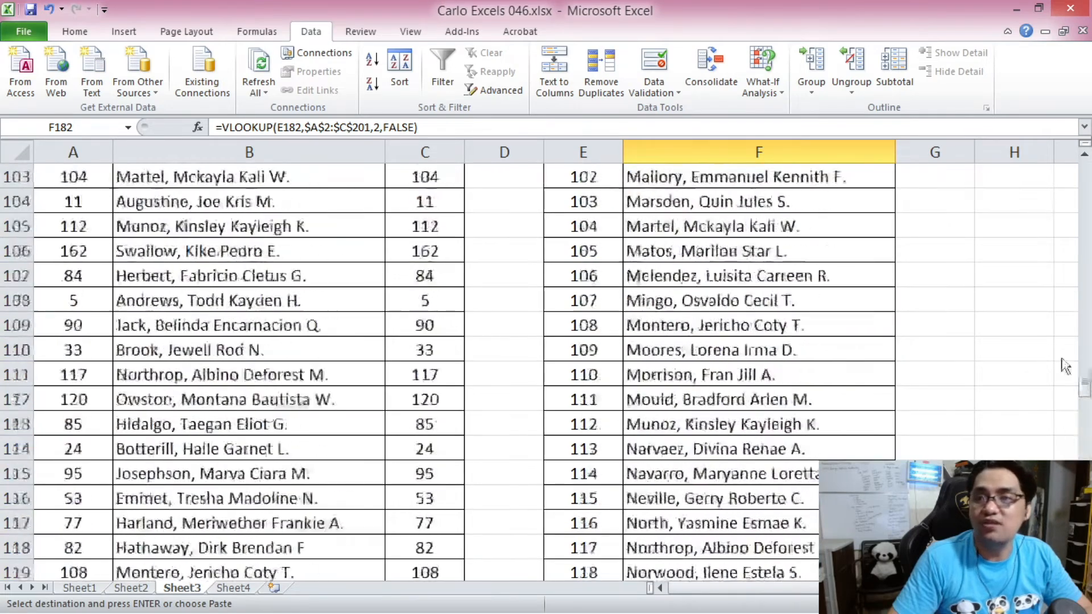
Wrap the F2 VLOOKUP in IFERROR with empty text ("") as the error value and enter the formula.
click(793, 193)
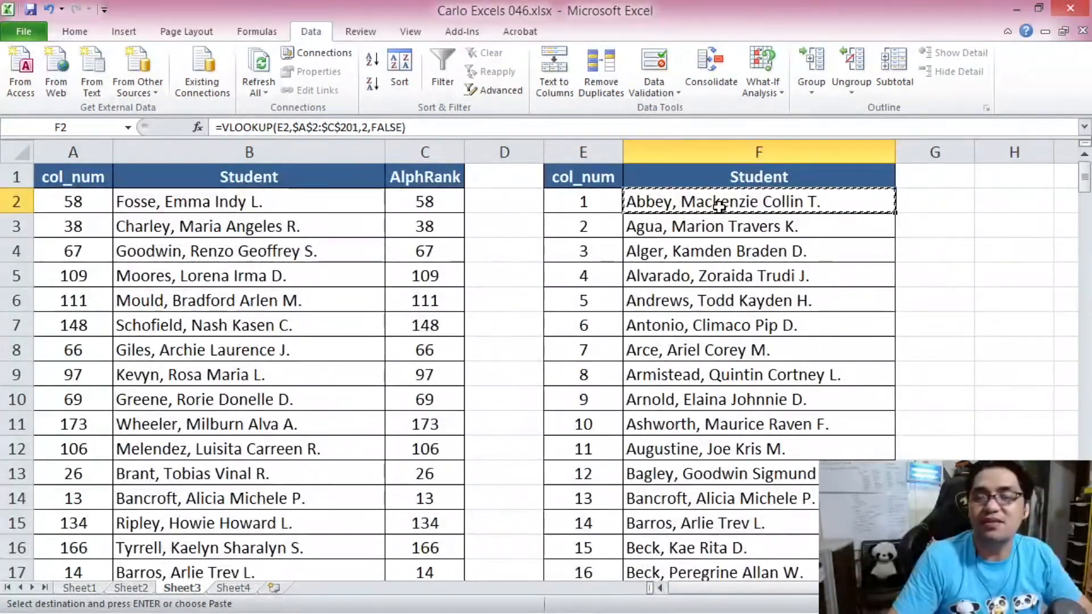
click(225, 128)
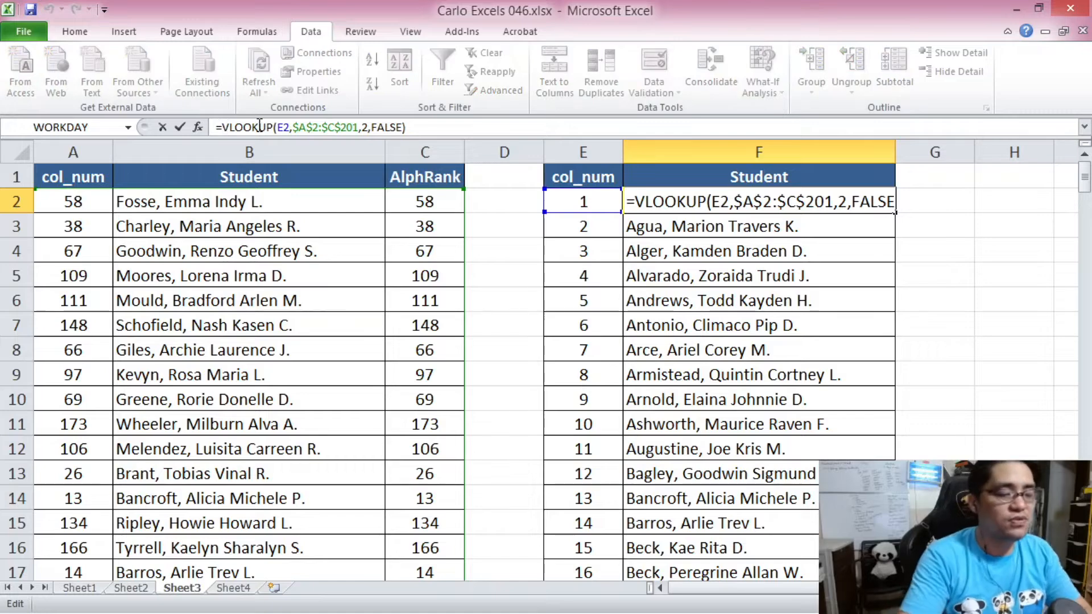
text(IFERROR()
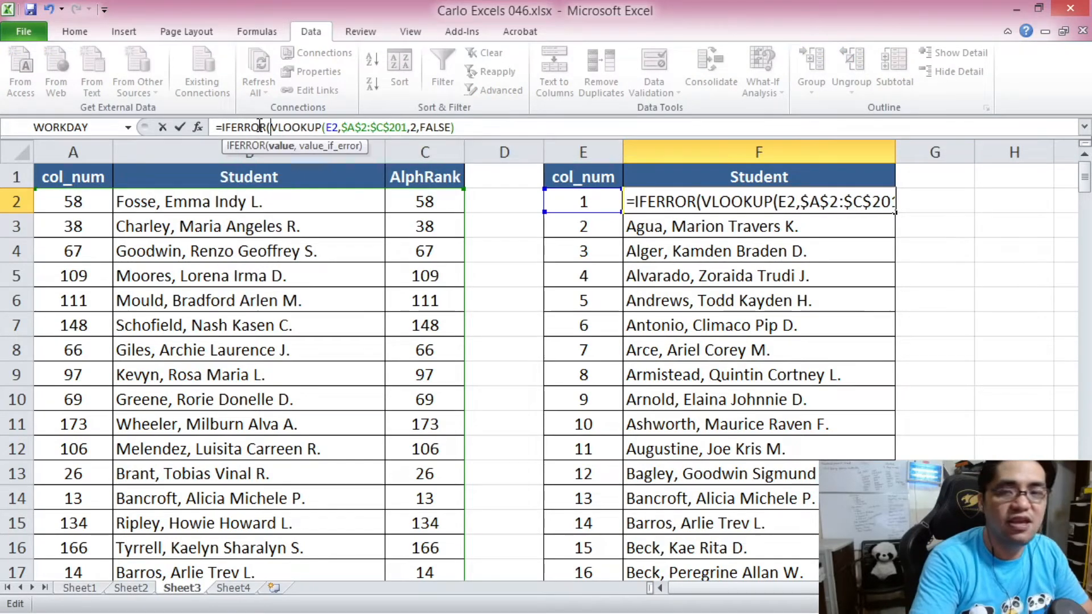
click(476, 128)
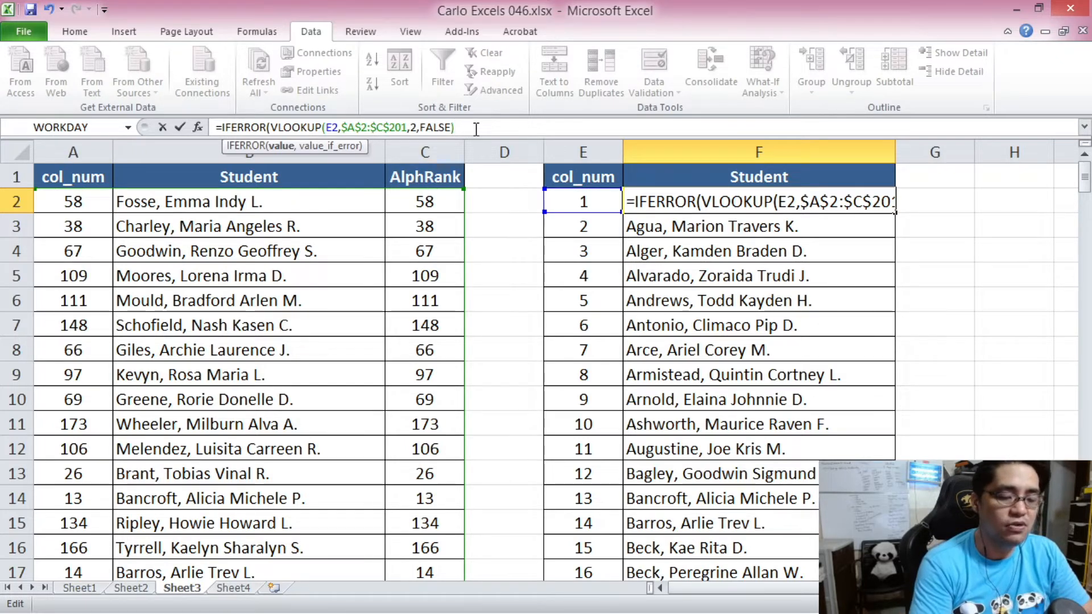
text(,)
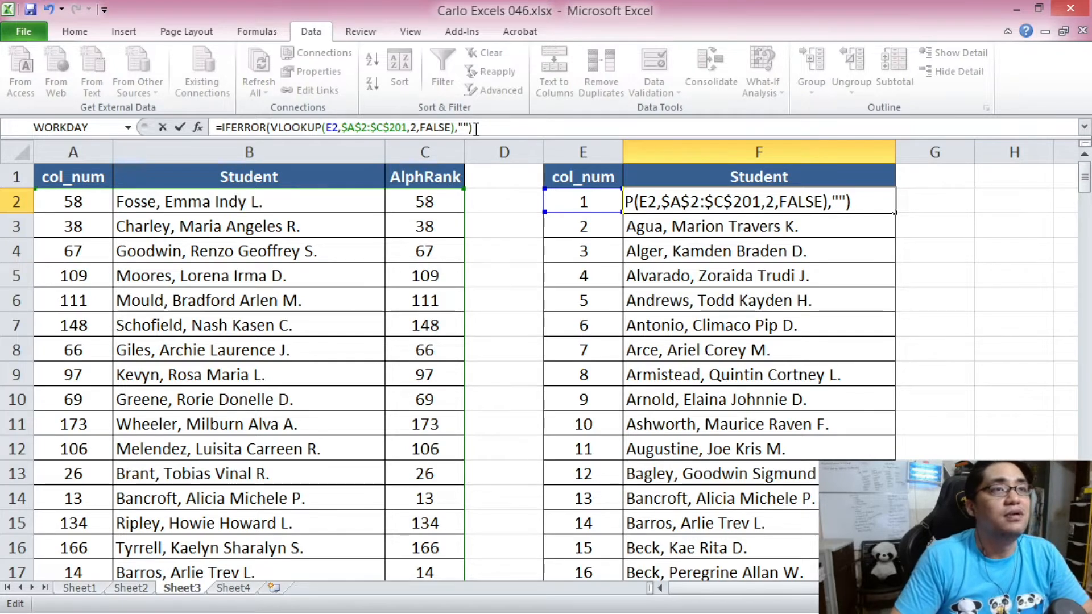
key(Return)
Copy the IFERROR formula from F2 down the second table's Student column through F201.
click(699, 202)
key(ctrl+c)
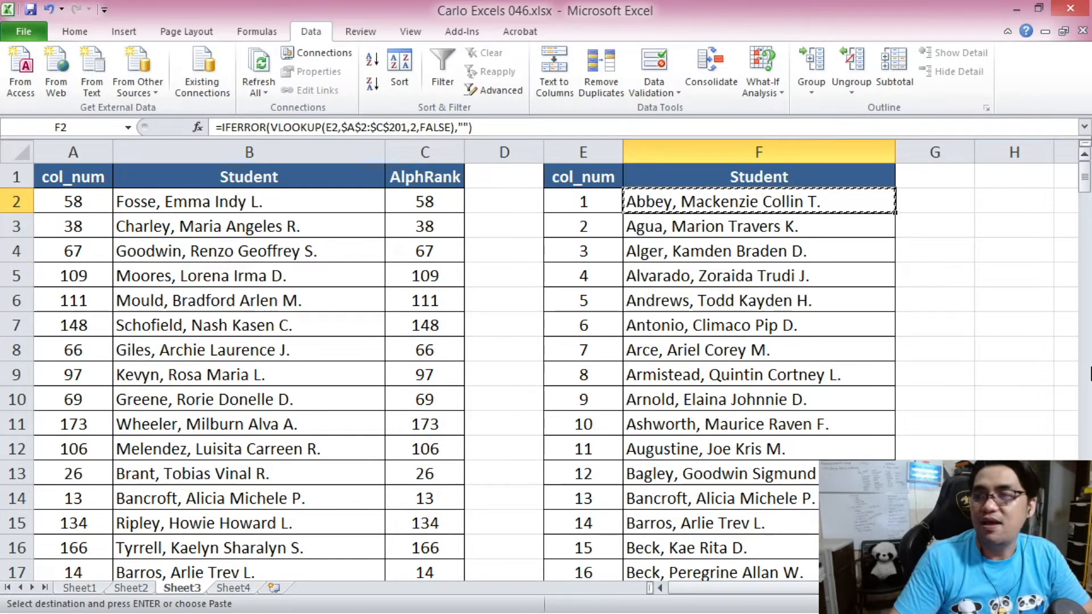
drag(1085, 177, 1084, 555)
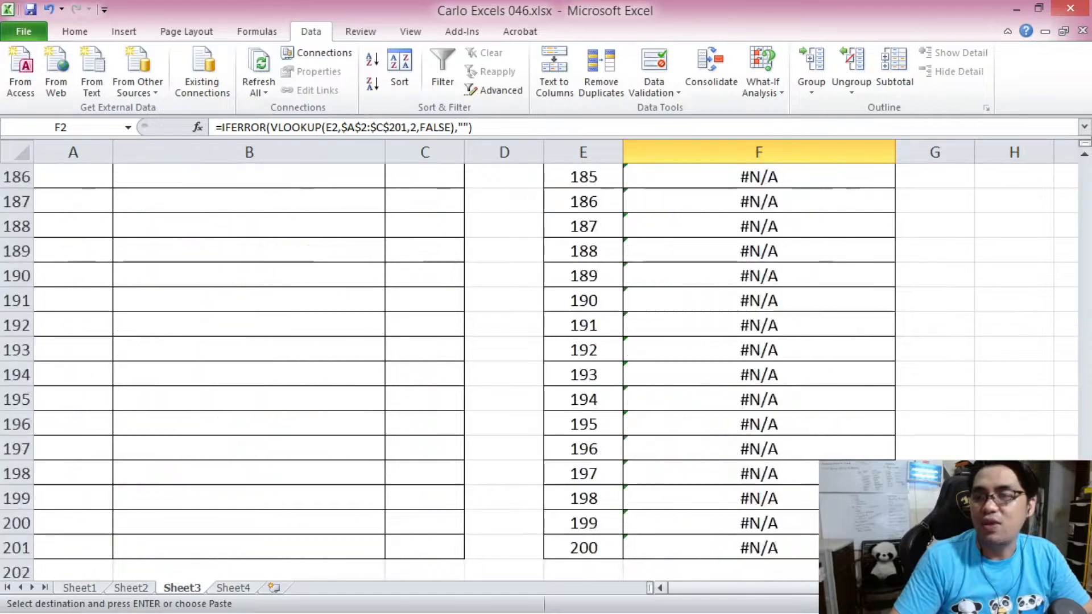
shift+click(770, 544)
key(ctrl+BackSpace)
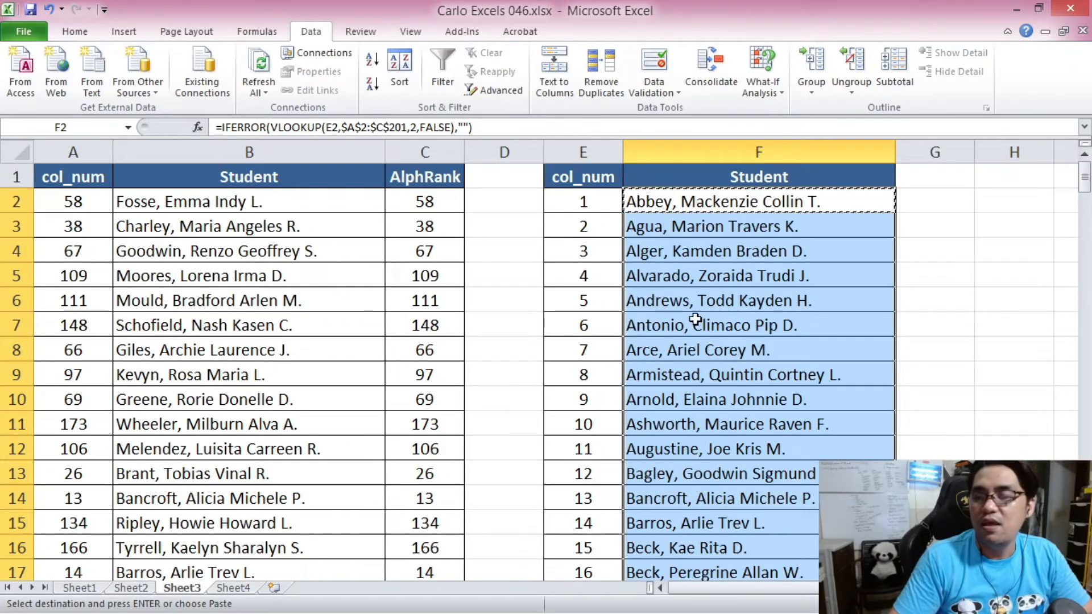
key(Down)
mouse_move(1085, 178)
mouse_down()
mouse_move(1048, 450)
mouse_move(1048, 557)
mouse_move(1085, 391)
mouse_move(1084, 162)
mouse_up()
click(700, 255)
scroll(758, 285, down, 2)
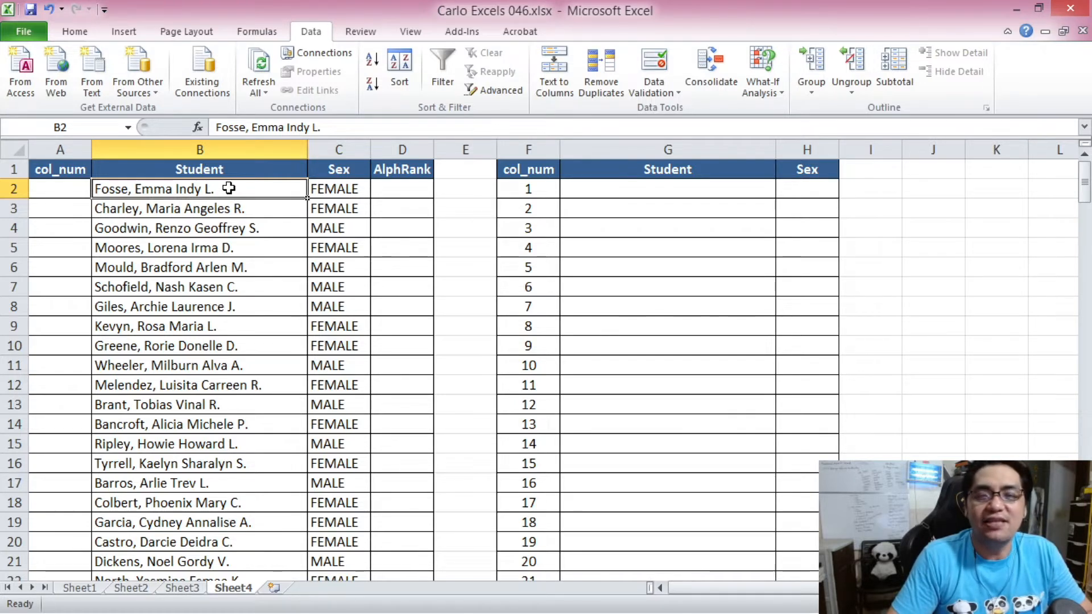
Examine the Student, Sex and AlphRank columns of the source table on Sheet4.
drag(229, 188, 243, 500)
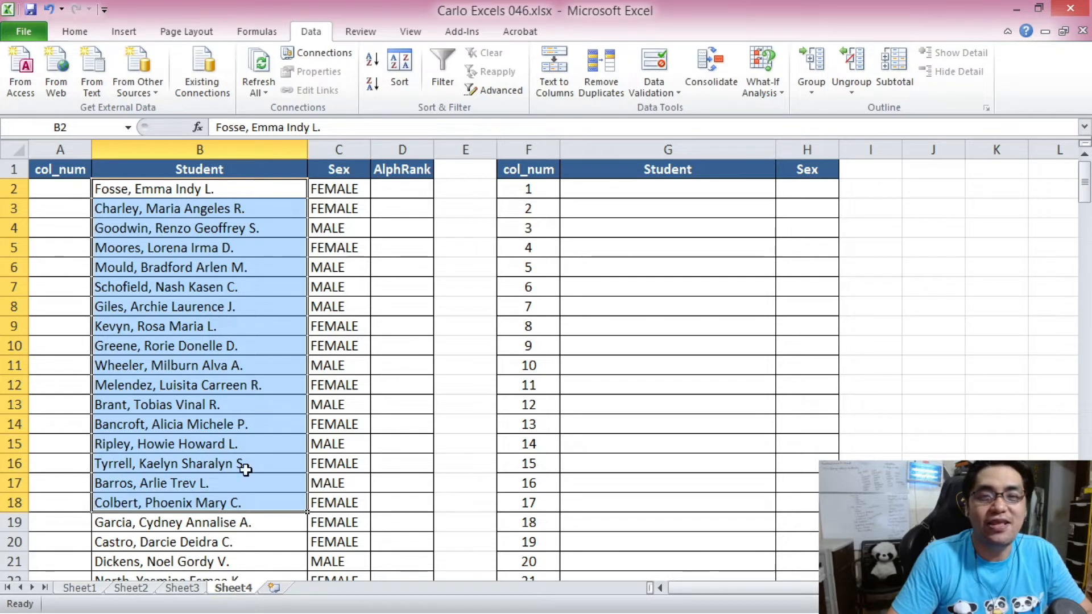
click(336, 187)
click(383, 187)
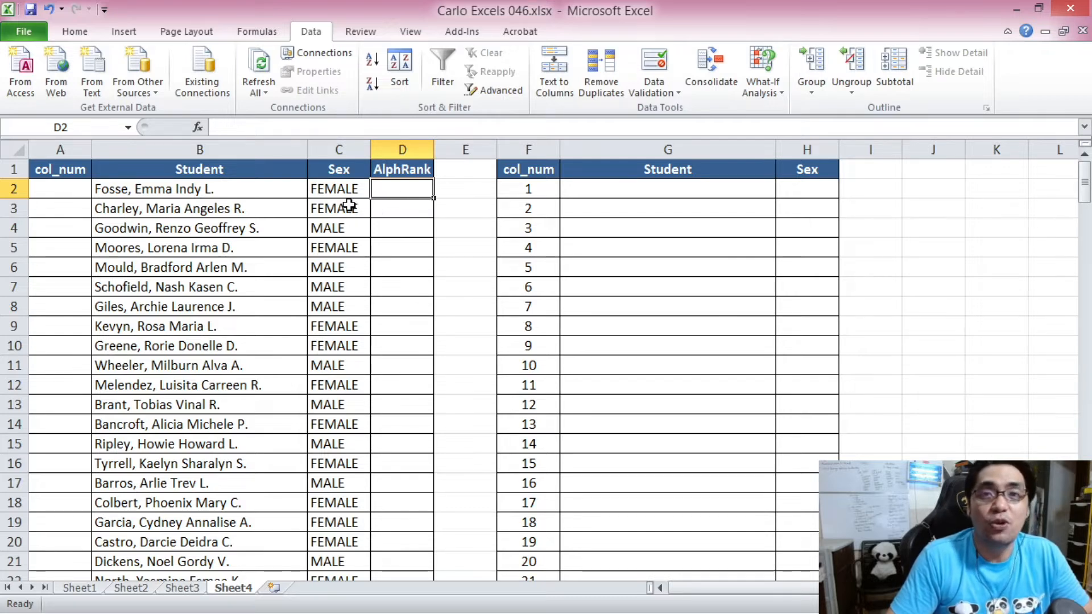
drag(345, 191, 344, 349)
click(394, 192)
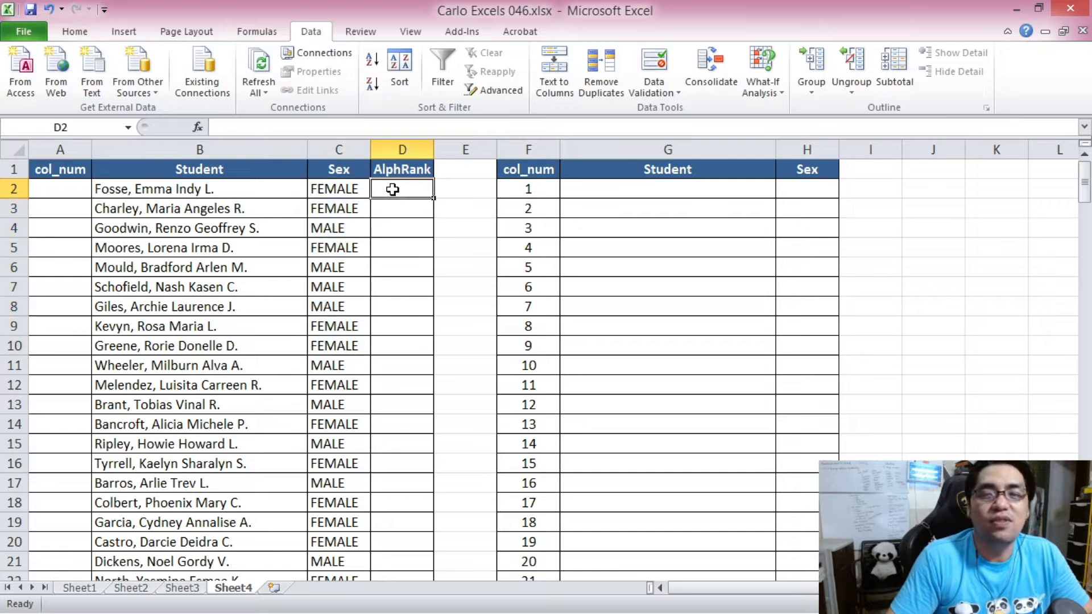
click(346, 190)
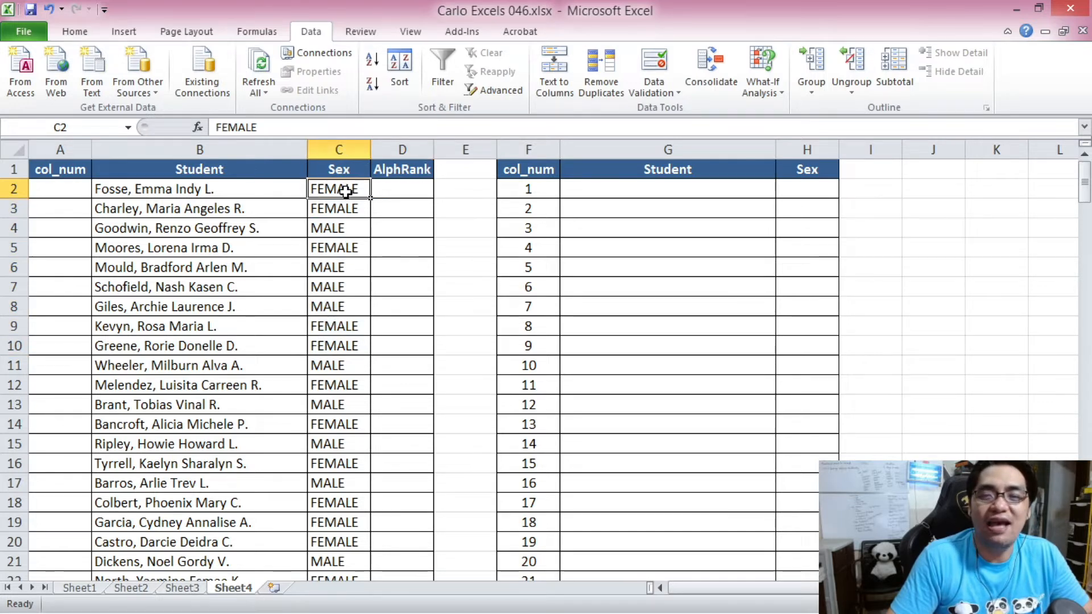
drag(346, 190, 344, 227)
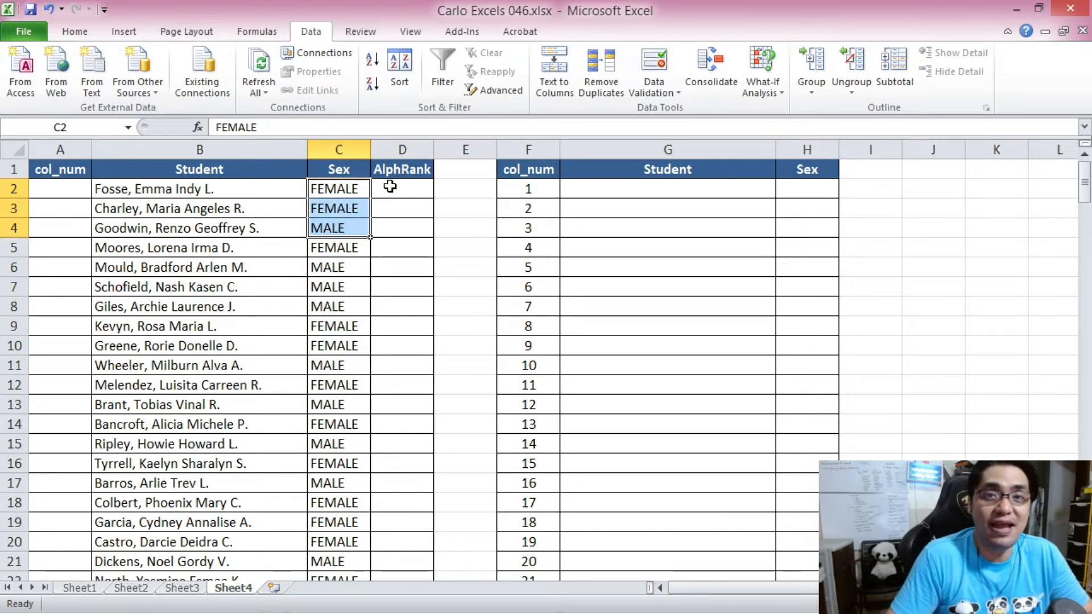
Start an IF formula in Sheet4's D2 with the logical test OR(B2=0,C2=0).
click(397, 192)
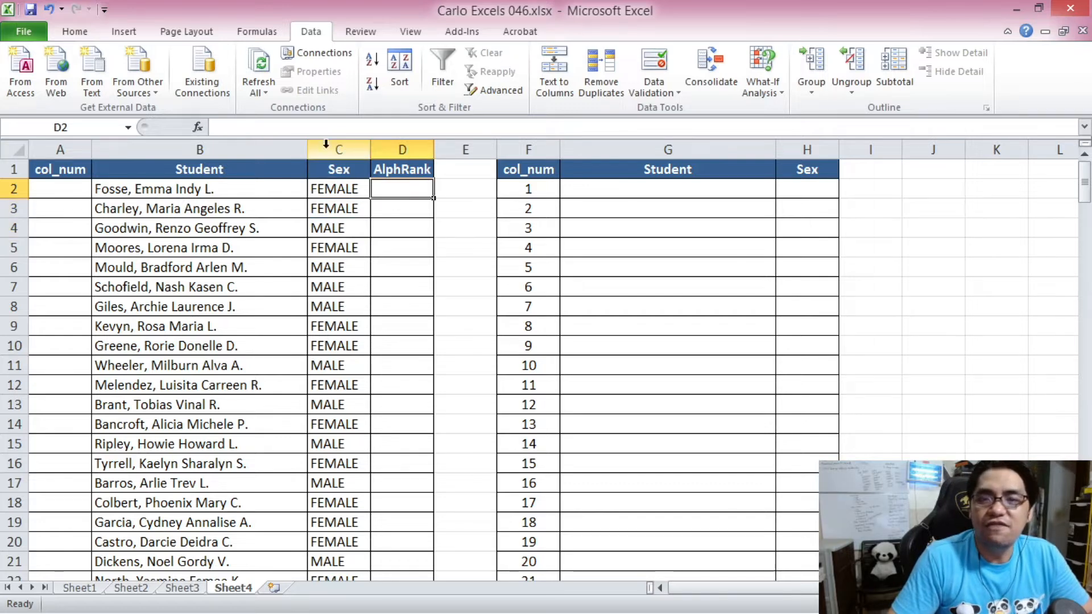
click(289, 127)
text(=IF()
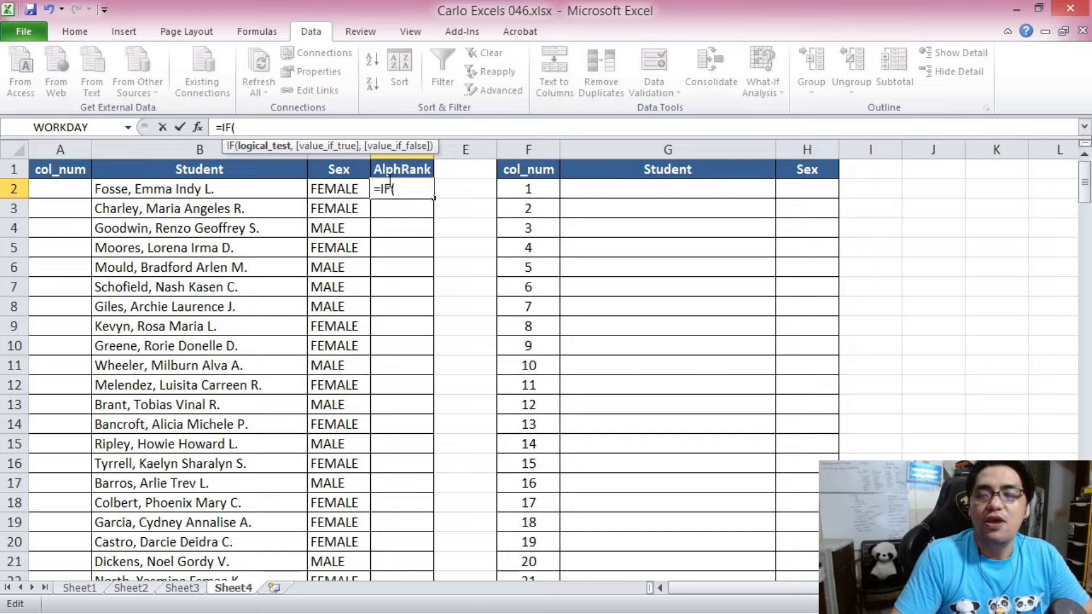
click(408, 189)
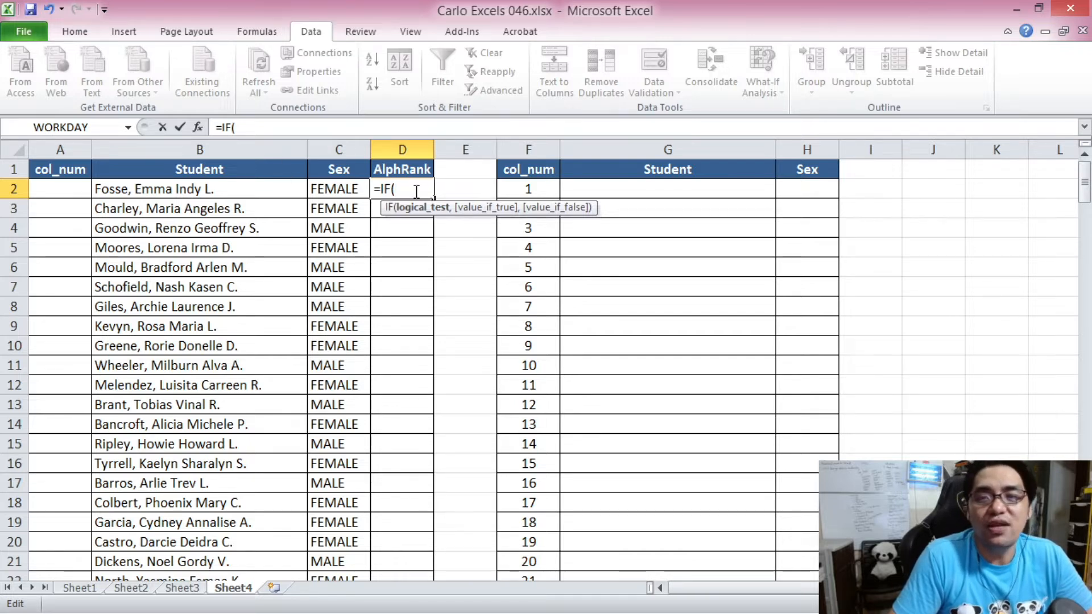
text(OR()
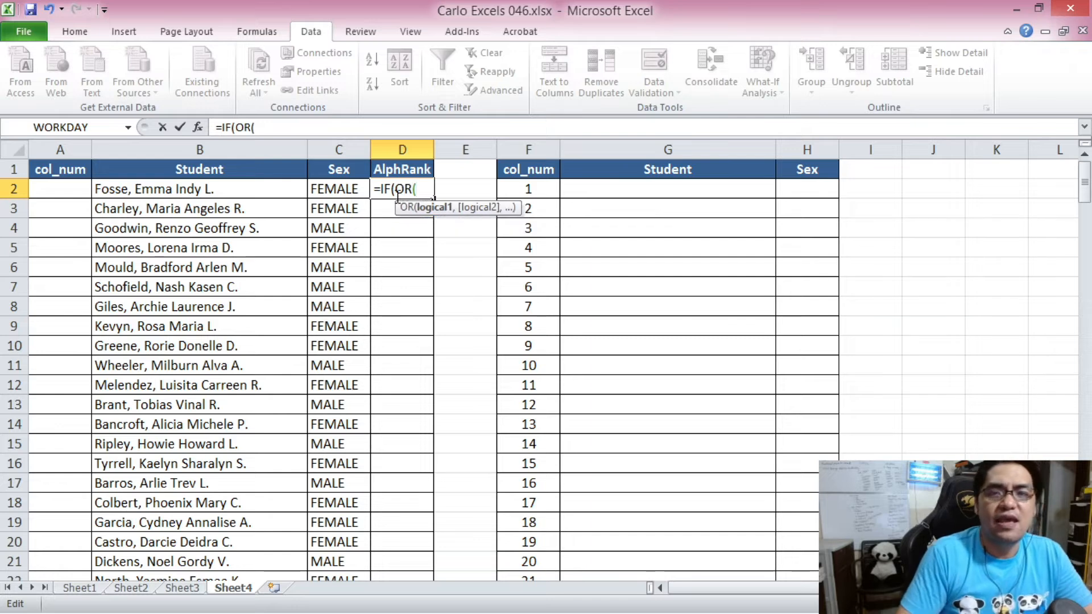
click(234, 194)
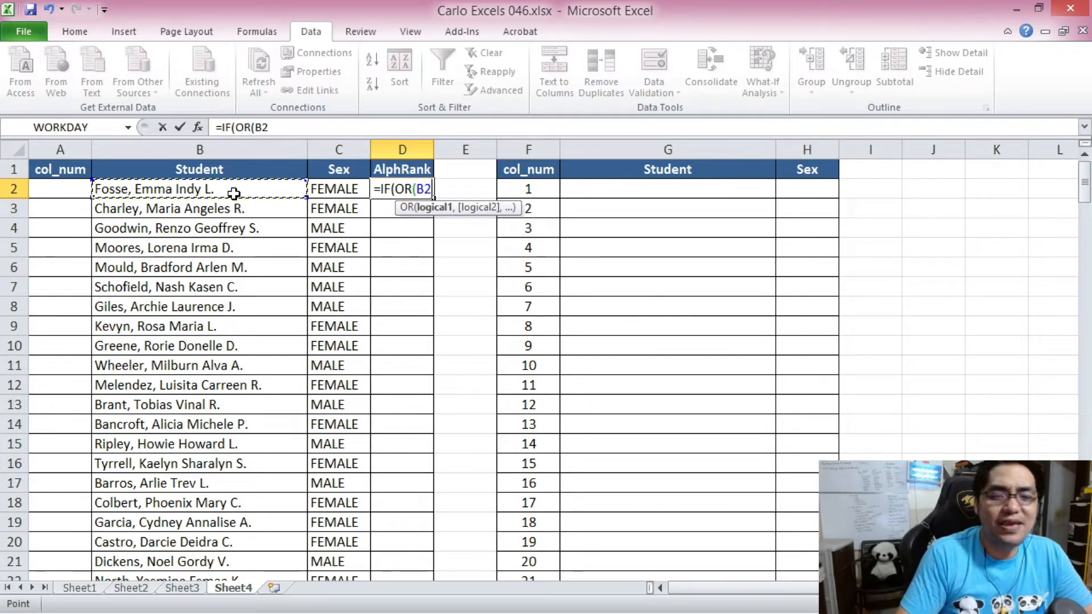
text(=o)
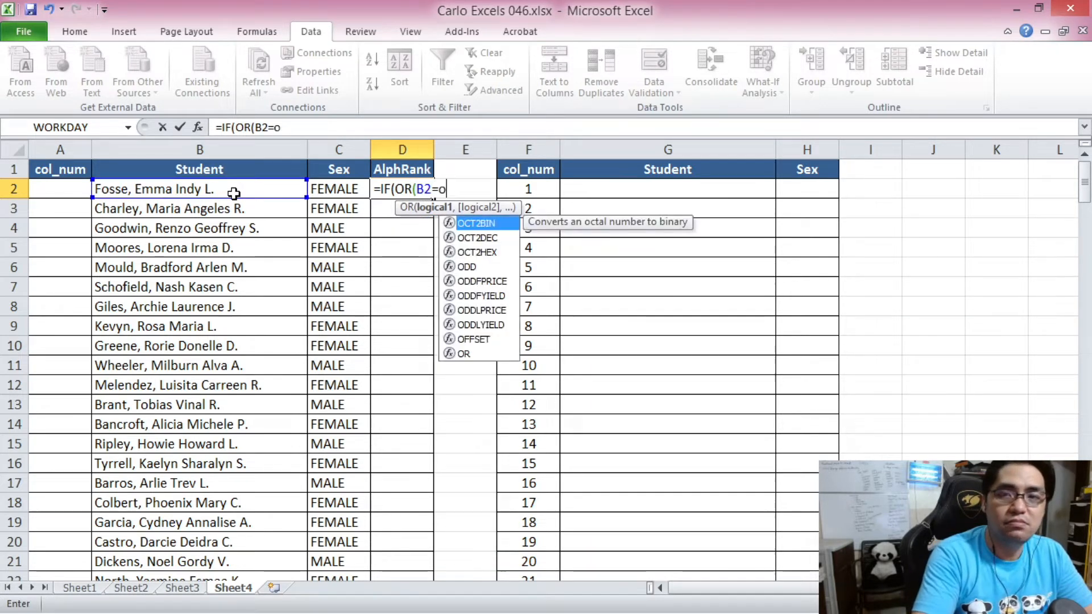
key(BackSpace)
text(0,)
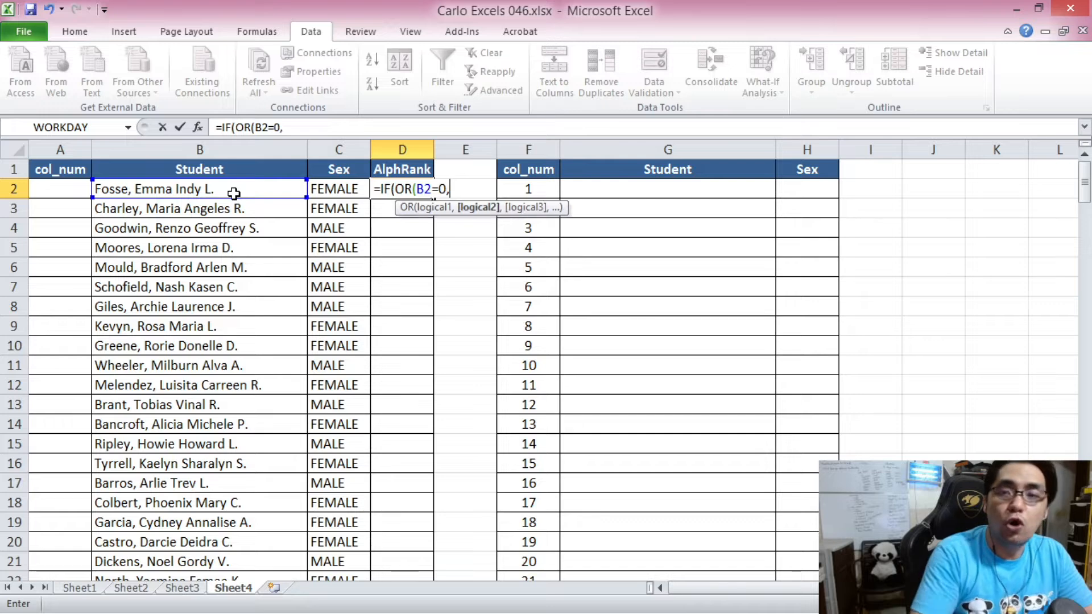
click(330, 189)
text(=0))
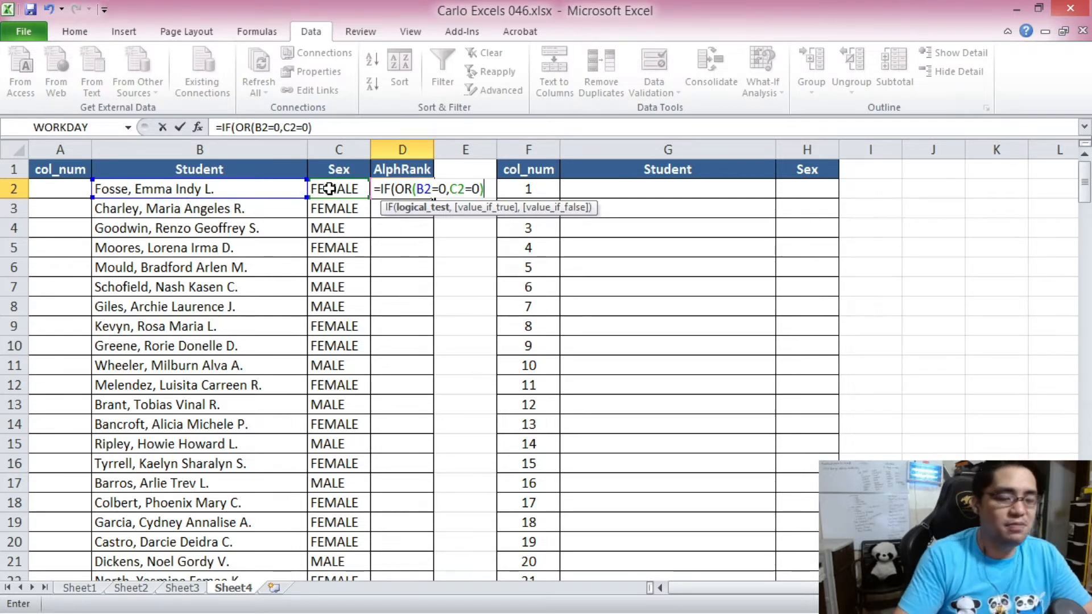
Give the D2 IF formula empty text ("") as its value if true.
text(,)
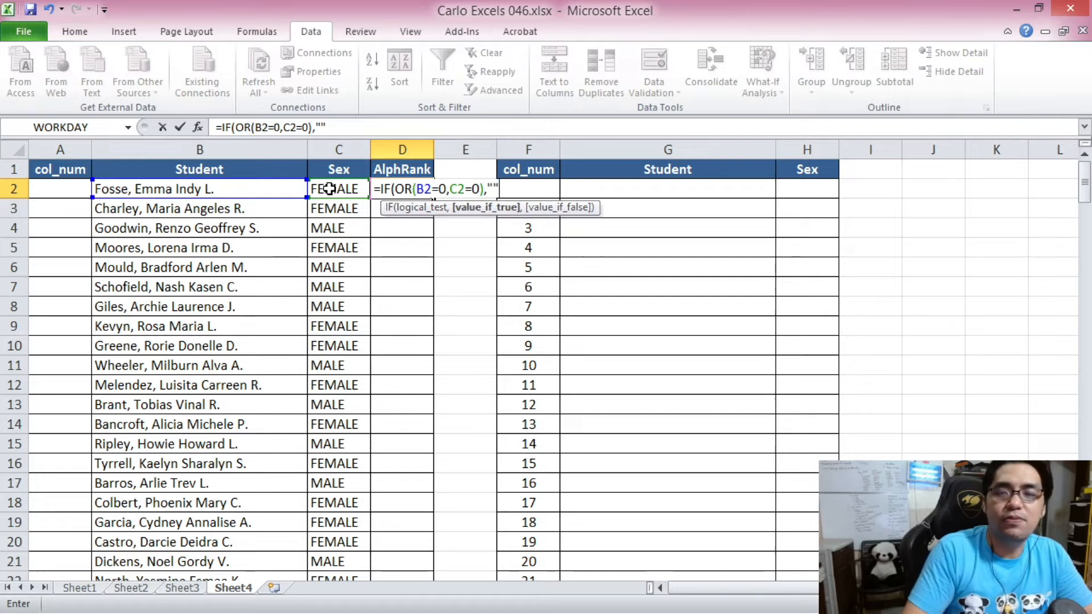
text("")
click(344, 127)
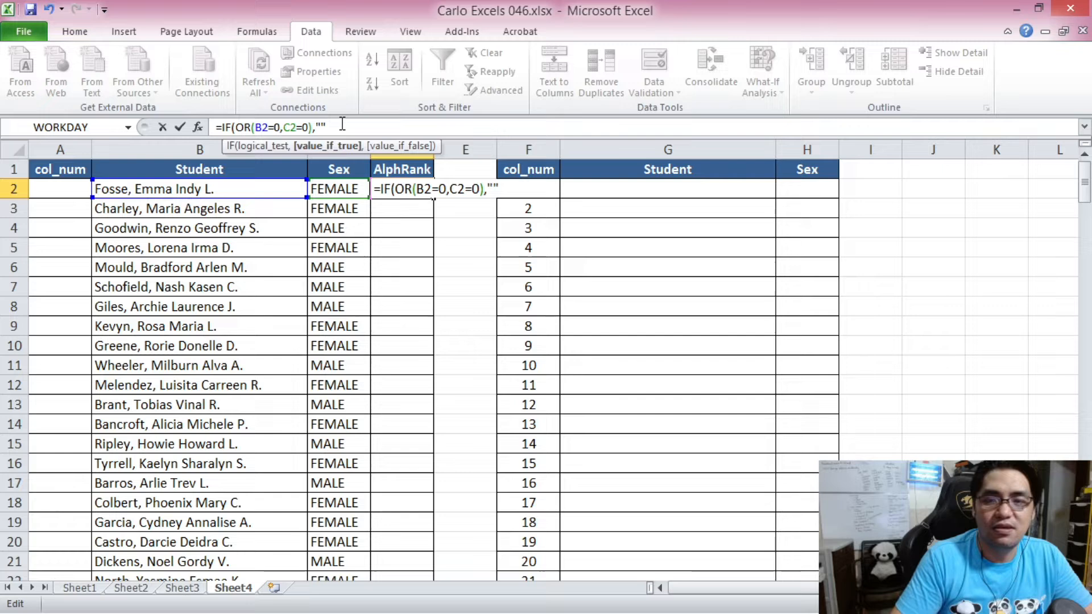
text(,)
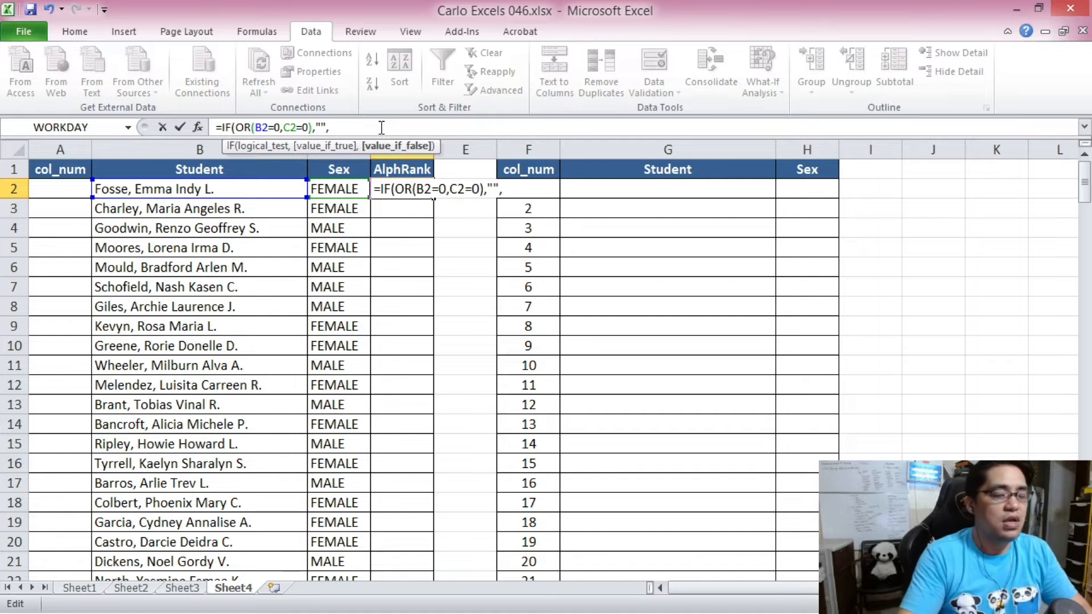
Add a COUNTIF as the IF's value if false, with the absolute Student range $B$2:$B$201.
text(COUNTIF)
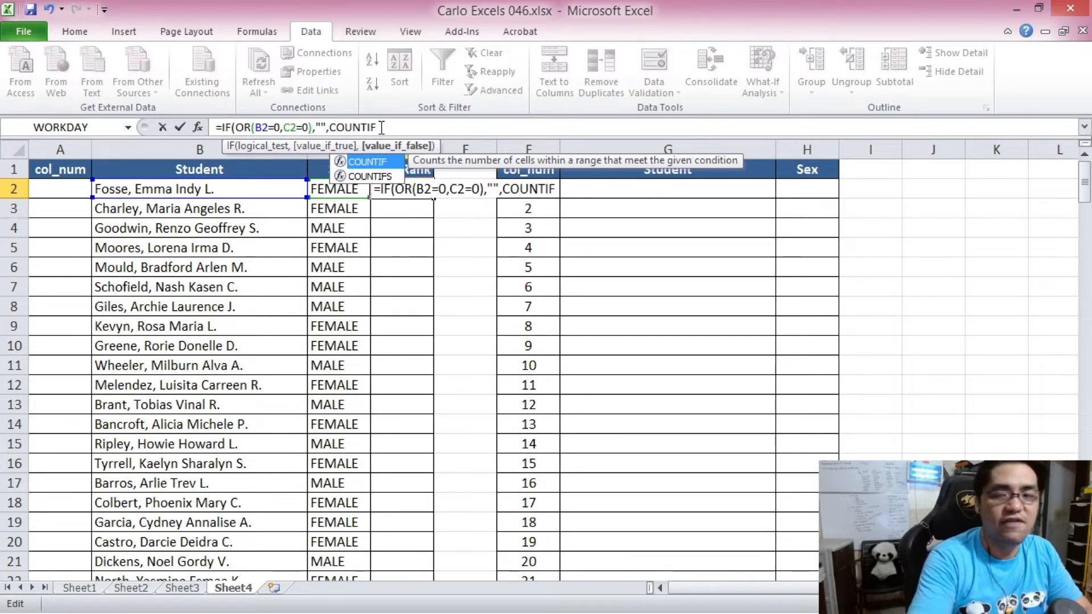
text(()
click(254, 191)
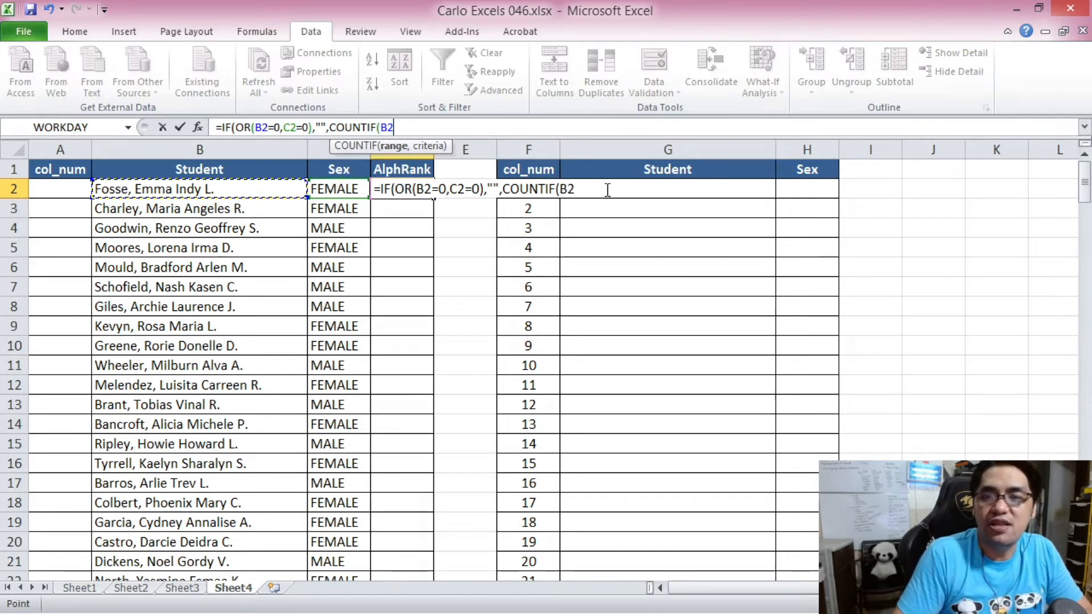
drag(1084, 185, 1085, 535)
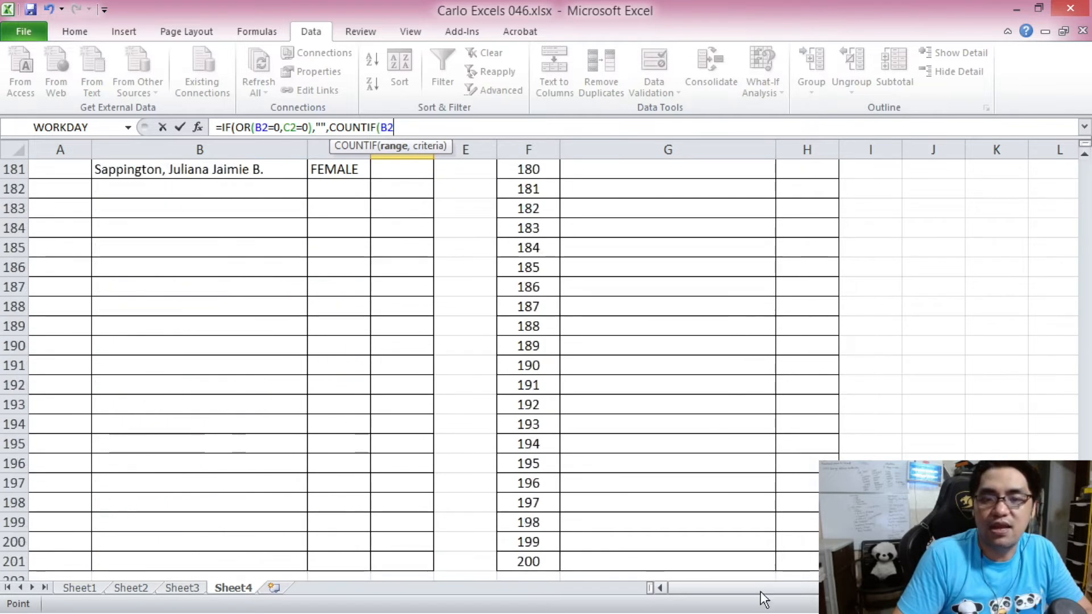
shift+click(169, 558)
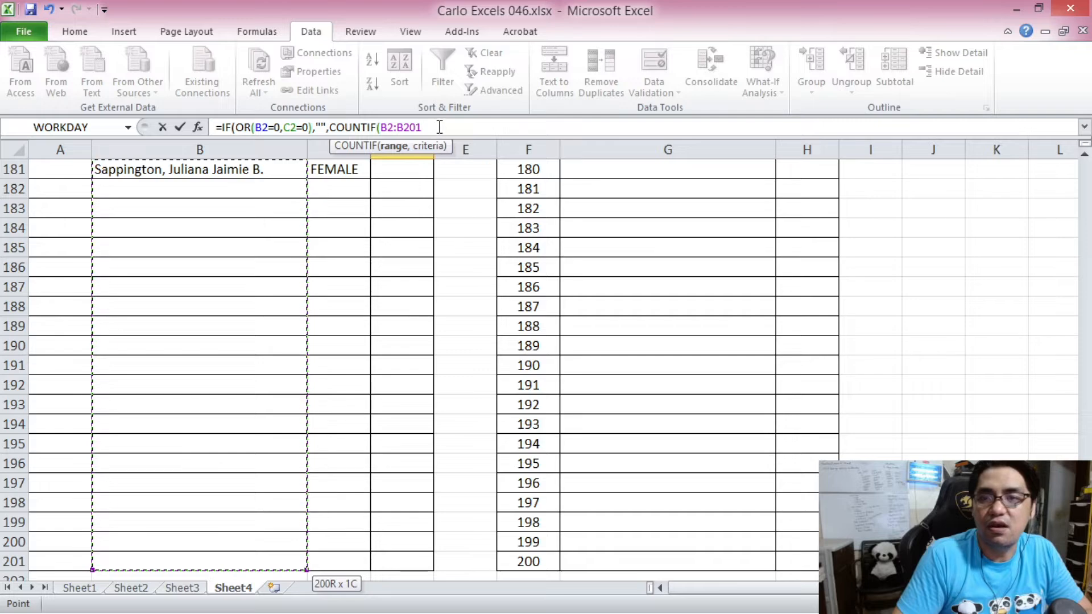
drag(1085, 532, 1085, 165)
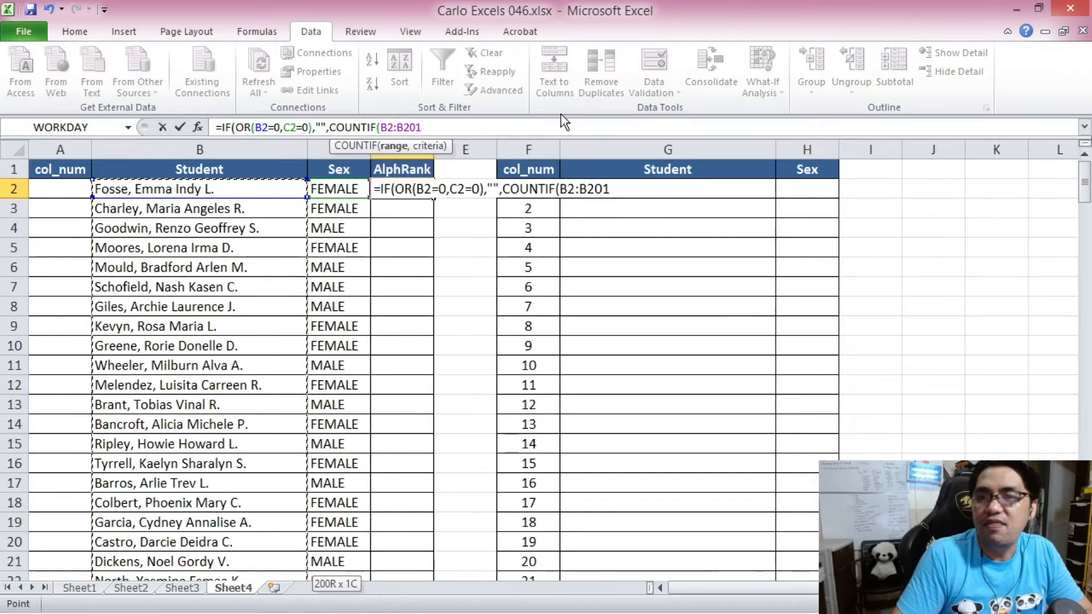
click(449, 131)
text(,)
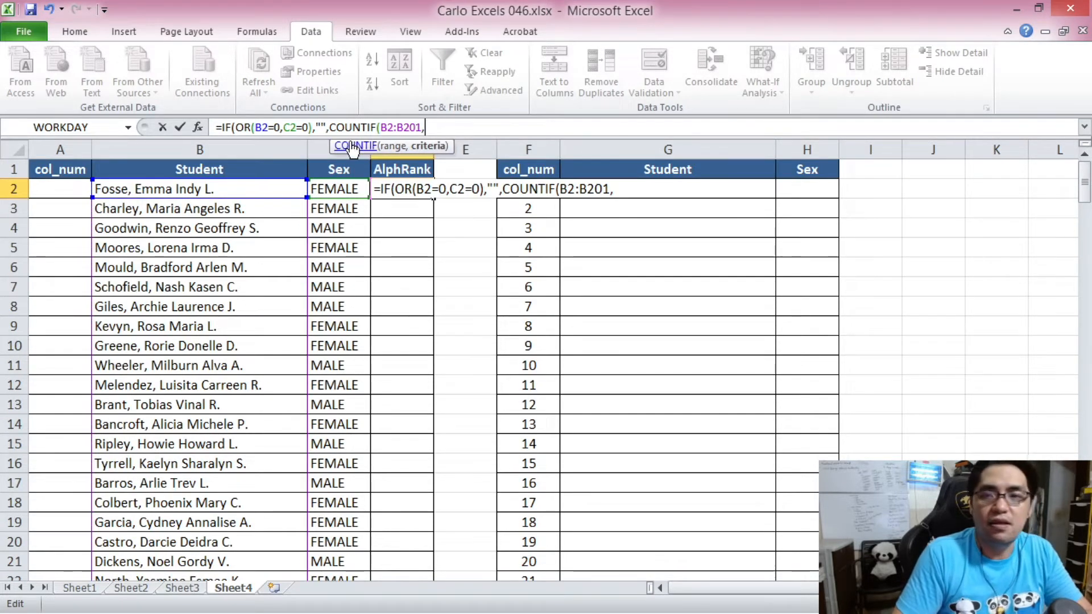
click(391, 128)
key(F4)
Complete the COUNTIF with the criteria "<="&B2 and close its parenthesis.
click(463, 131)
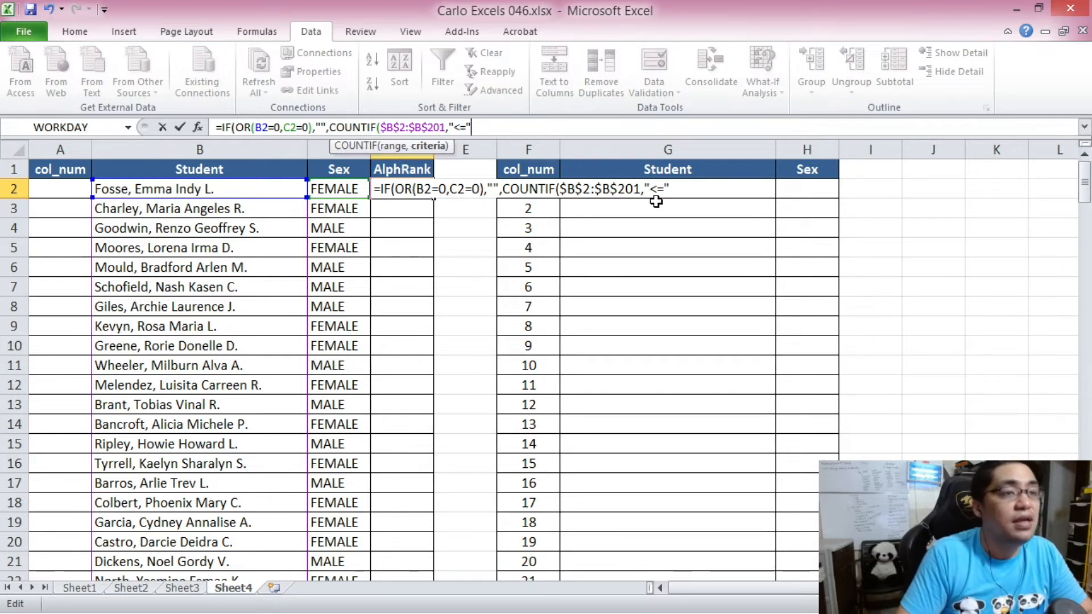
text(&)
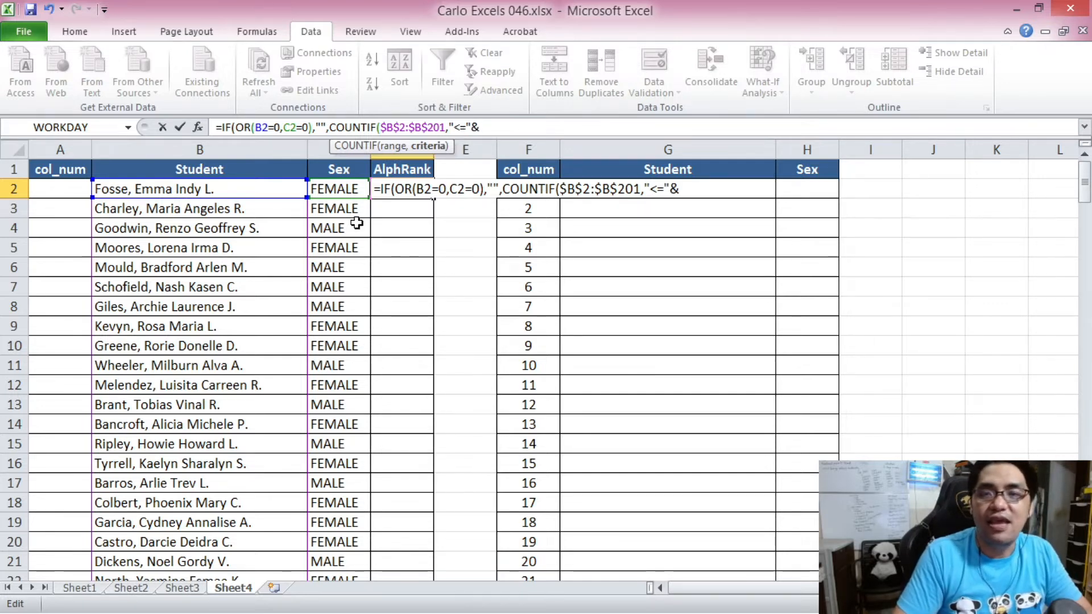
click(222, 192)
text())
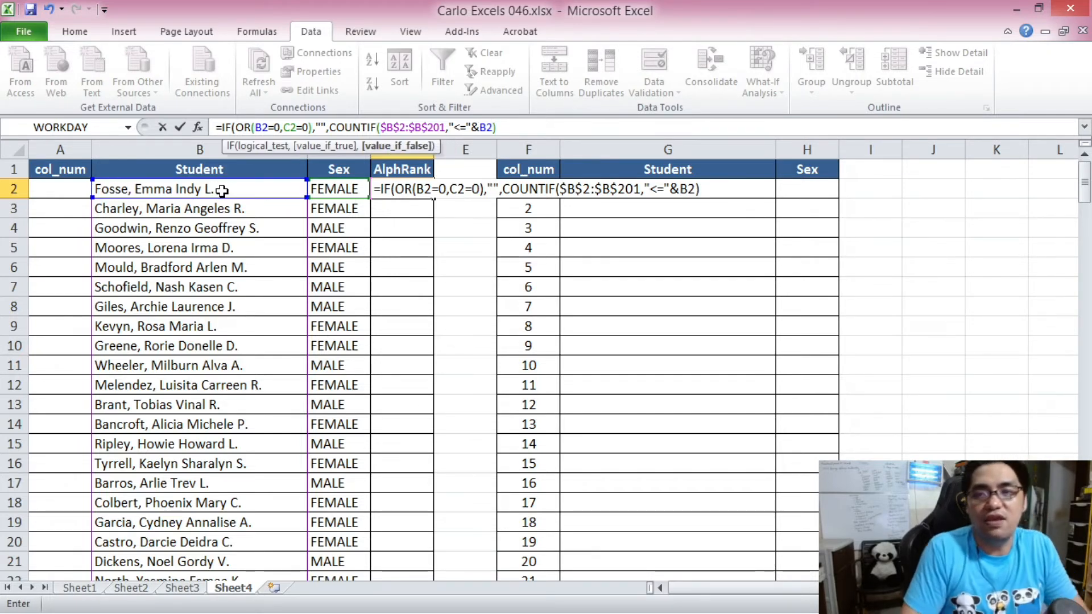
mouse_move(510, 126)
mouse_down()
mouse_move(331, 127)
mouse_move(509, 127)
mouse_up()
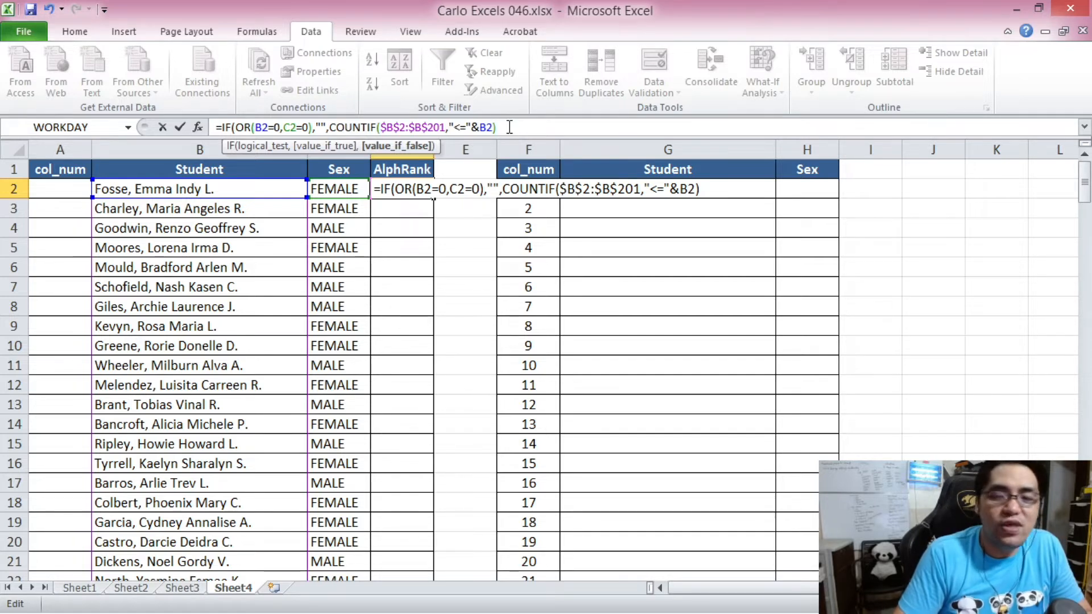
Add a nested IF to the COUNTIF in D2's formula, with the logical test C2="FEMALE".
text(+)
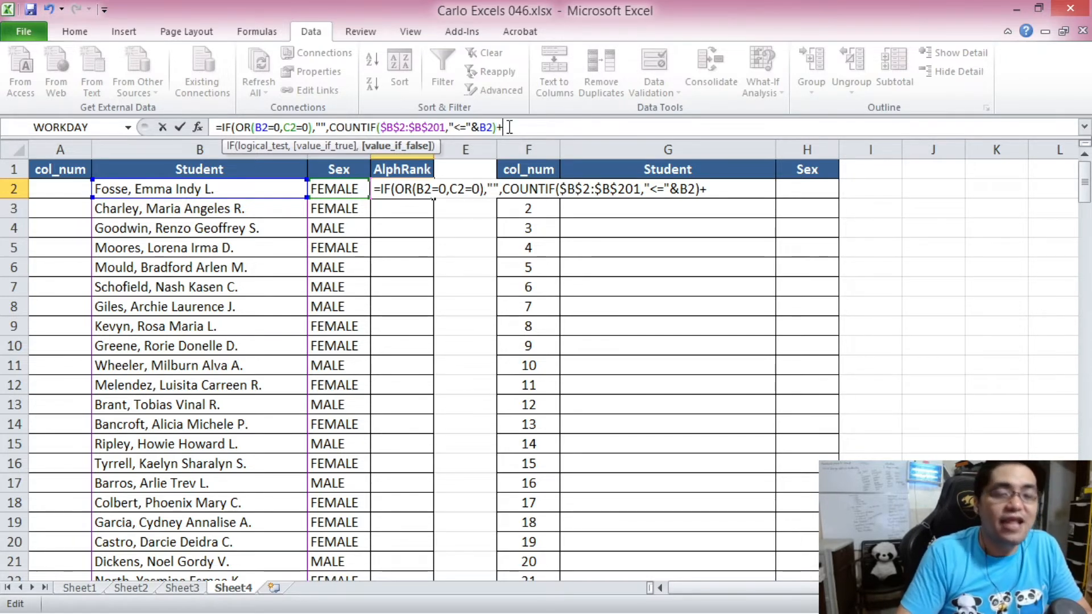
text(IF()
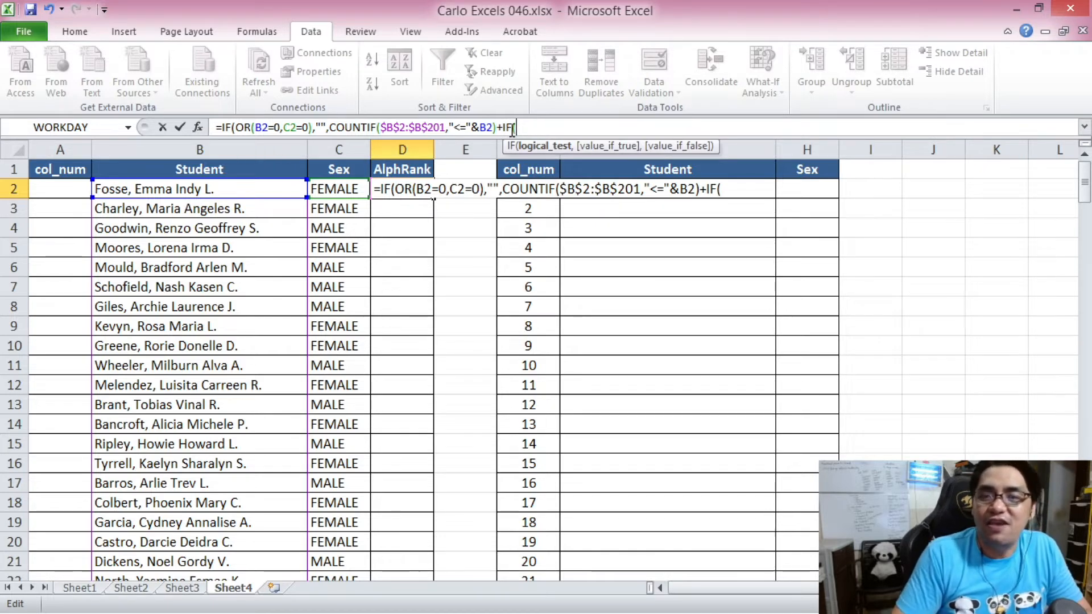
click(347, 191)
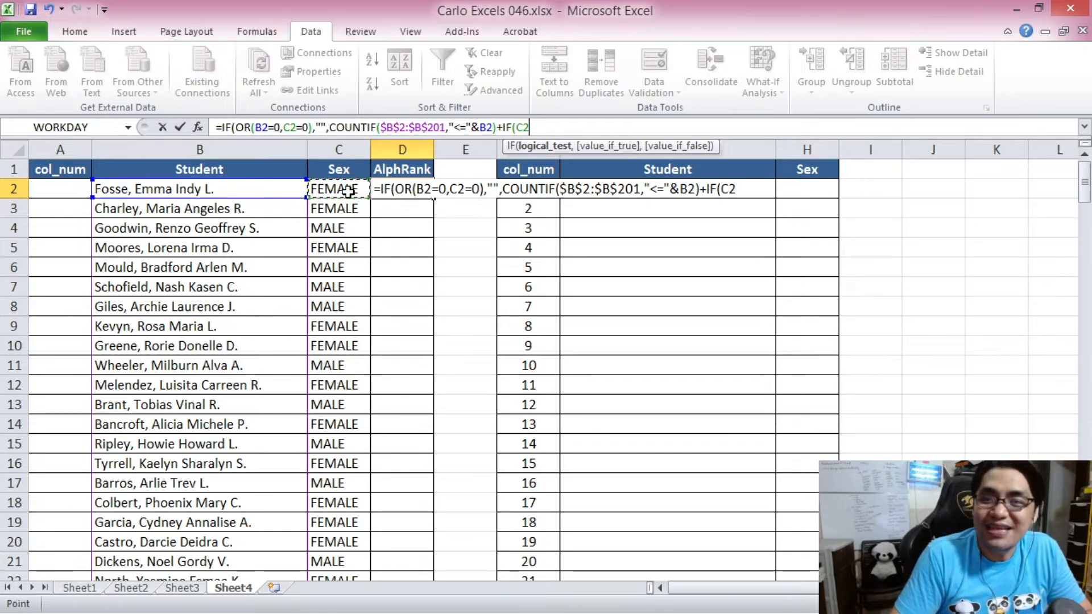
text(="FEMALE)
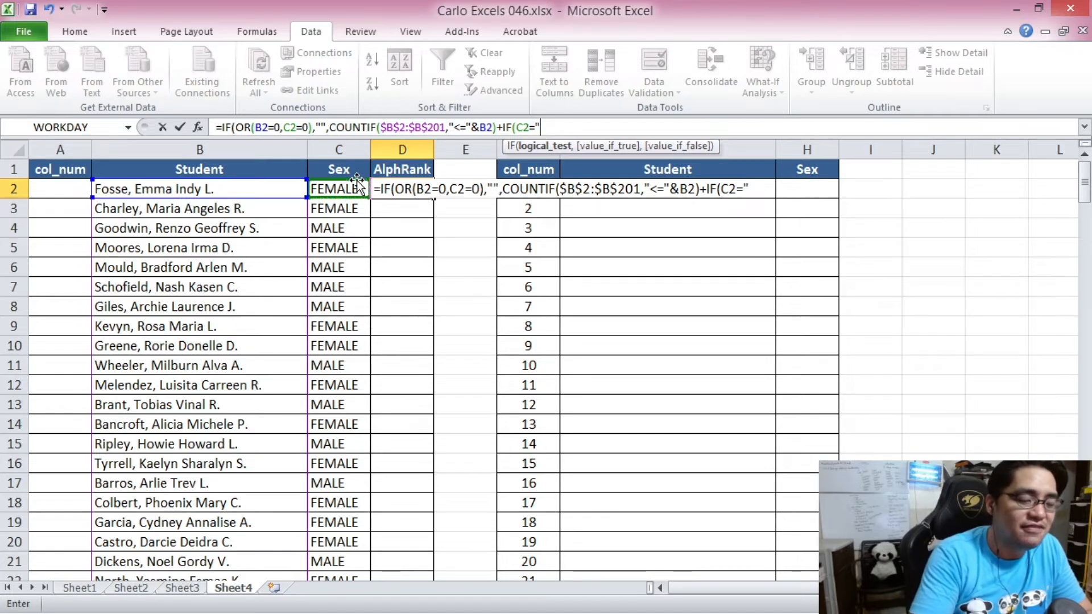
text(")
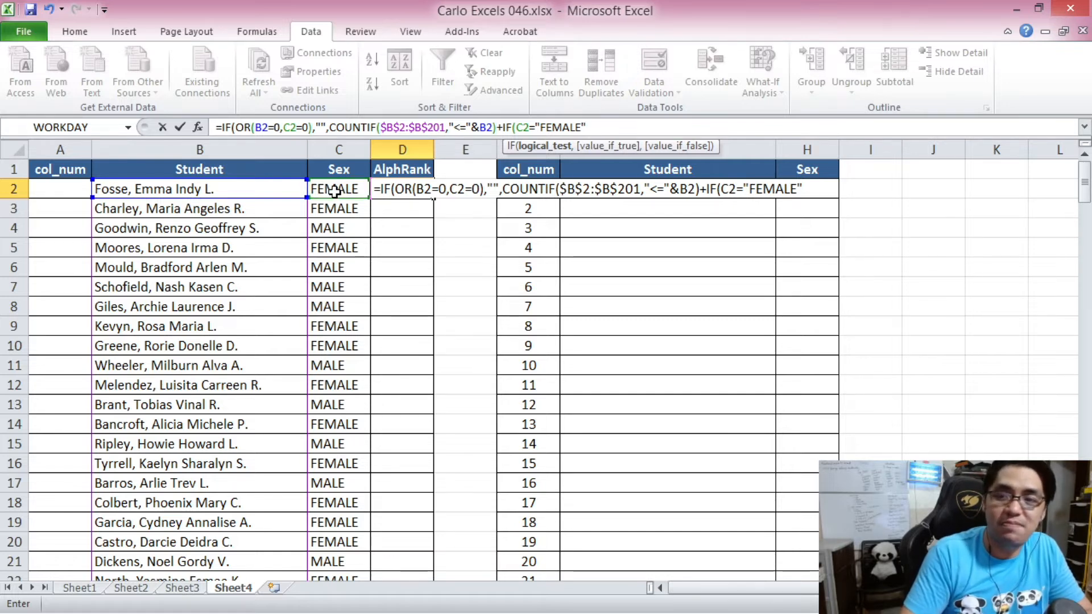
text(,)
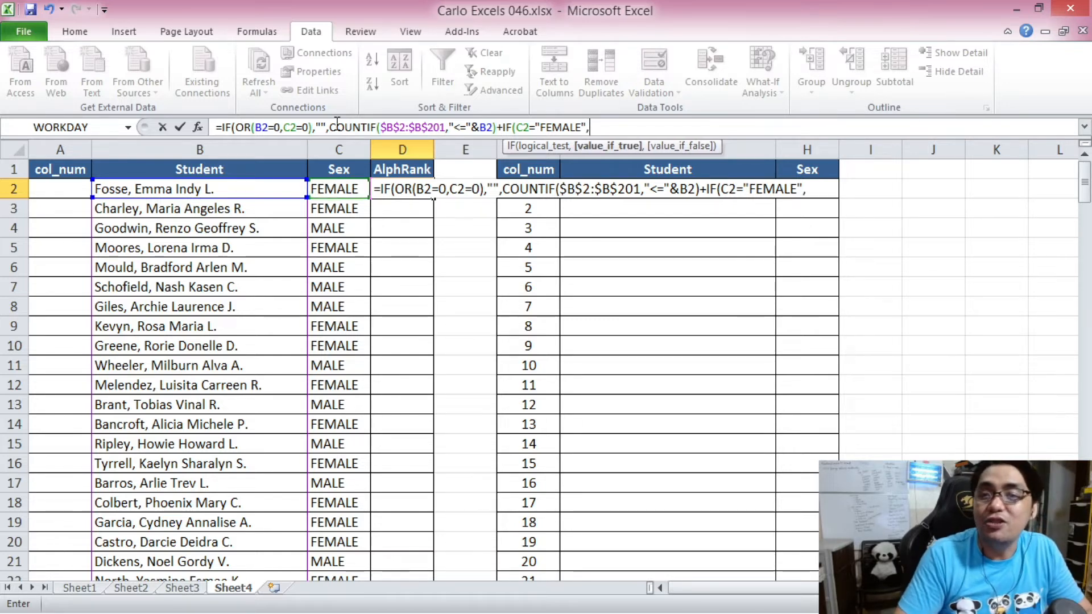
Give the nested IF the values 1000 if true and 0 if false, and enter the completed D2 formula.
text(1000,)
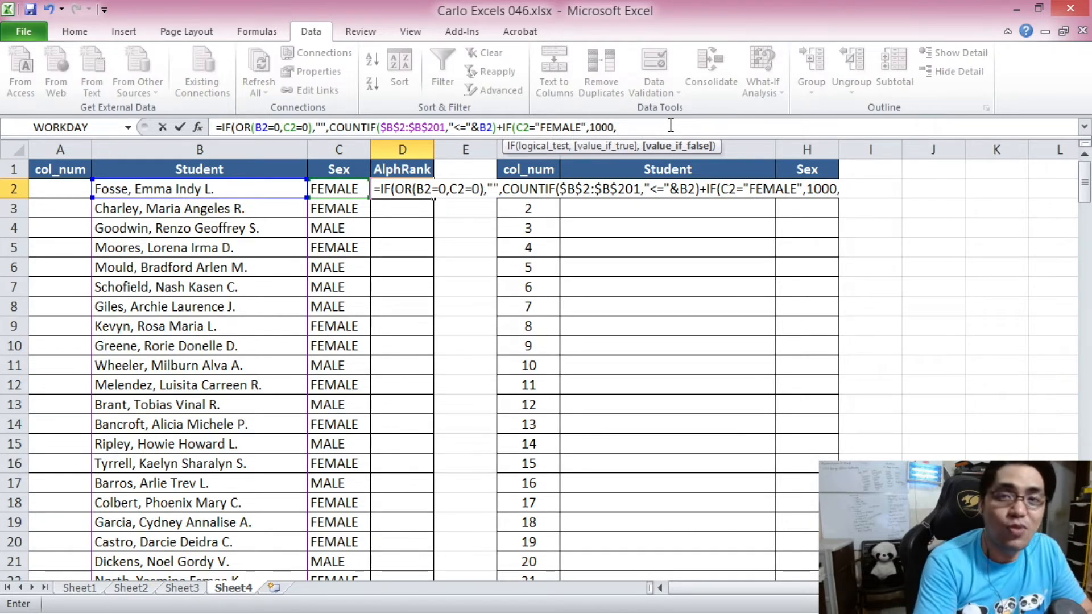
text(0)))
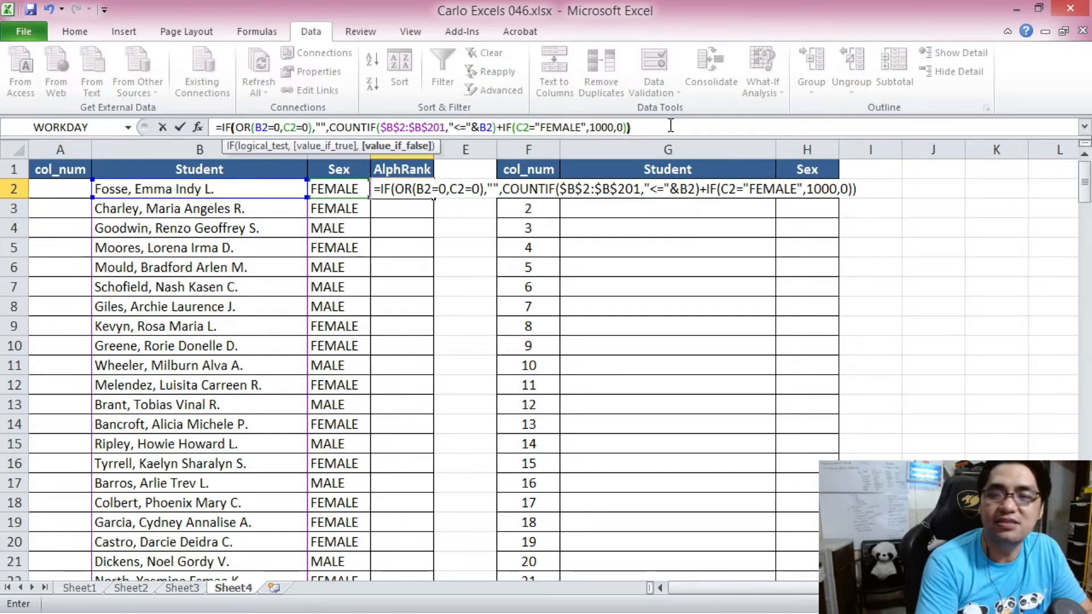
key(Return)
key(Up)
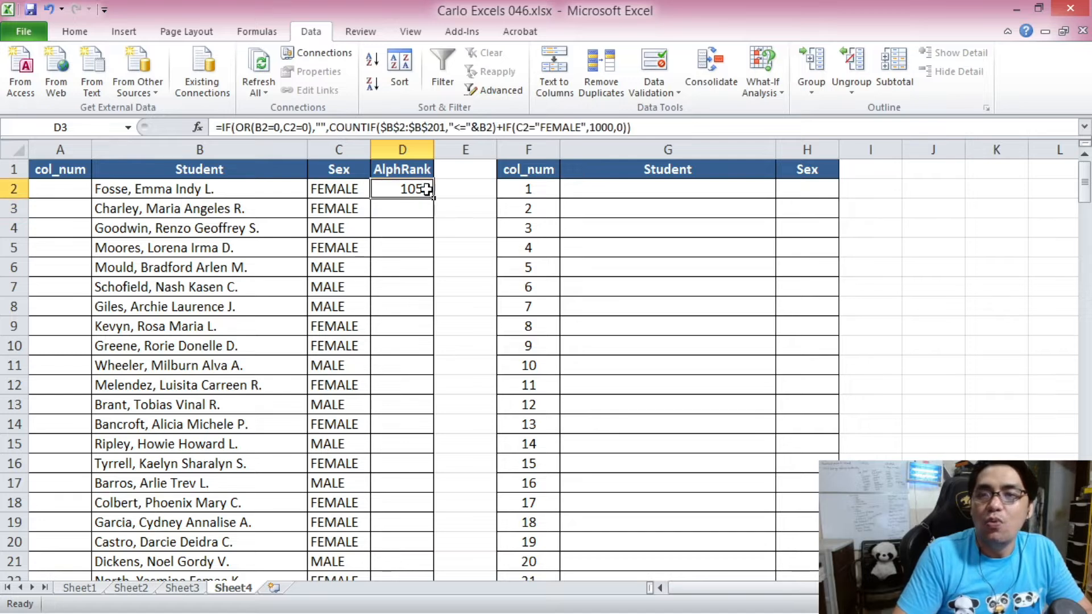
Center the content of cell D2 horizontally.
click(83, 34)
click(341, 85)
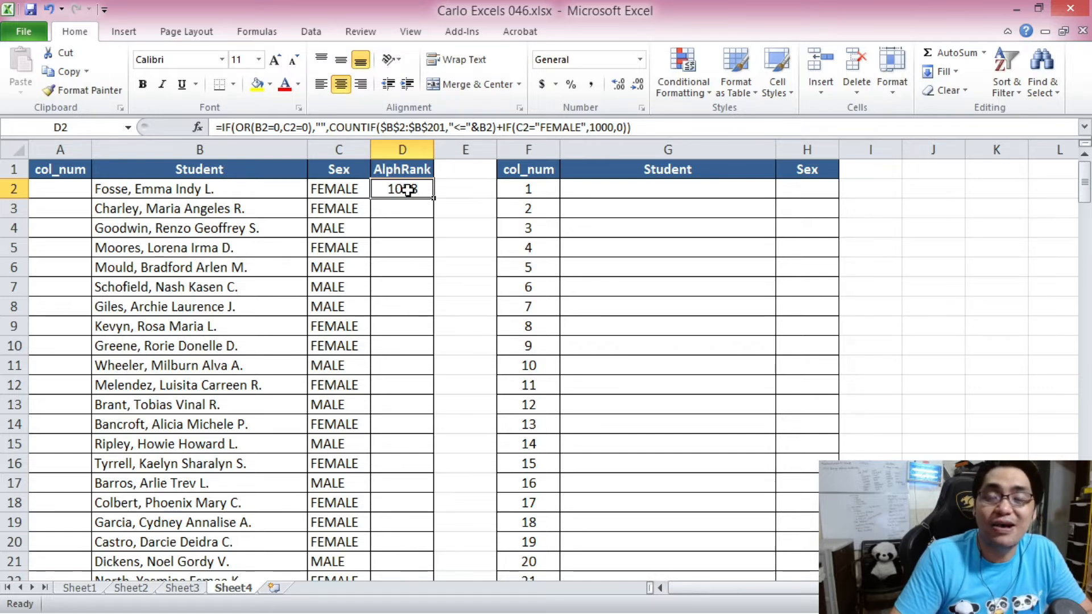
Copy the D2 AlphRank formula into cells D3 and D4.
key(ctrl+c)
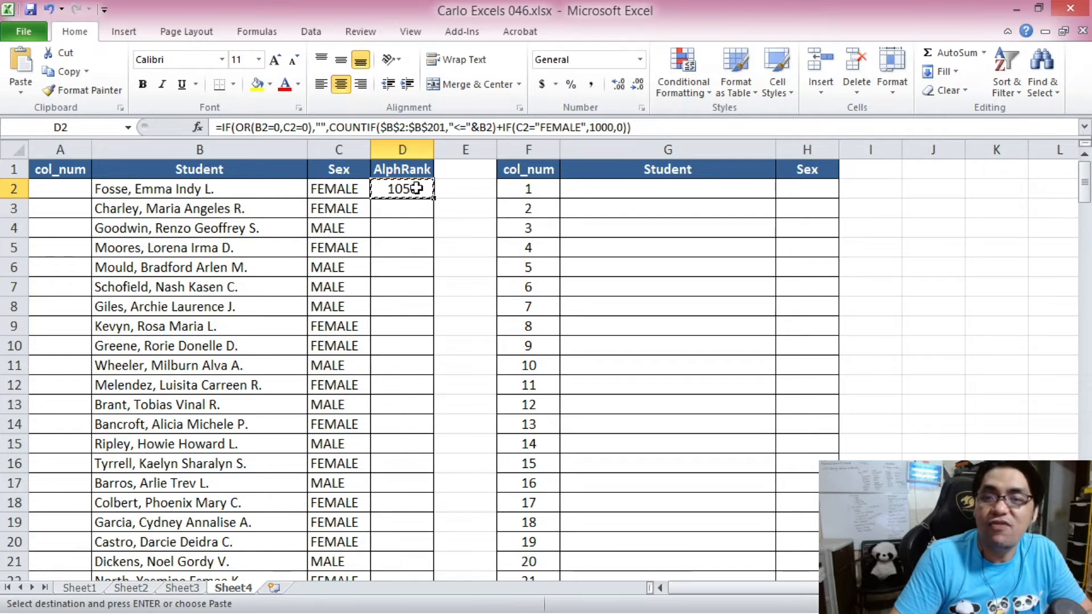
click(414, 212)
key(ctrl+v)
click(410, 231)
key(ctrl+v)
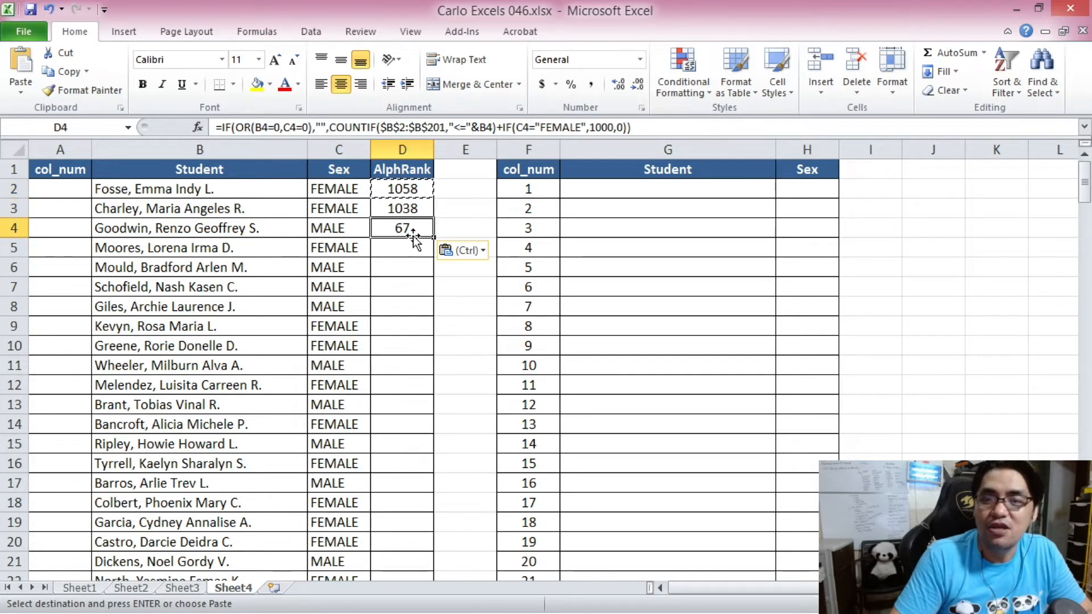
click(407, 208)
drag(405, 189, 413, 204)
click(409, 195)
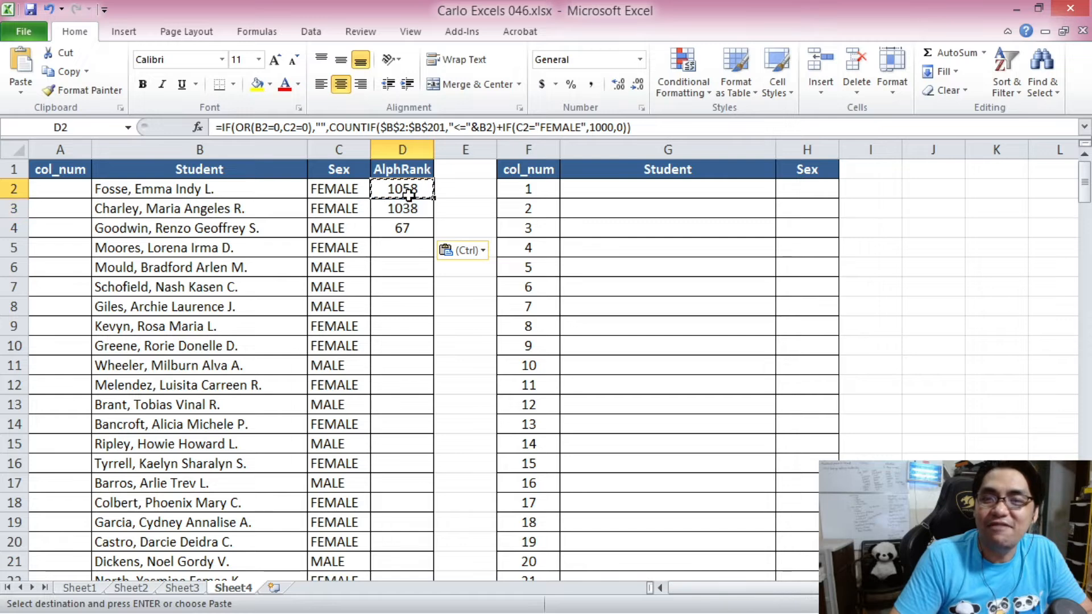
Copy the D3 AlphRank formula into each cell from D5 to D11, one at a time.
click(414, 209)
key(ctrl+c)
click(411, 227)
click(410, 249)
key(ctrl+v)
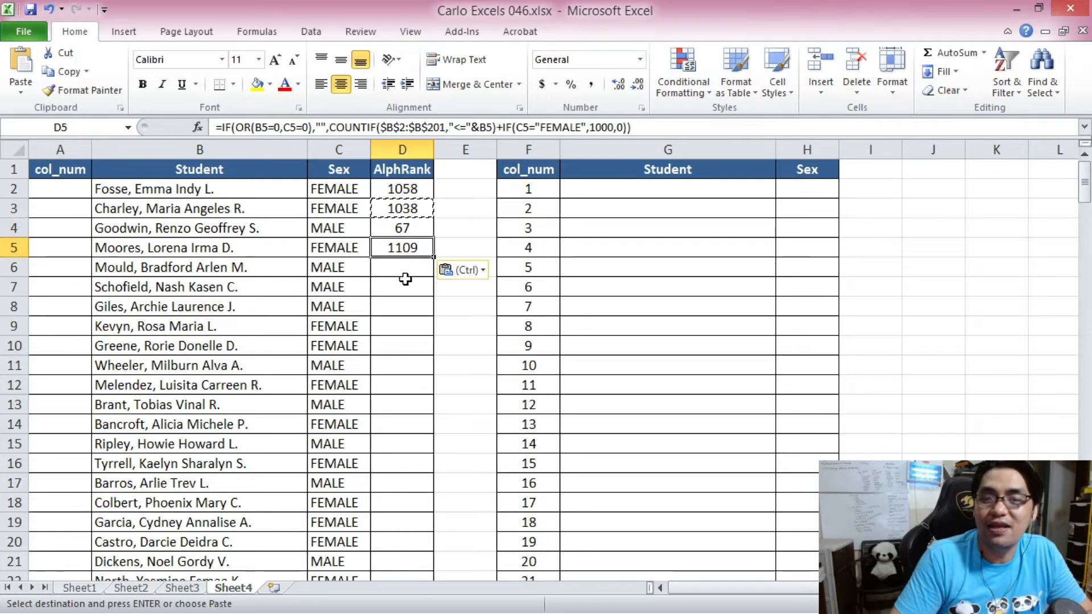
click(405, 269)
key(ctrl+v)
click(405, 287)
key(ctrl+v)
click(406, 307)
key(ctrl+v)
click(400, 327)
key(ctrl+v)
click(401, 346)
key(ctrl+v)
click(402, 365)
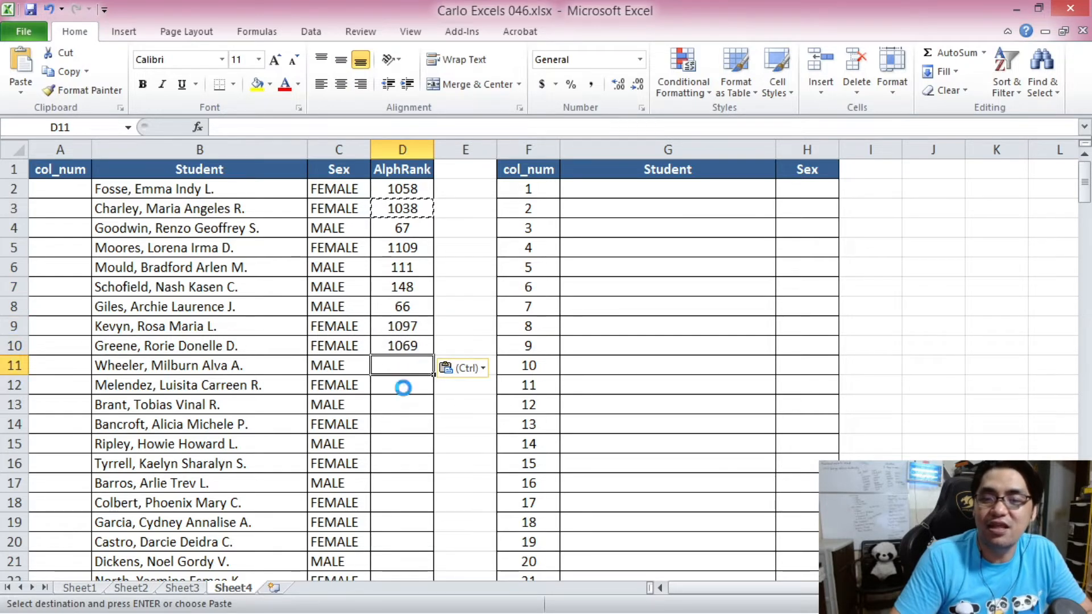
key(ctrl+v)
click(403, 387)
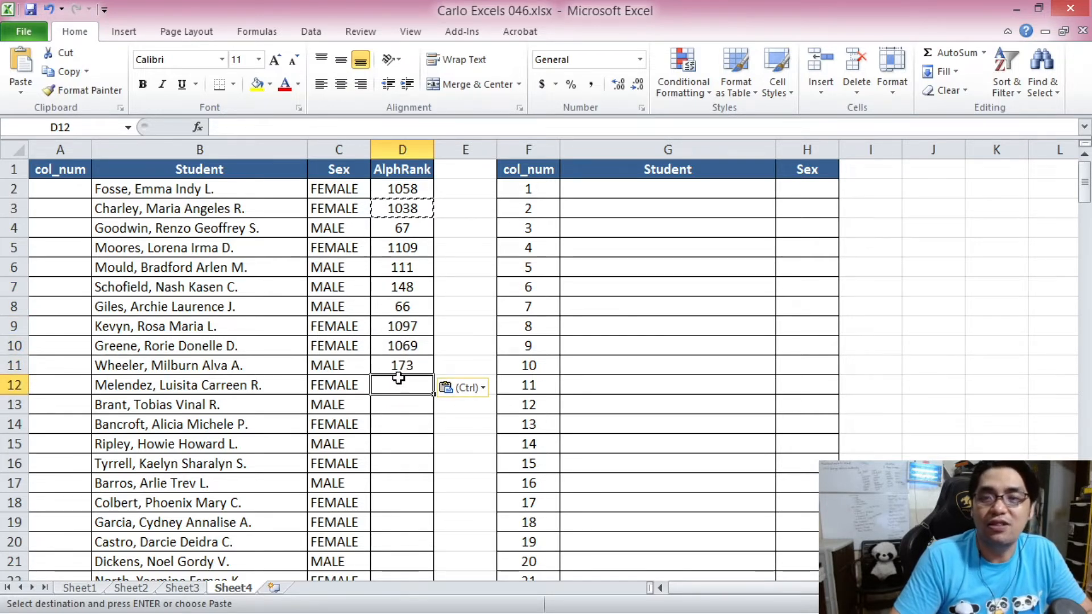
Copy the D2 formula over the whole AlphRank range D2:D201.
click(391, 191)
key(ctrl+c)
drag(1079, 189, 1079, 198)
shift+click(408, 555)
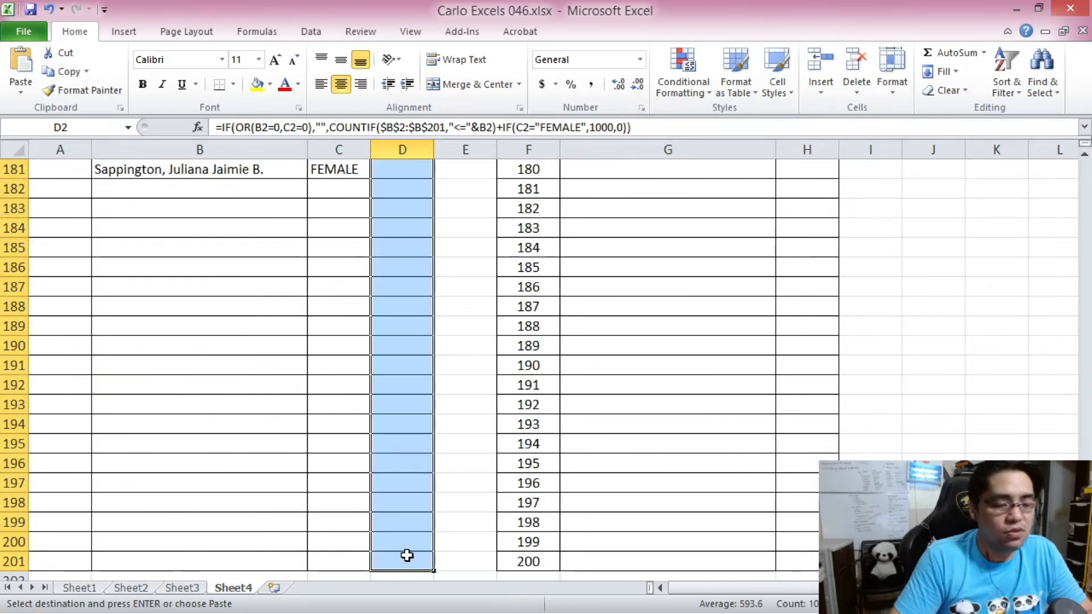
key(ctrl+v)
scroll(398, 401, down, 2)
scroll(397, 370, up, 2)
key(Up)
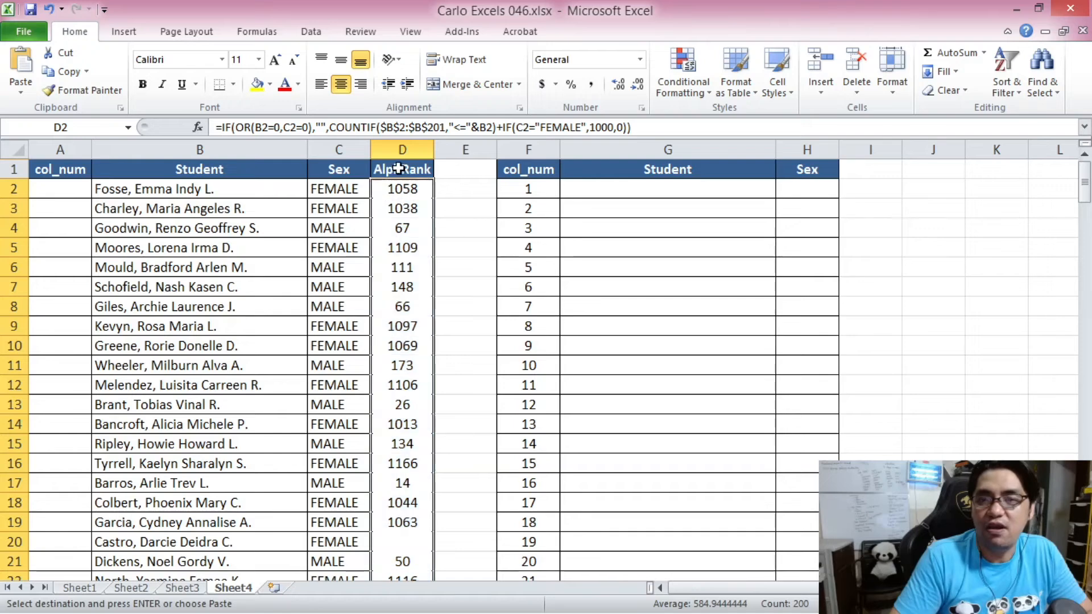
Start an IF formula in A2 with the logical test D2="" and empty text ("") as its value if true.
click(45, 188)
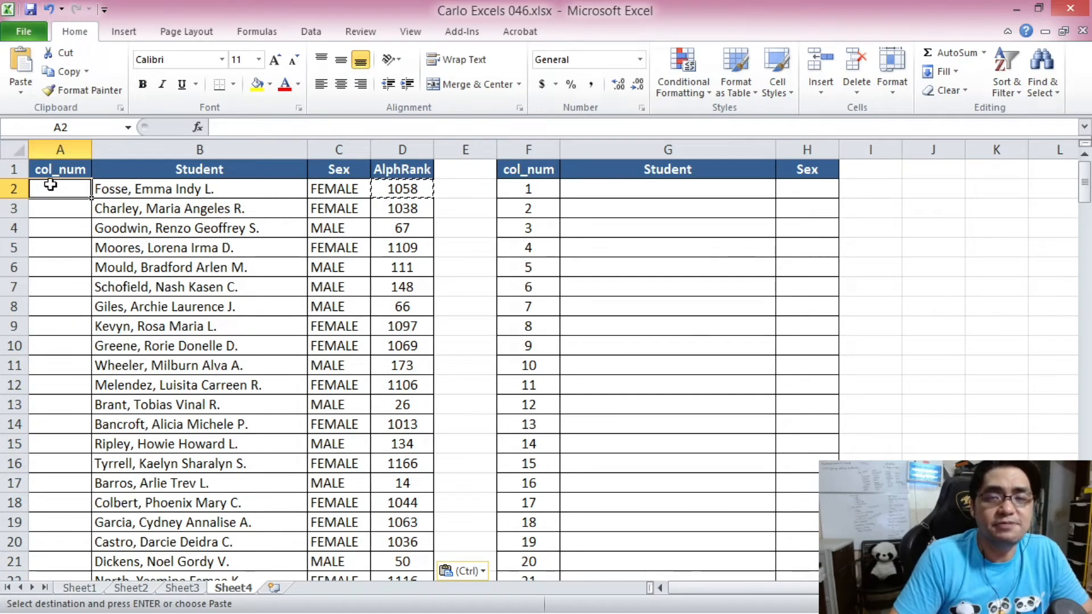
drag(70, 184, 68, 443)
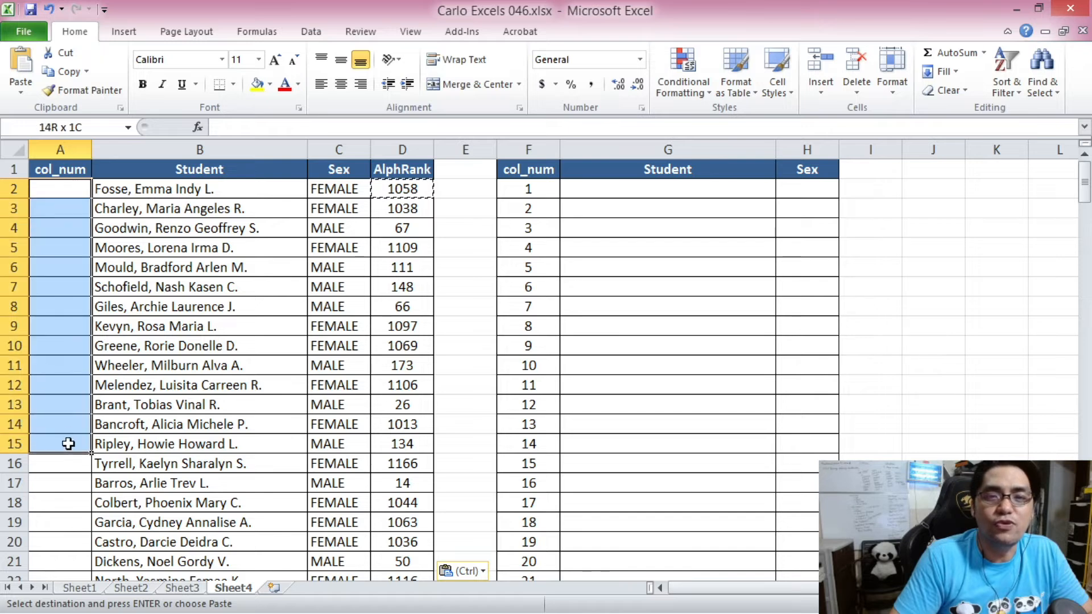
click(52, 192)
text(=)
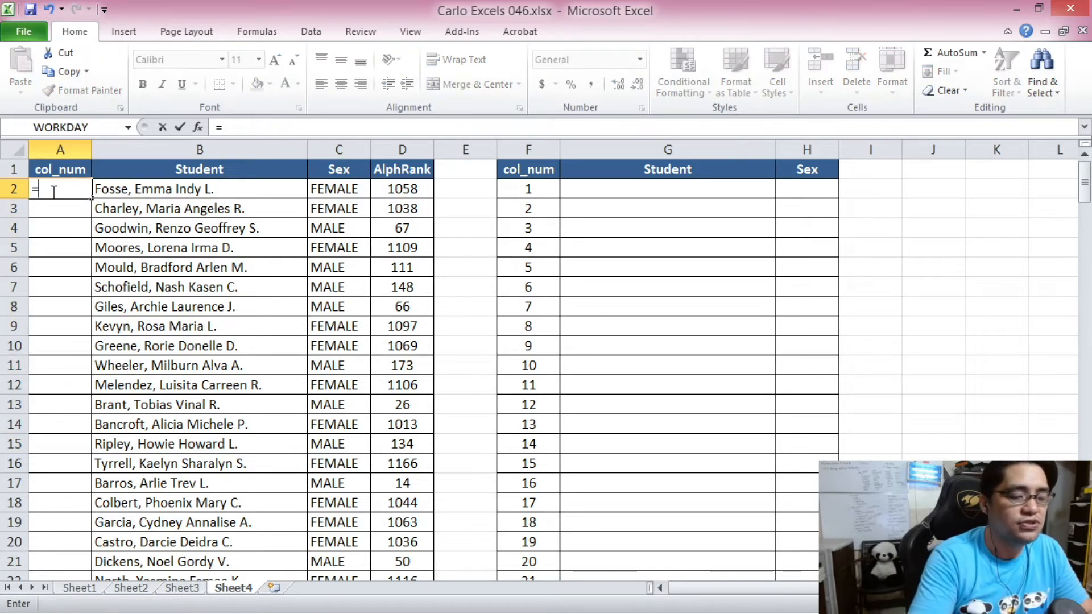
text(IF()
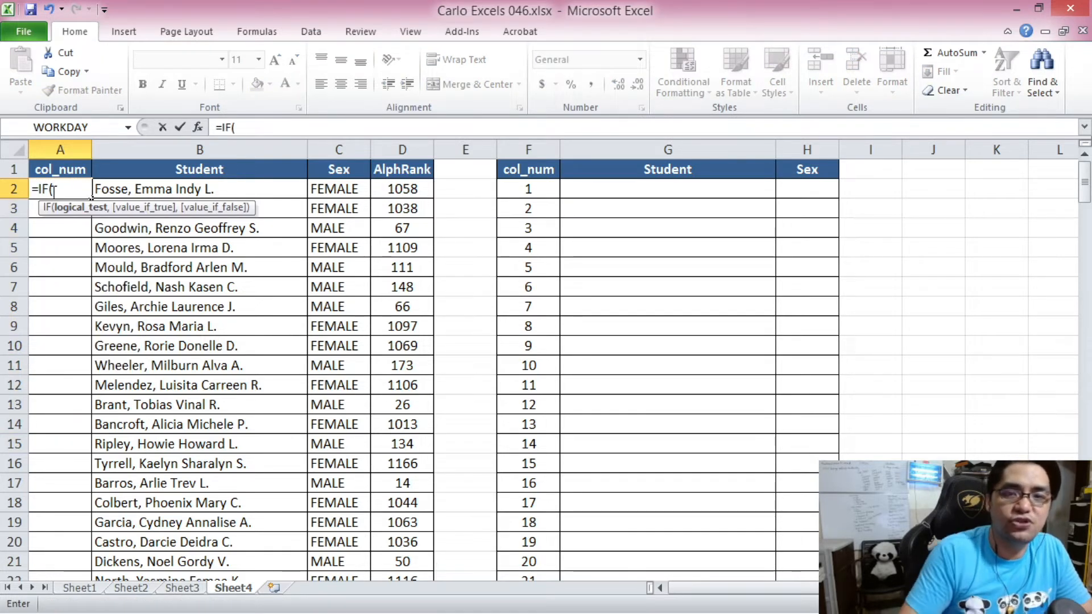
click(387, 192)
text(="",)
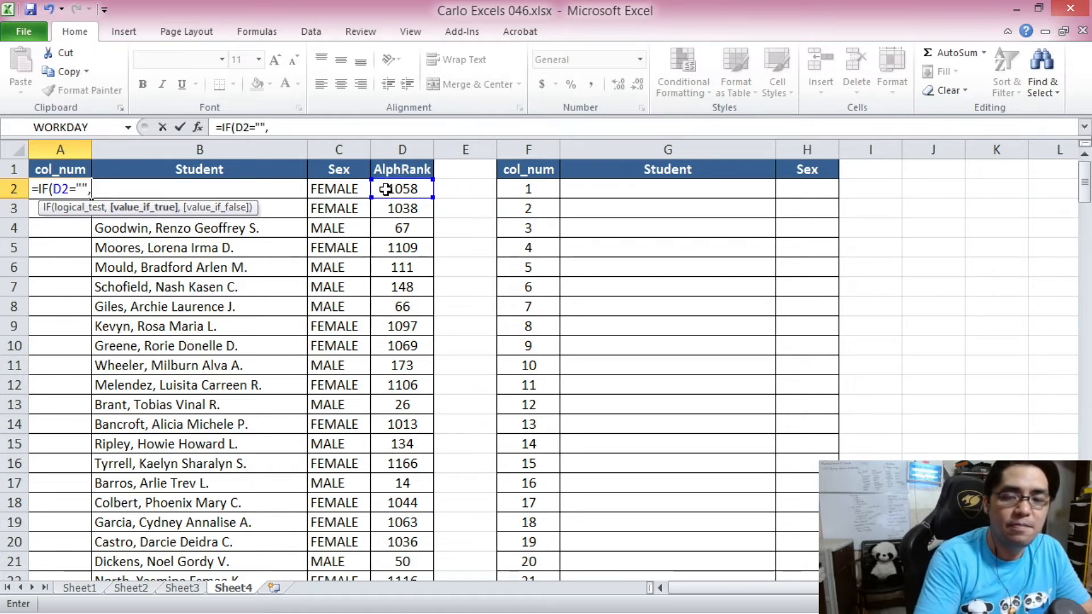
text("")
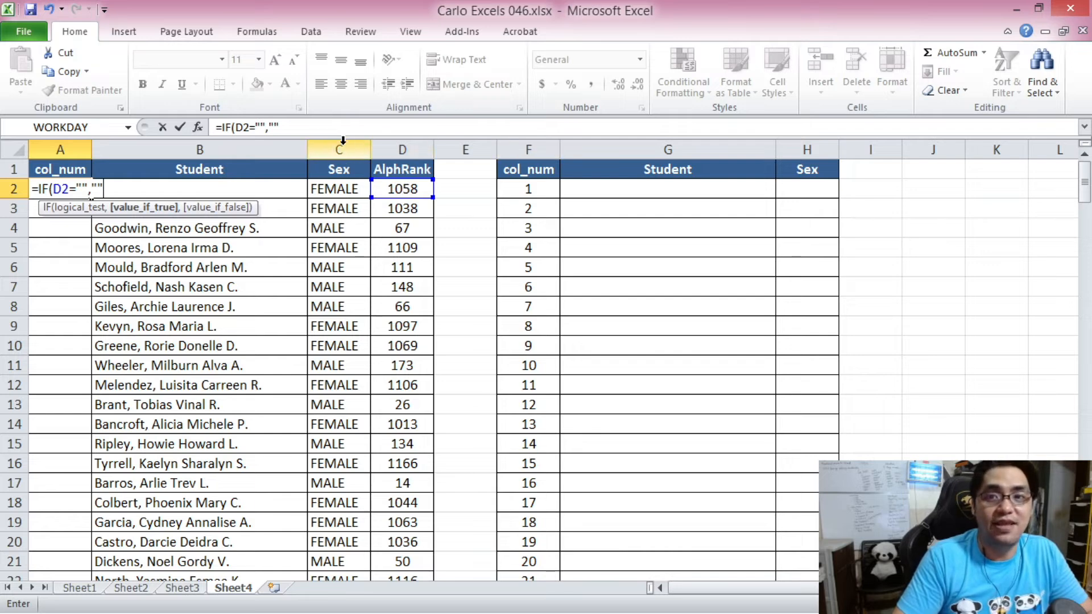
click(315, 130)
text(,)
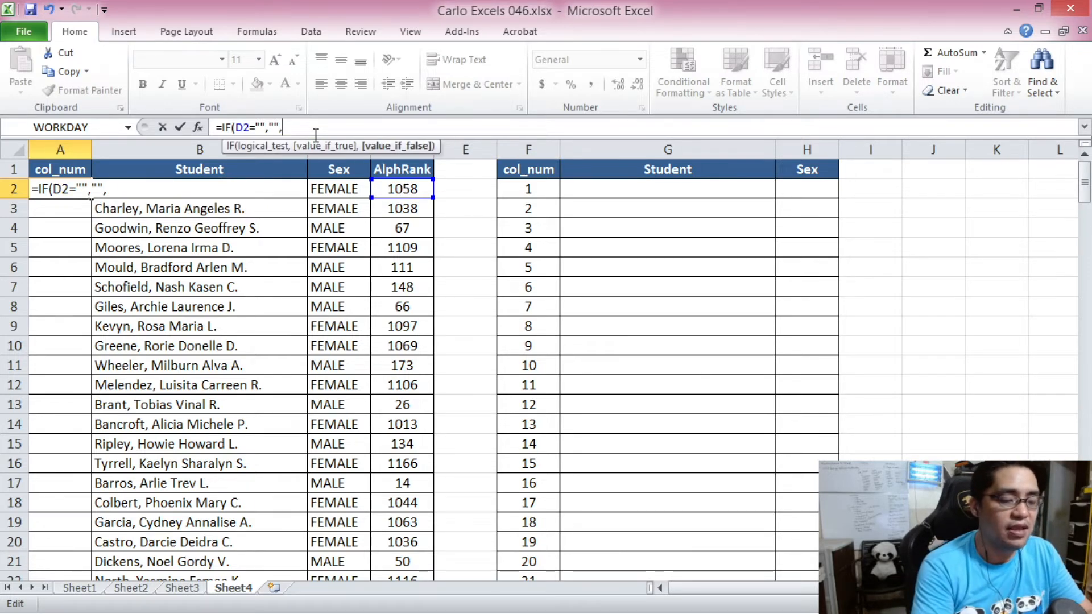
Add a RANK of D2 within D2:D201 in ascending order (1) as the IF's value if false, followed by a plus sign.
text(RANK()
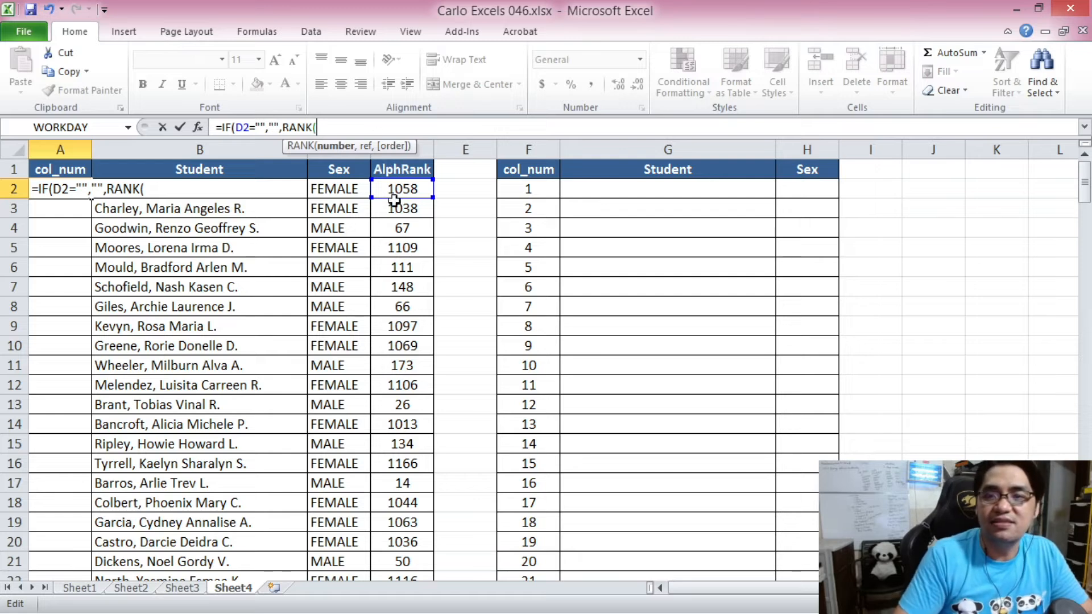
click(394, 196)
text(,)
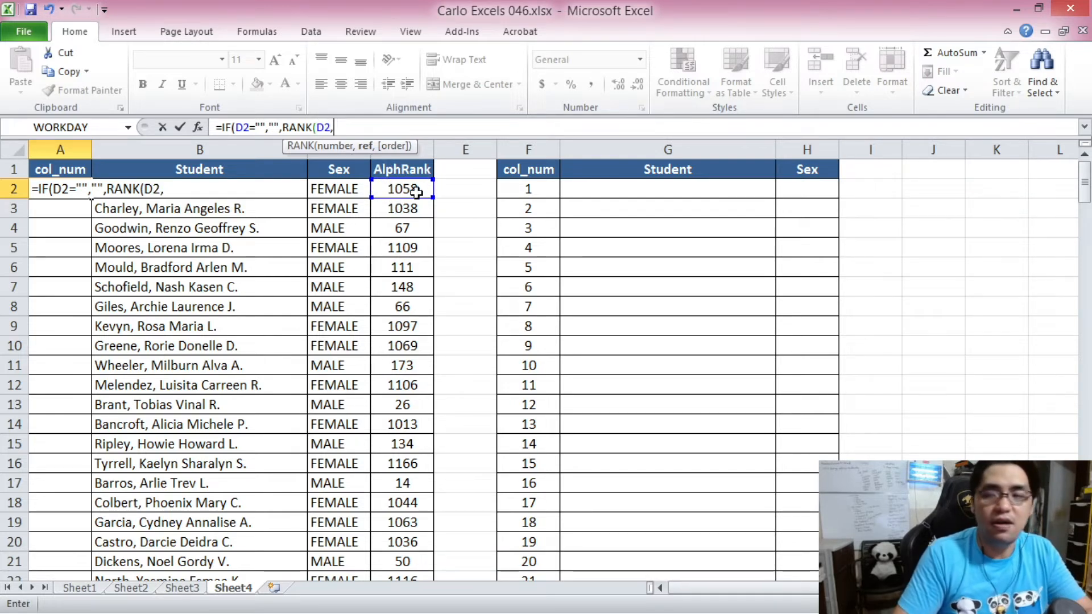
click(426, 189)
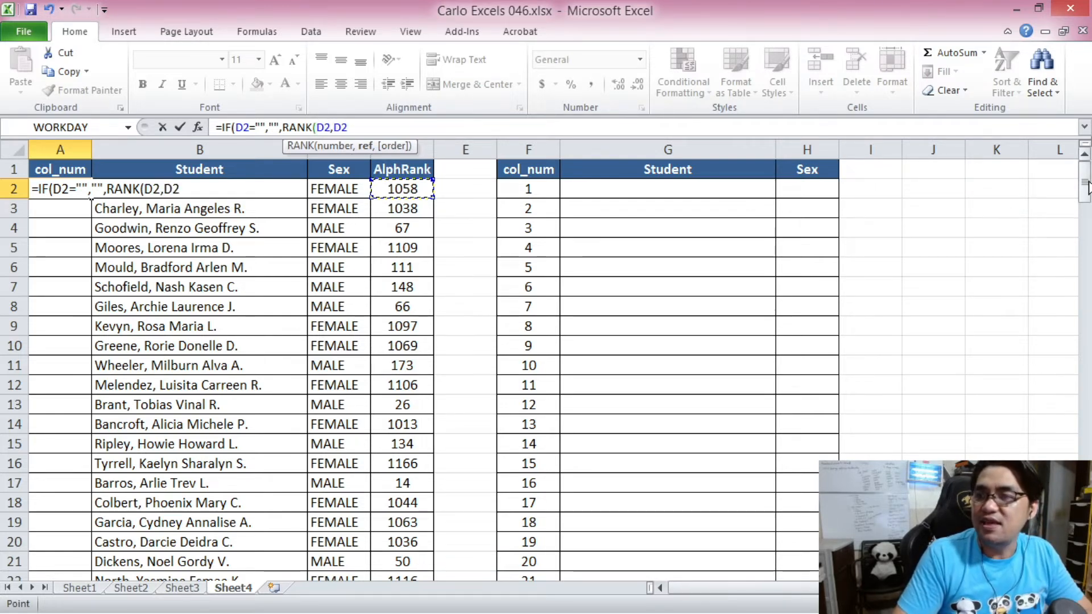
scroll(578, 398, down, 20)
shift+click(414, 557)
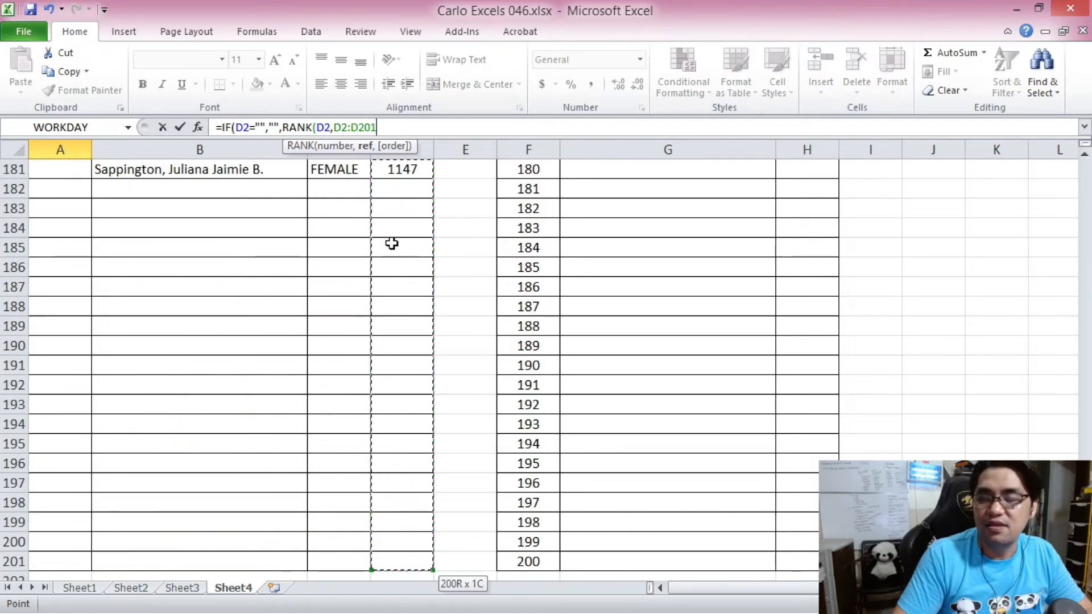
click(387, 126)
text(,)
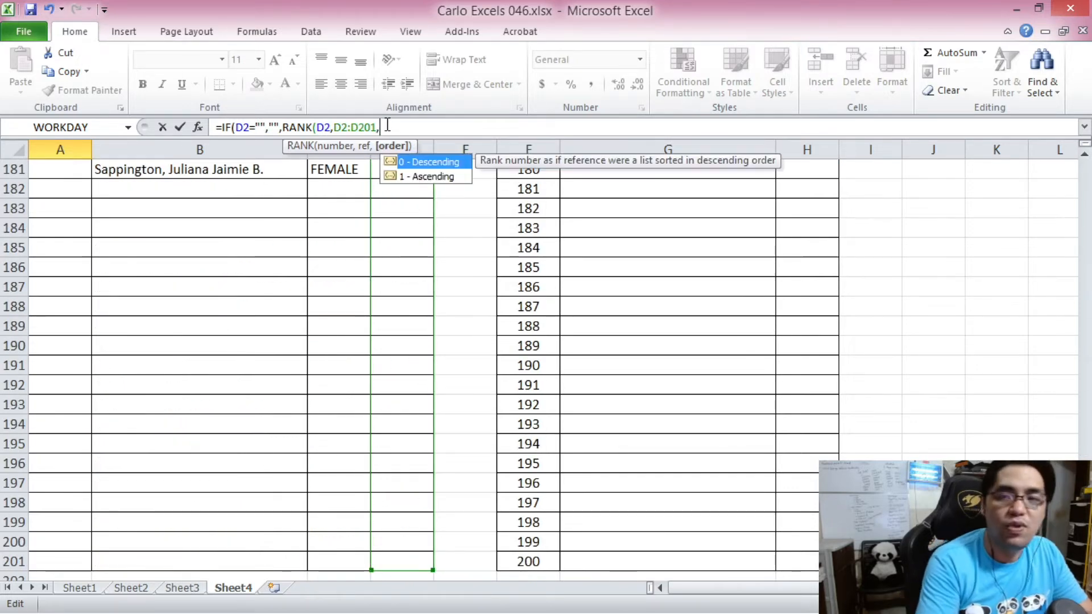
text(1)
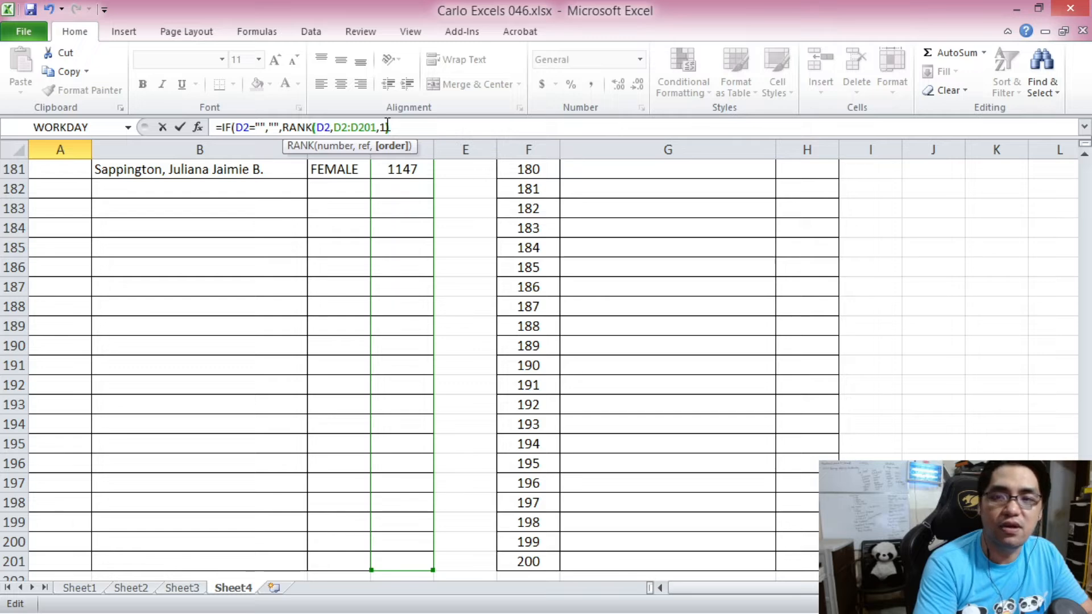
text()+)
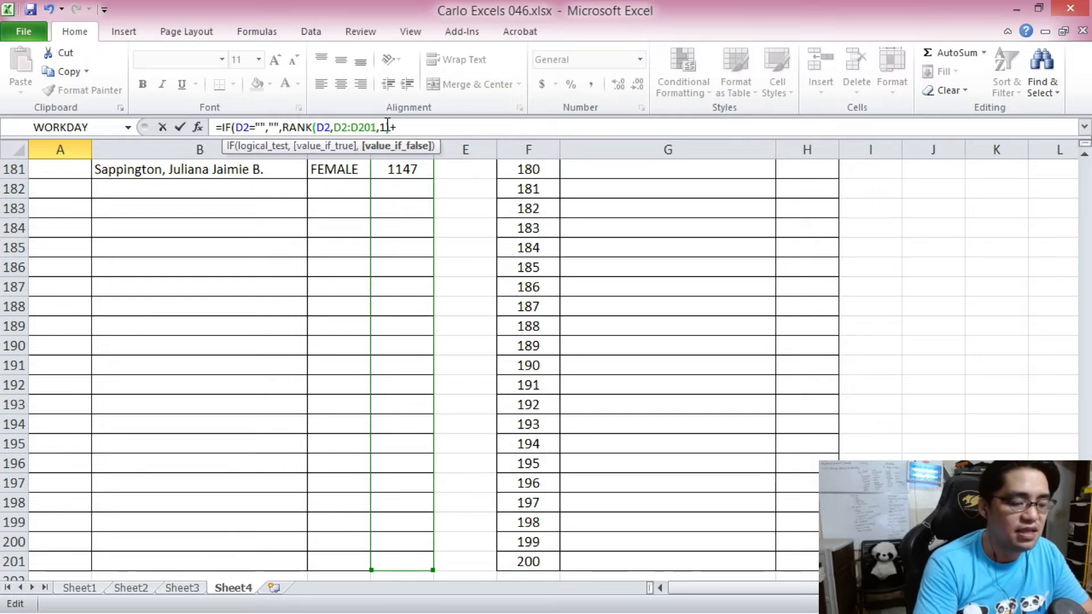
Append a COUNTIF function after the plus sign in the A2 formula.
text(CountIf)
key(BackSpace)
key(BackSpace)
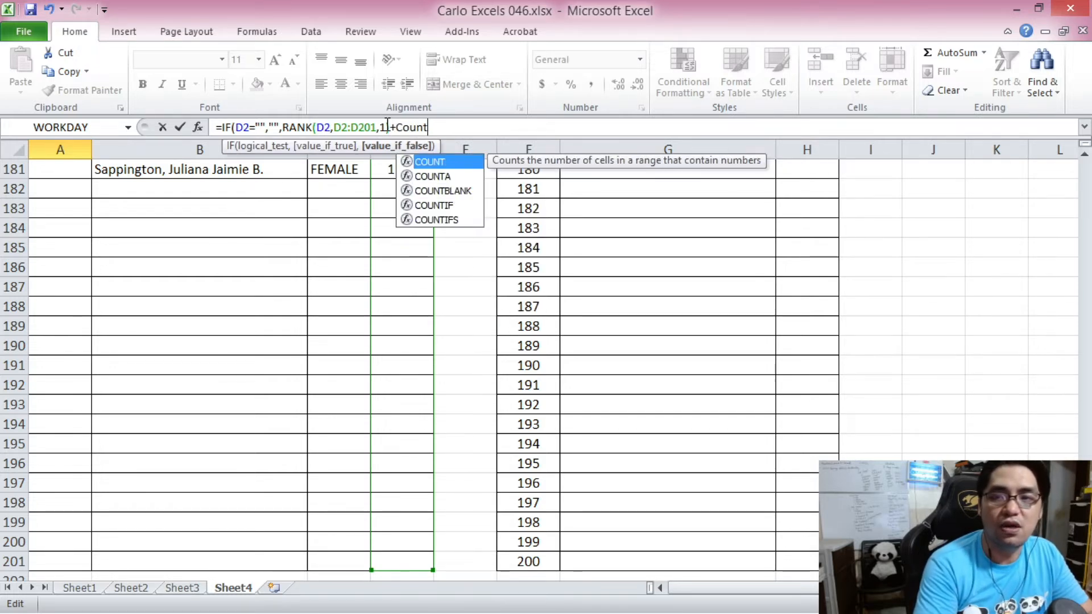
key(BackSpace)
key(BackSpace)
key(BackSpace)
key(BackSpace)
text(OUNT)
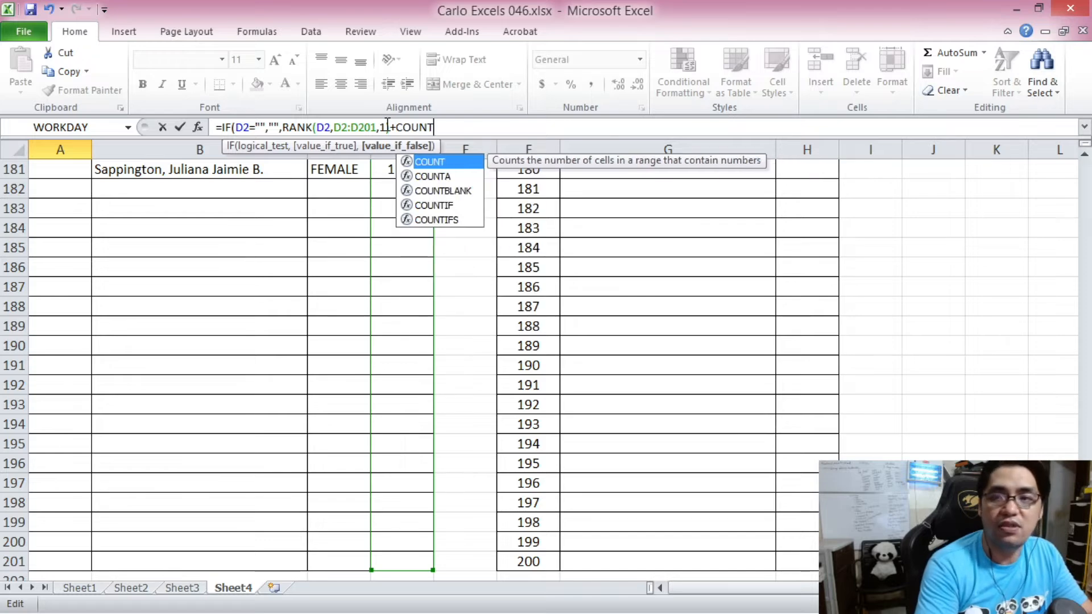
text(IF()
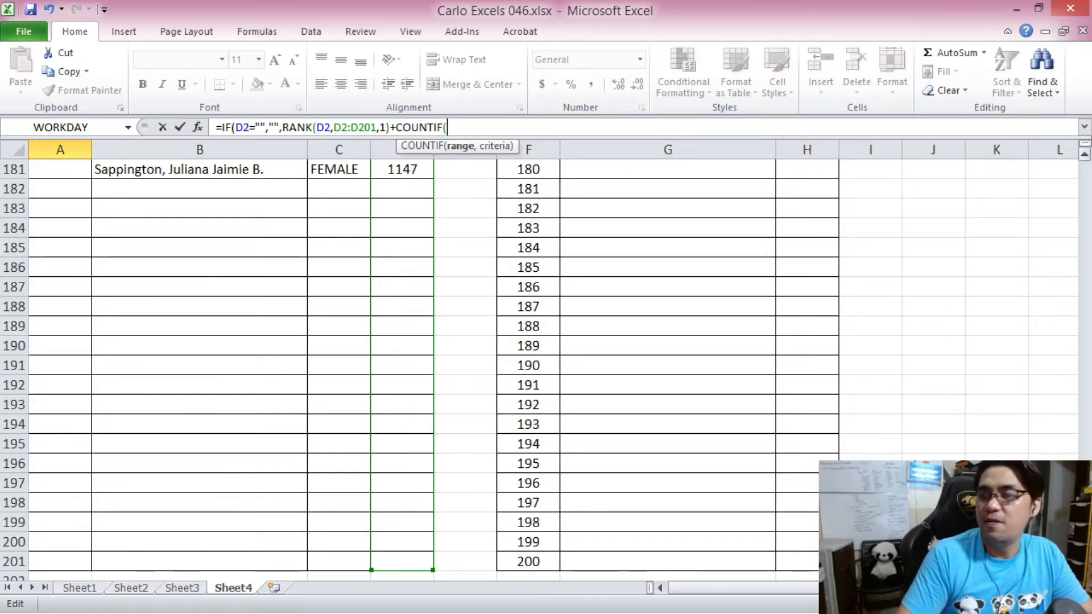
Give COUNTIF the range D2:D2 and criterion D2, subtract 1, and close the IF formula in A2.
scroll(398, 341, up, 20)
click(394, 188)
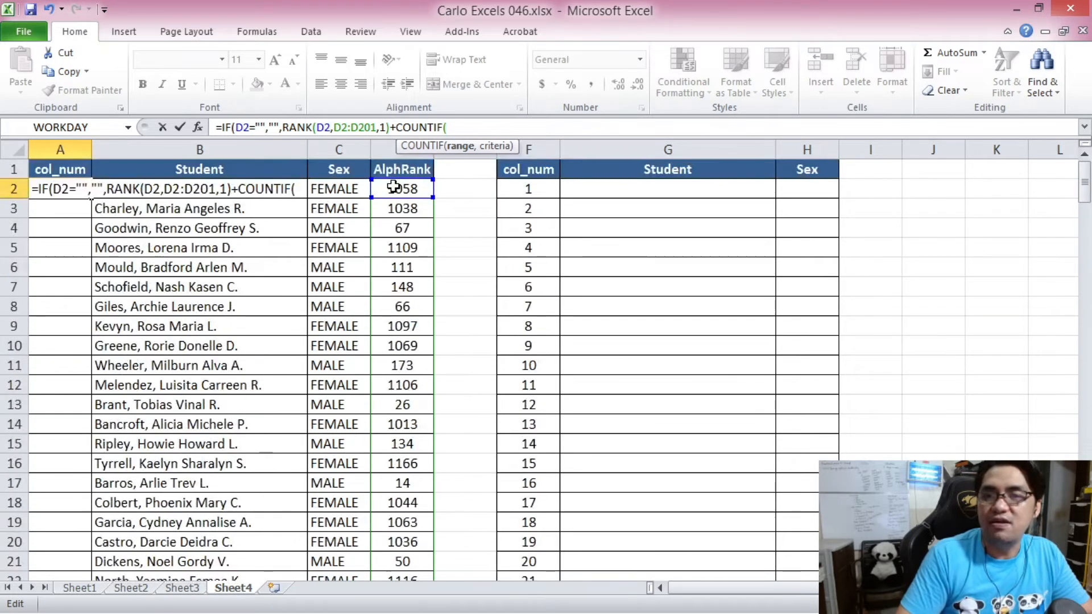
key(F8)
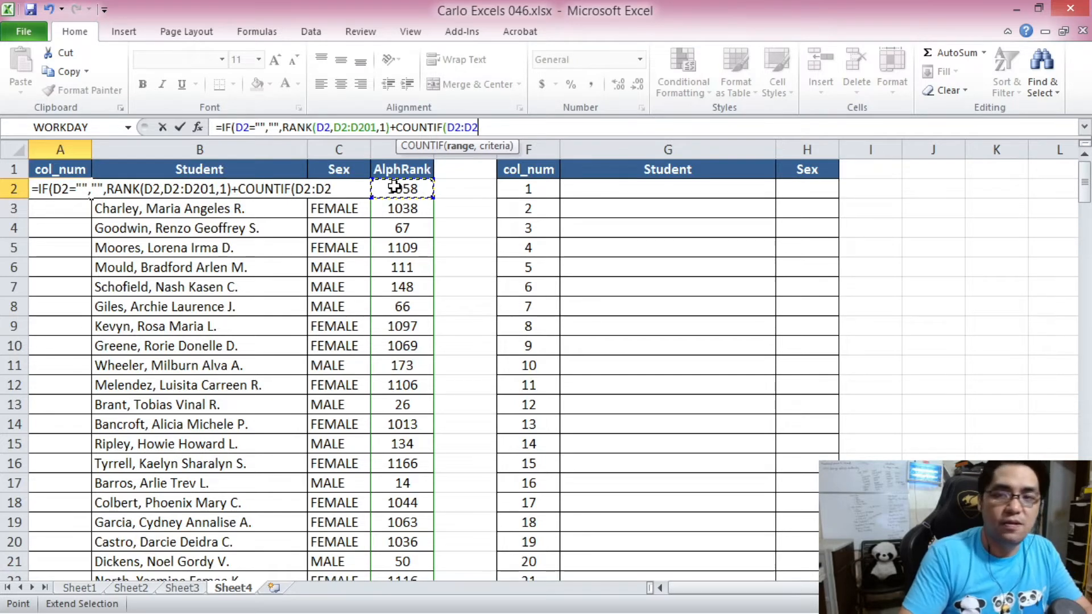
text(,)
click(394, 188)
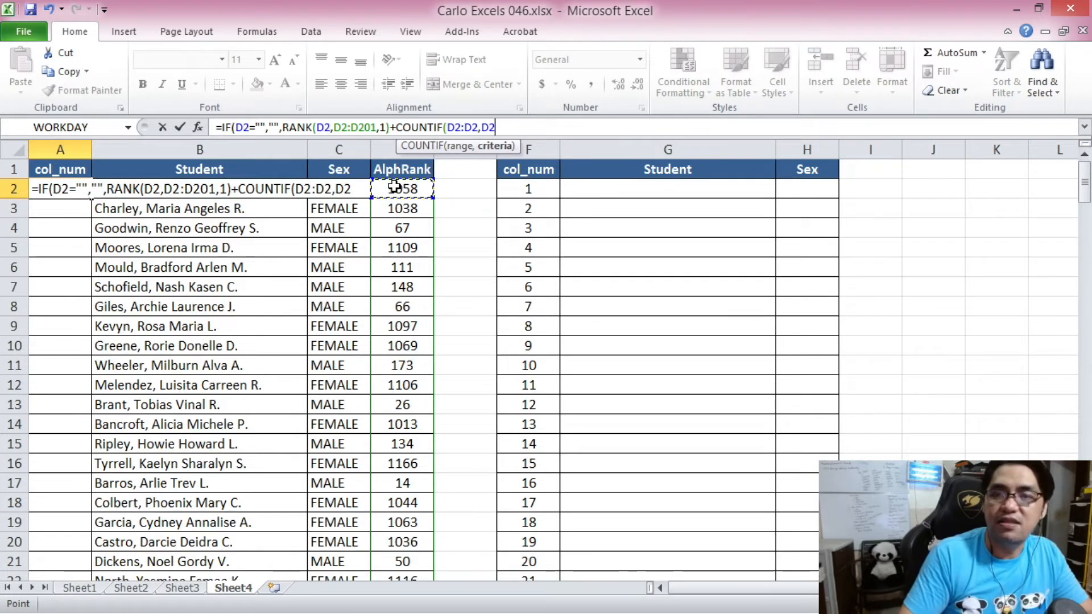
text()-1)
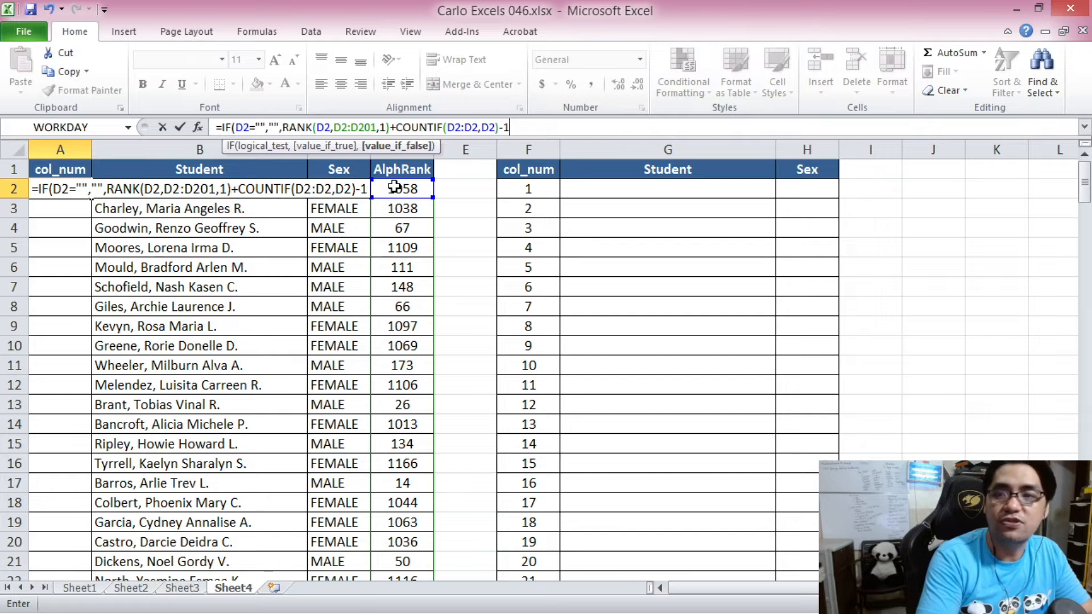
text())
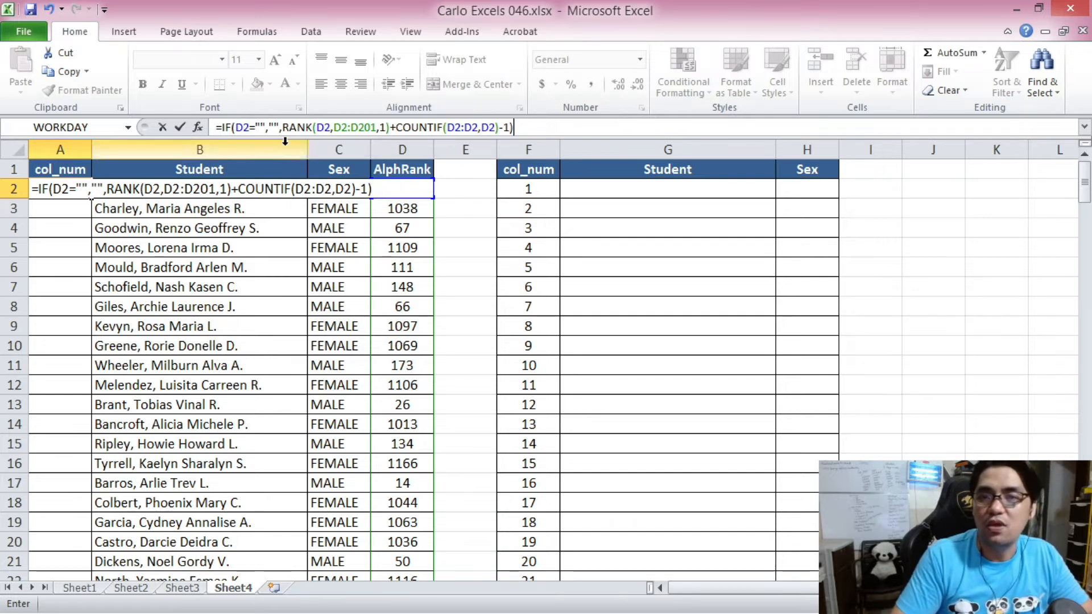
Make RANK's range $D$2:$D$201 and COUNTIF's starting cell $D$2 absolute, and enter the A2 formula.
click(342, 127)
key(F4)
click(376, 127)
key(F4)
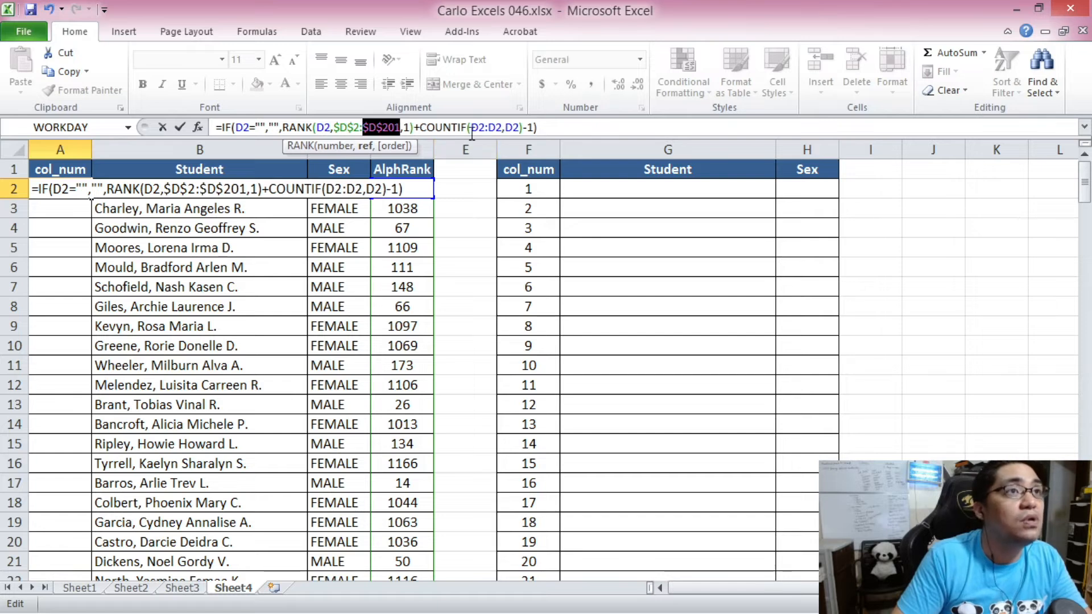
click(482, 127)
key(F4)
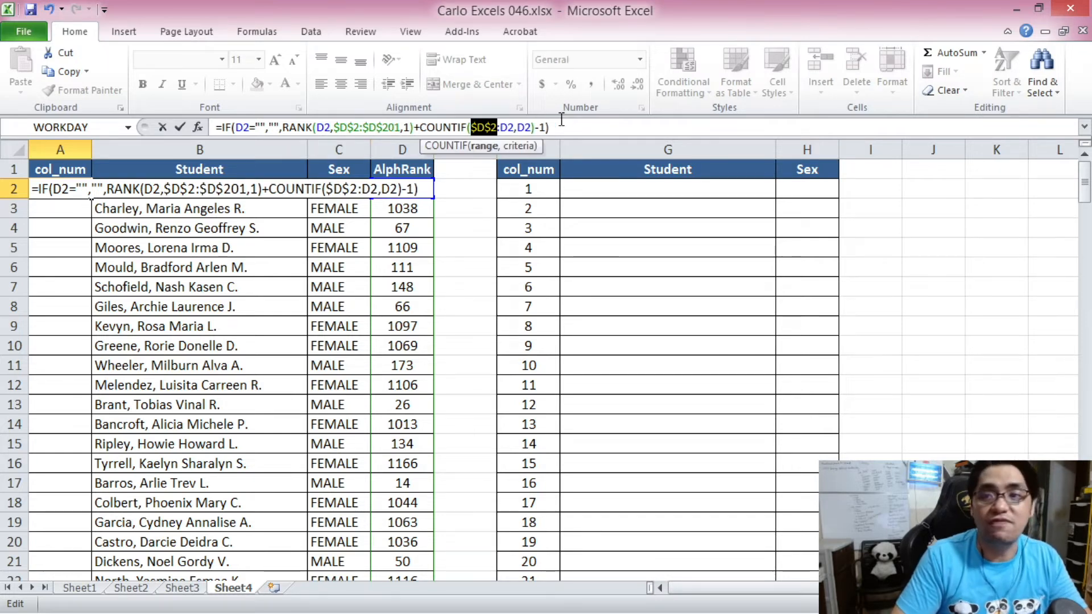
click(561, 119)
key(Return)
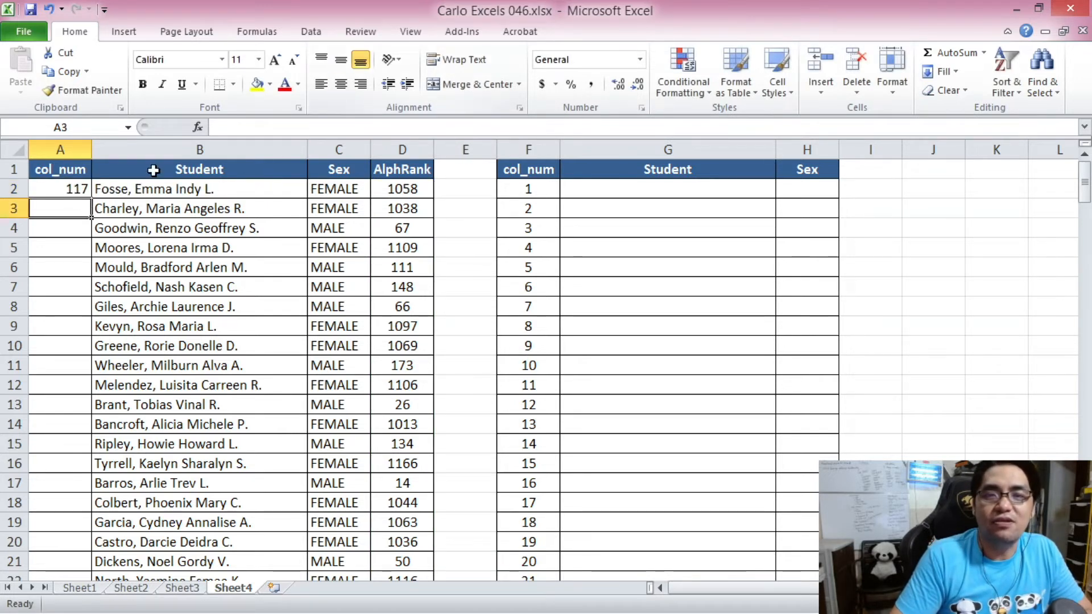
Center cell A2 and copy its formula over the whole col_num range A2:A201.
click(63, 188)
click(343, 85)
key(ctrl+c)
drag(1085, 182, 1084, 528)
shift+click(80, 558)
key(ctrl+v)
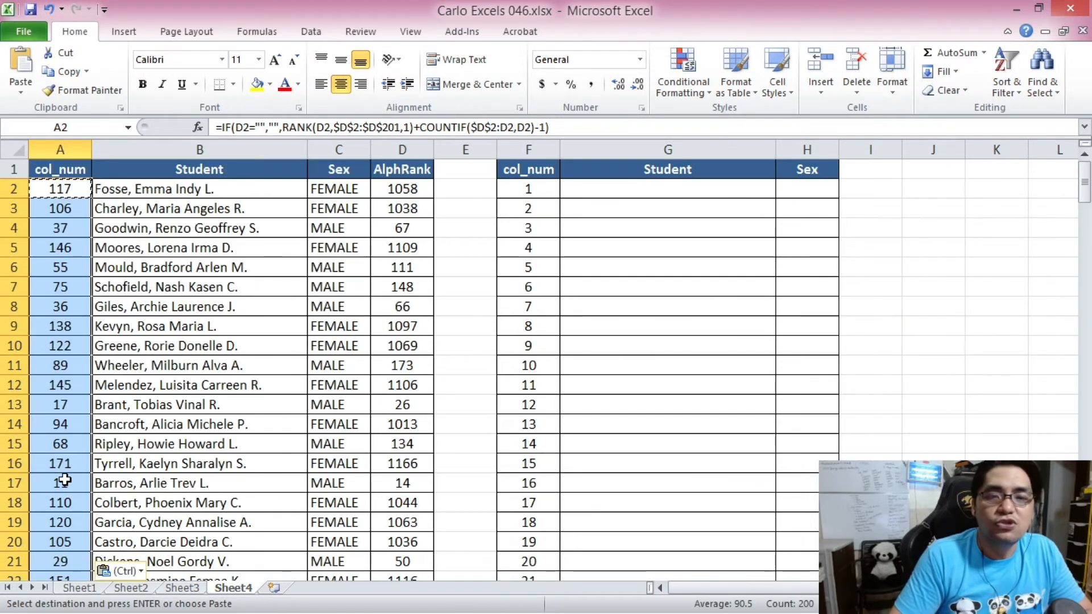
Compare the col_num values with the AlphRank values in the first rows, and look over the empty Student and Sex output cells.
click(68, 327)
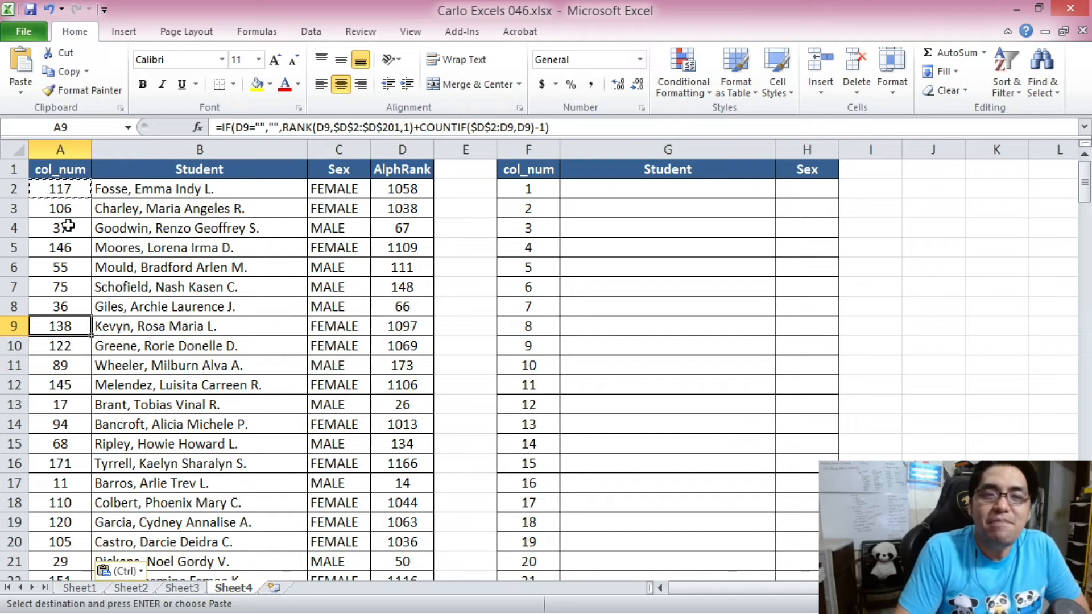
drag(402, 187, 408, 209)
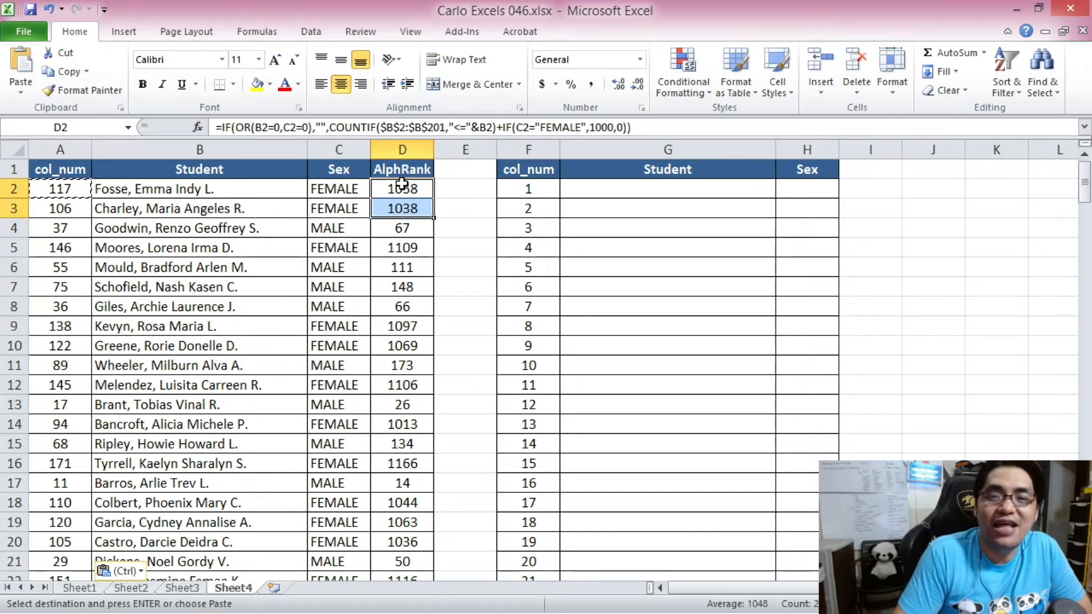
drag(67, 189, 68, 197)
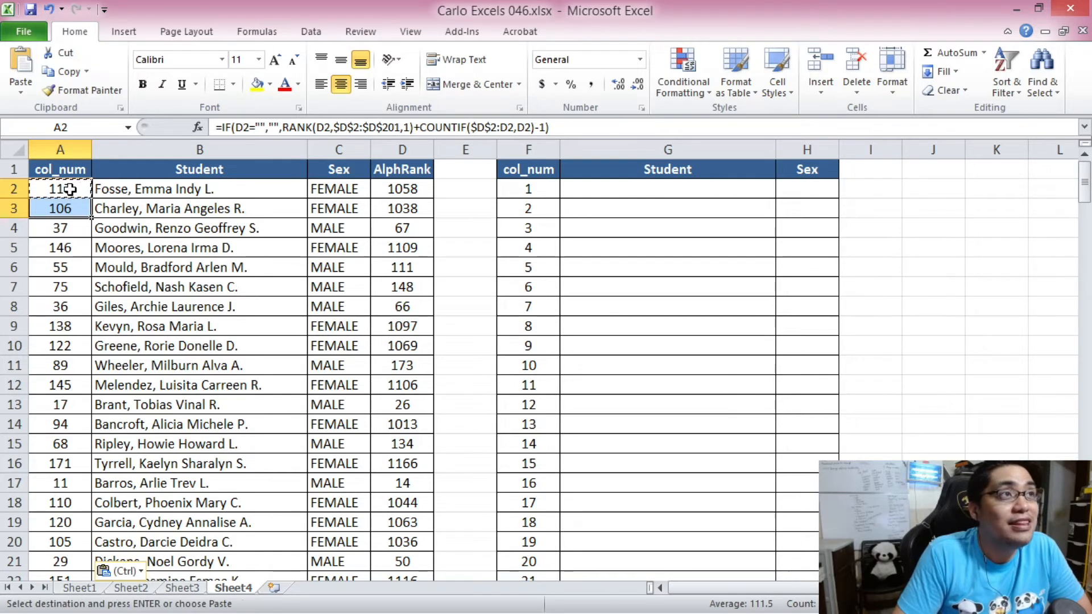
click(68, 189)
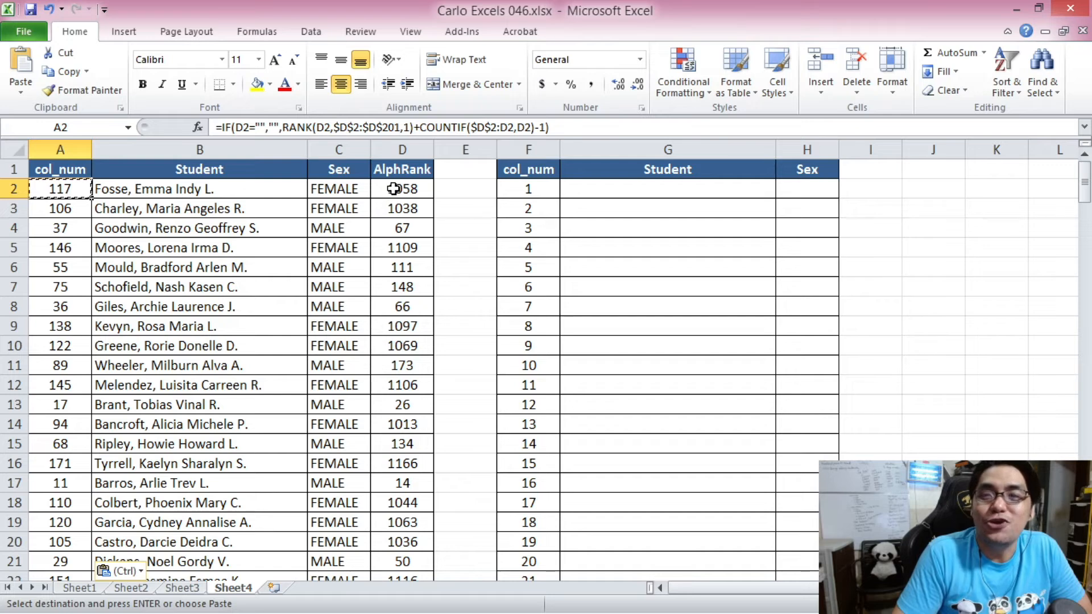
drag(394, 189, 401, 209)
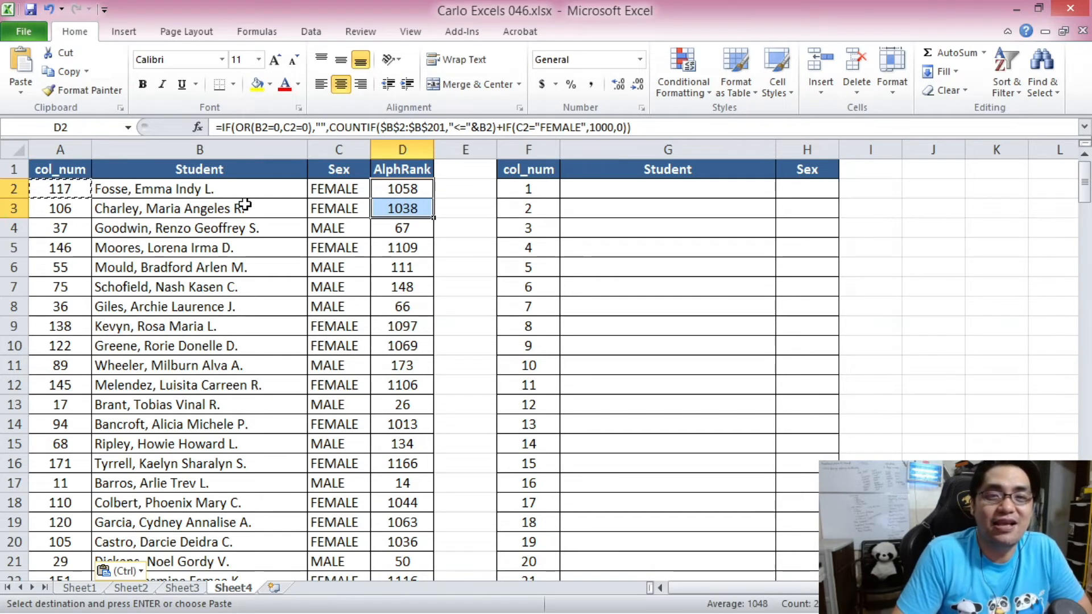
drag(74, 188, 79, 200)
drag(393, 189, 390, 207)
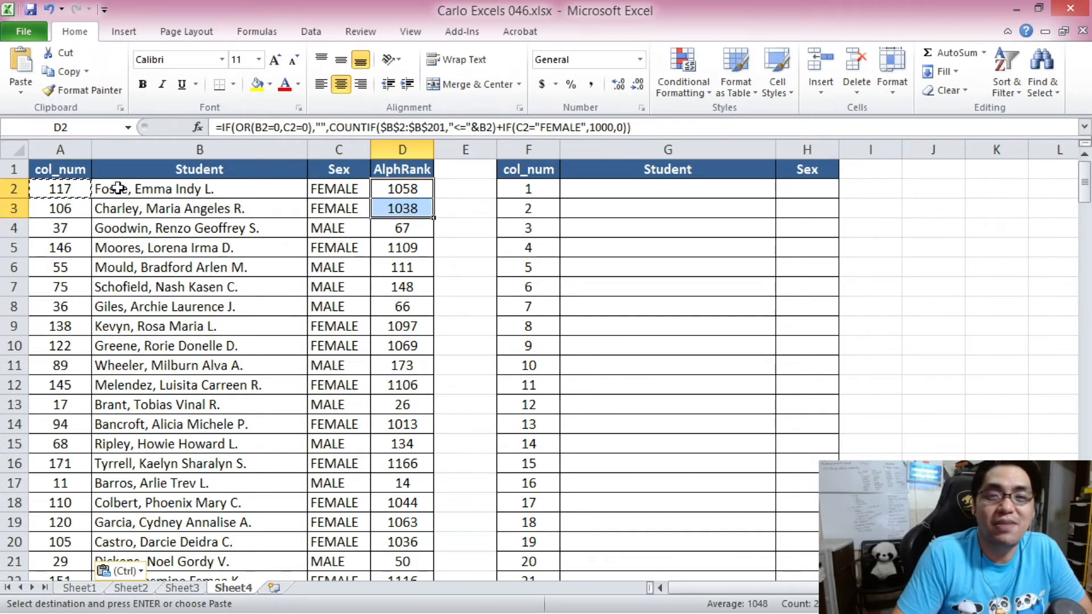
click(82, 188)
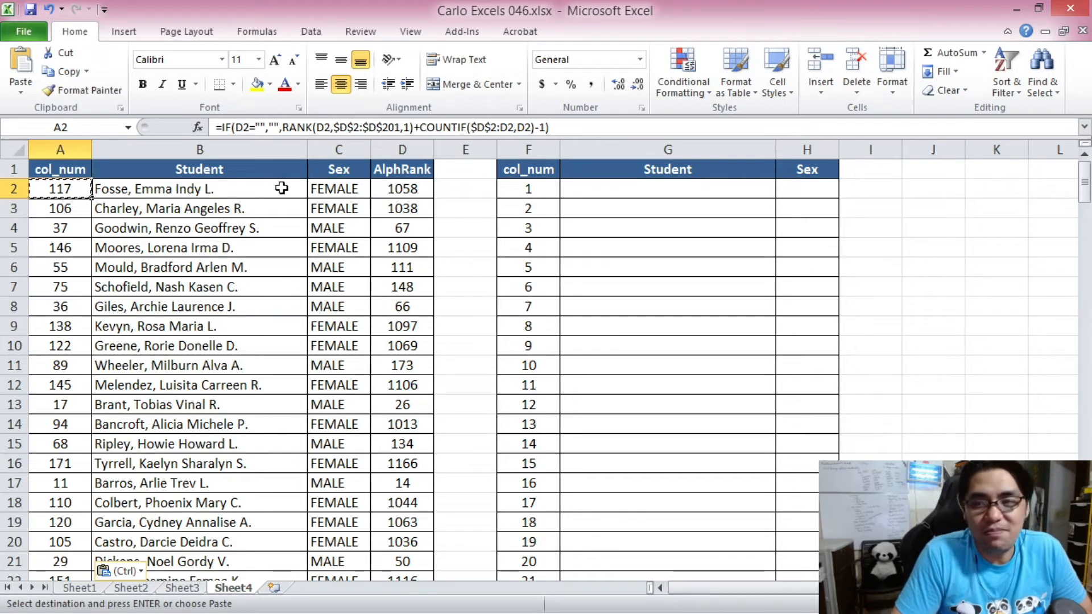
click(682, 198)
drag(682, 197, 819, 403)
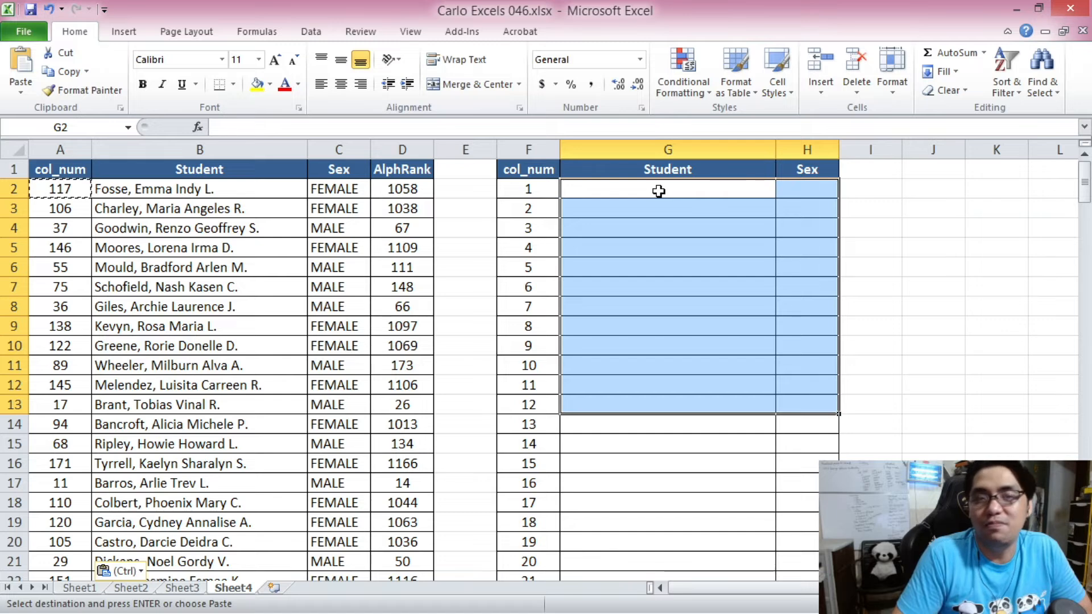
Start an IFERROR formula in G2 containing a VLOOKUP with F2 as its lookup value.
click(609, 191)
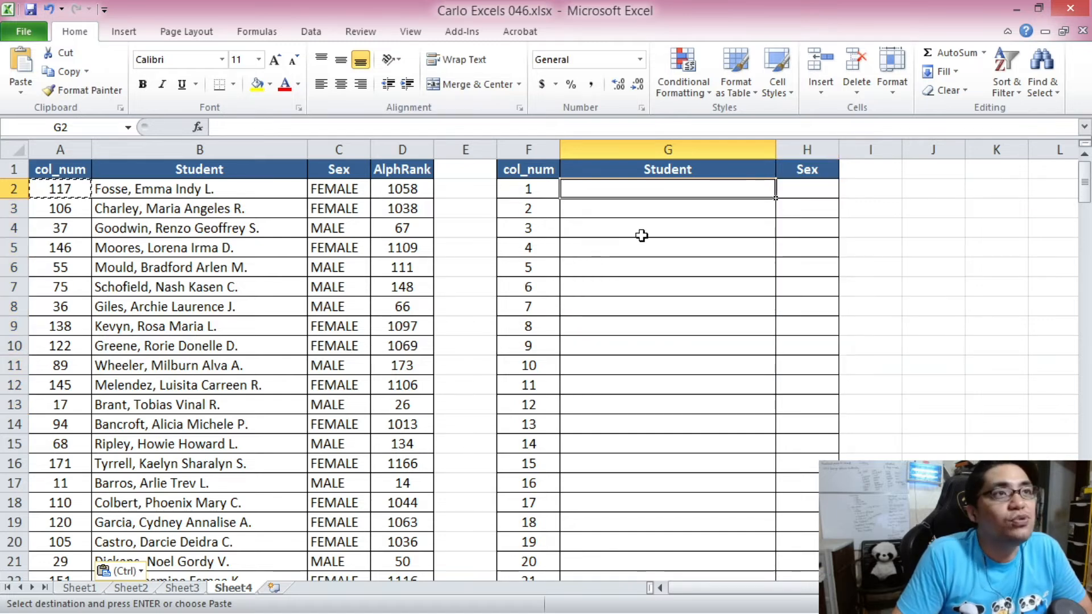
text(=)
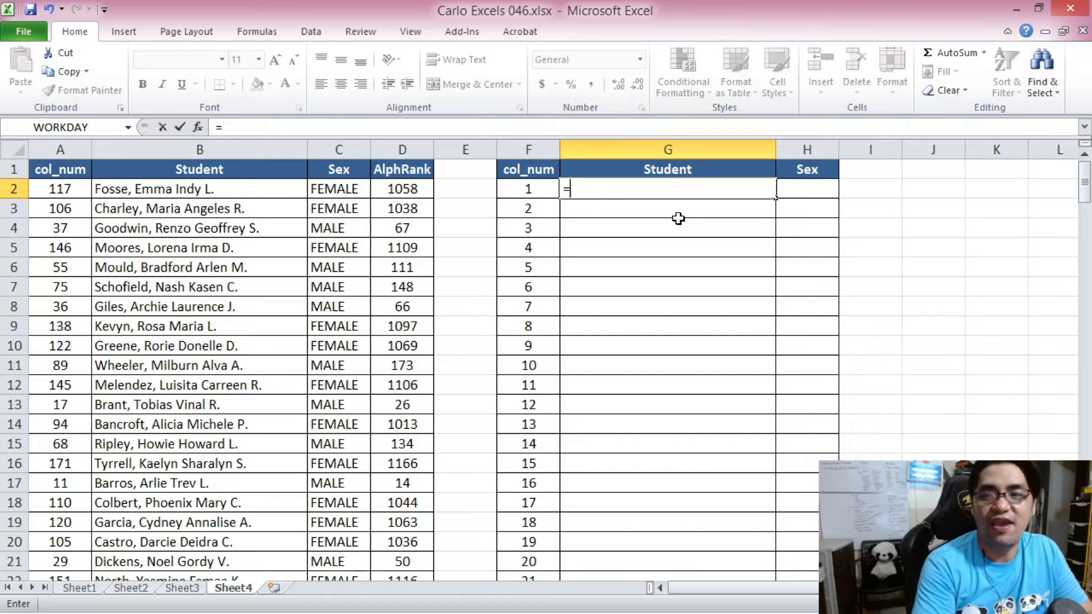
text(IFERROR()
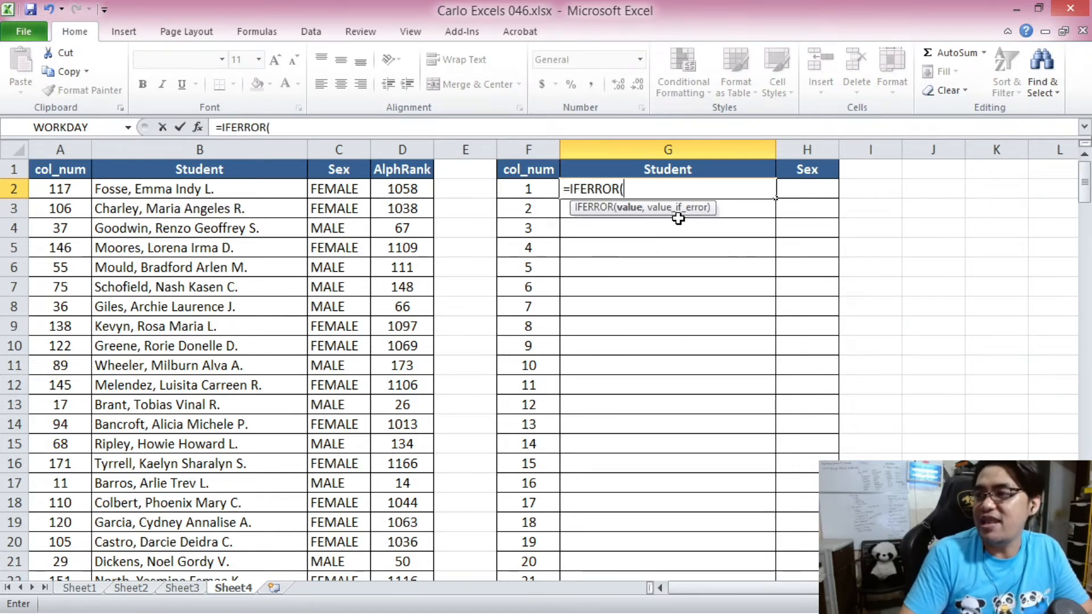
click(302, 127)
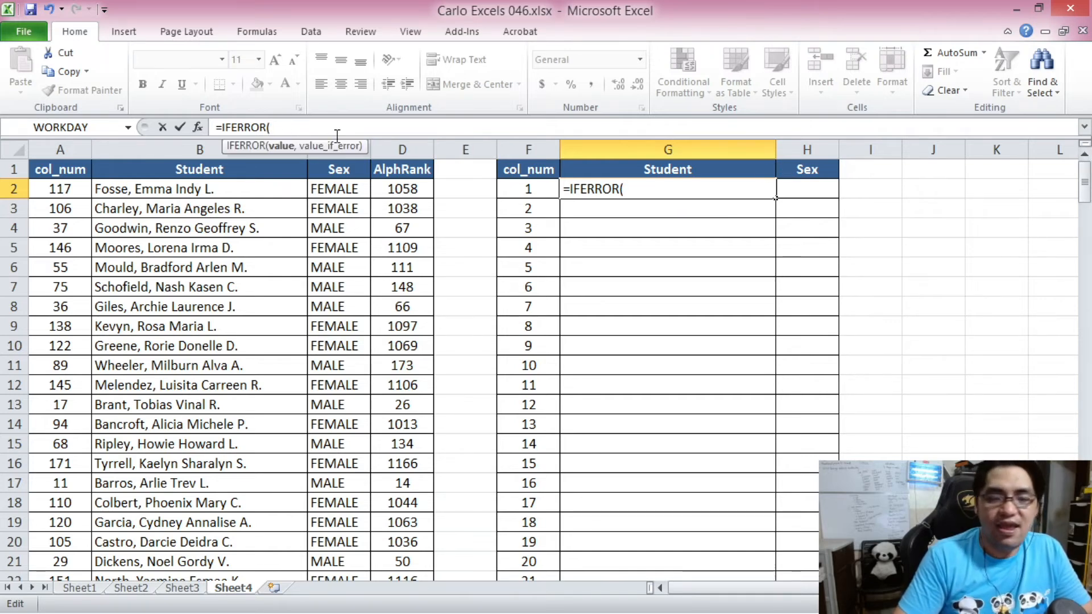
text(VLOOOKUP()
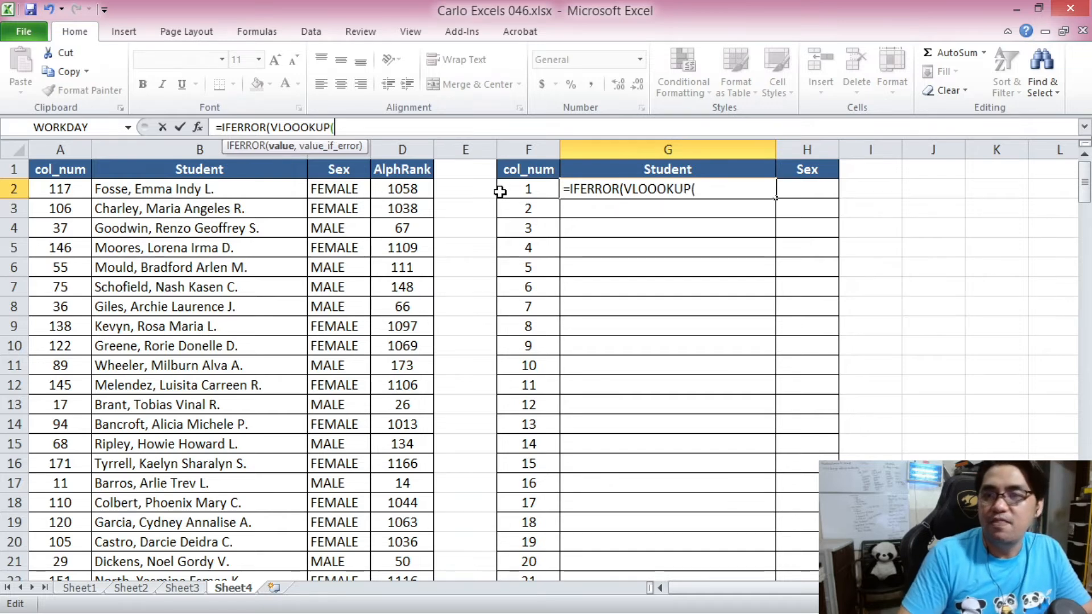
click(500, 192)
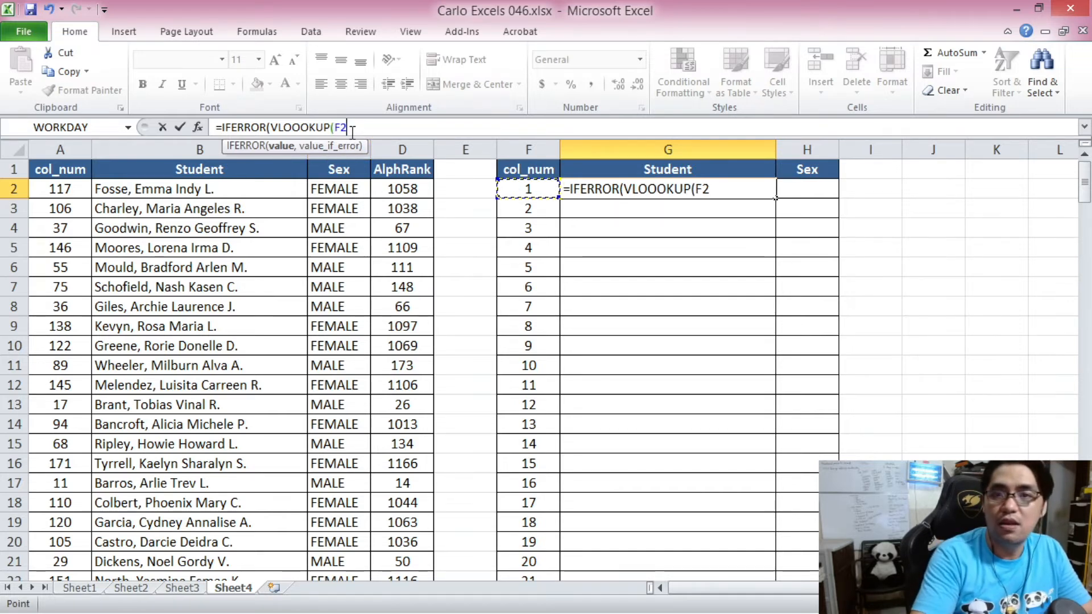
click(302, 127)
key(Delete)
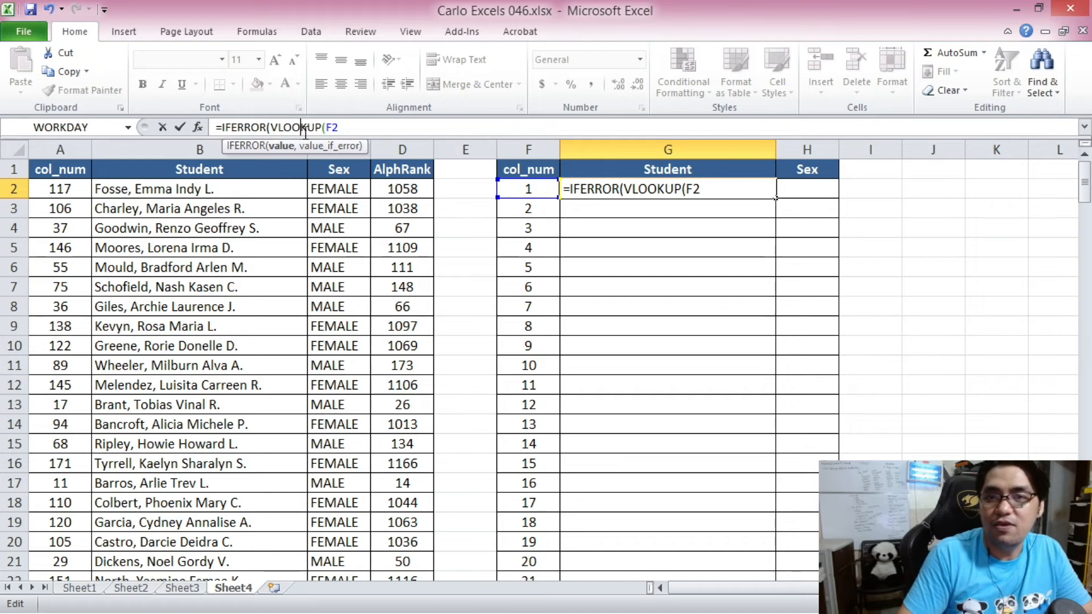
Complete the VLOOKUP with table array A2:D201, column index 2 and FALSE for an exact match.
click(357, 127)
text(,)
click(66, 187)
drag(1085, 191, 1085, 197)
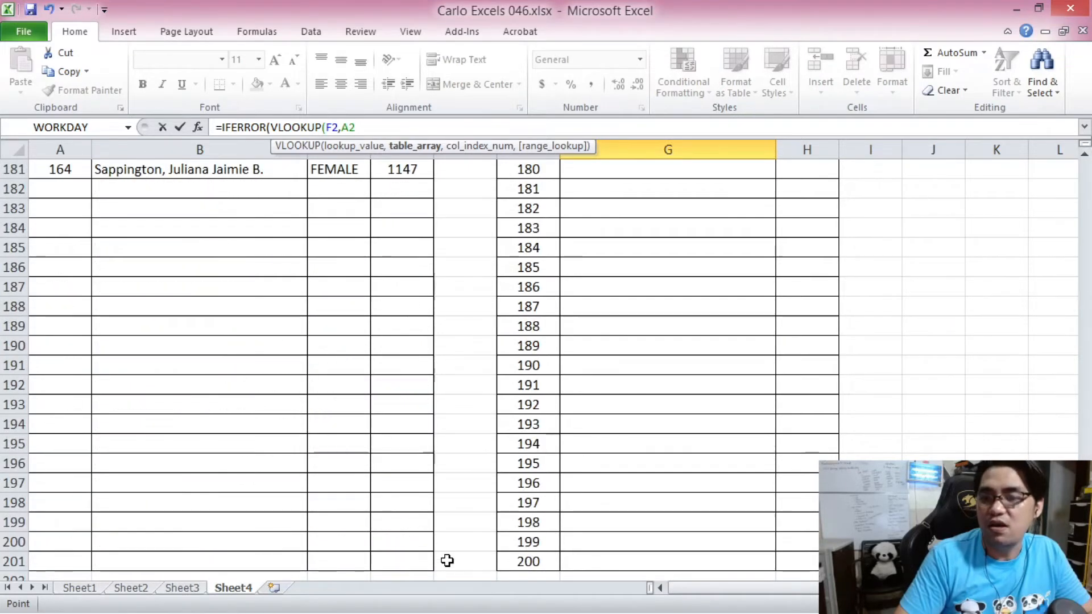
shift+click(410, 562)
click(390, 128)
text(,2,)
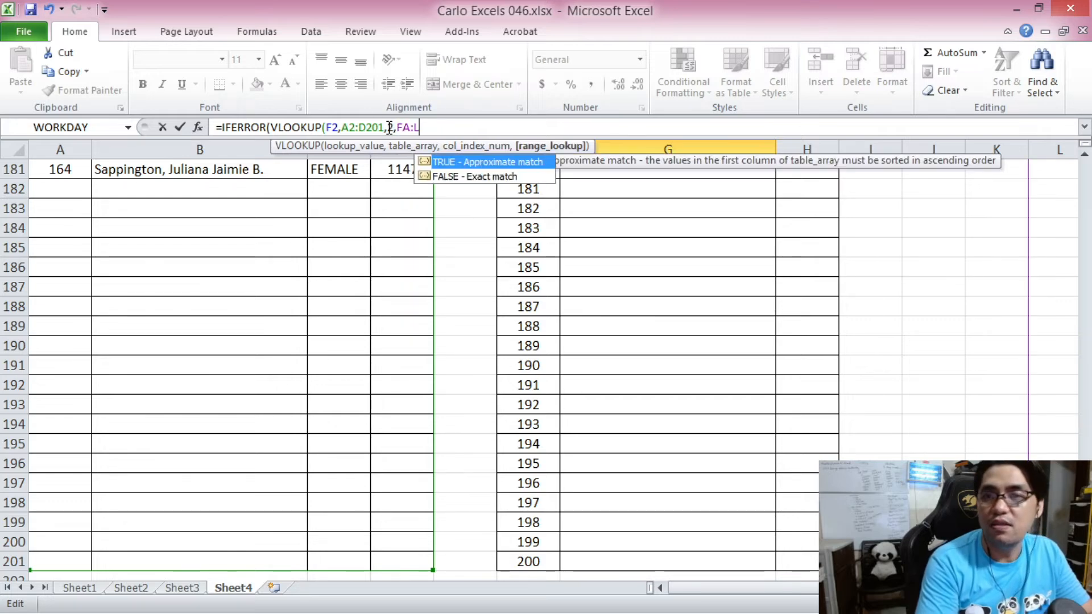
text(FALSE))
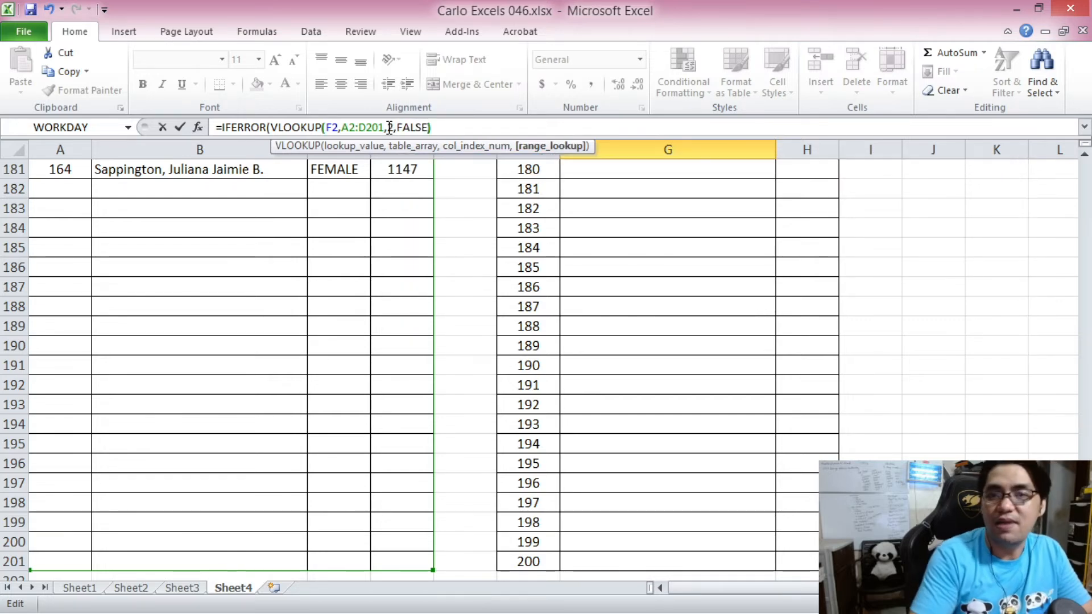
Make the VLOOKUP table array absolute as $A$2:$D$201, set the error value to empty text (""), and enter the G2 formula.
drag(1085, 549, 1084, 174)
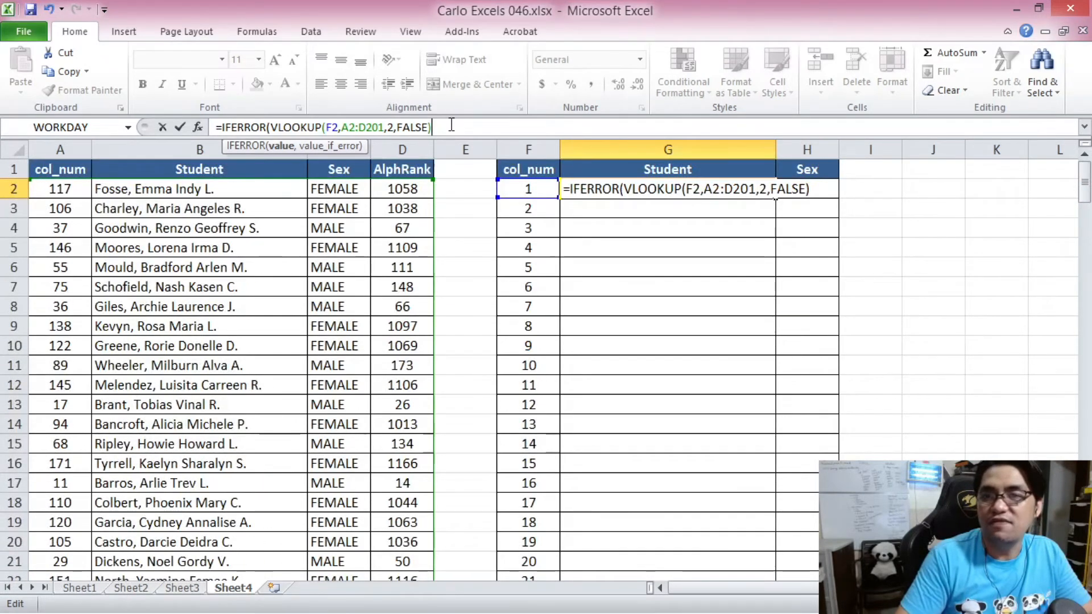
click(350, 127)
key(F4)
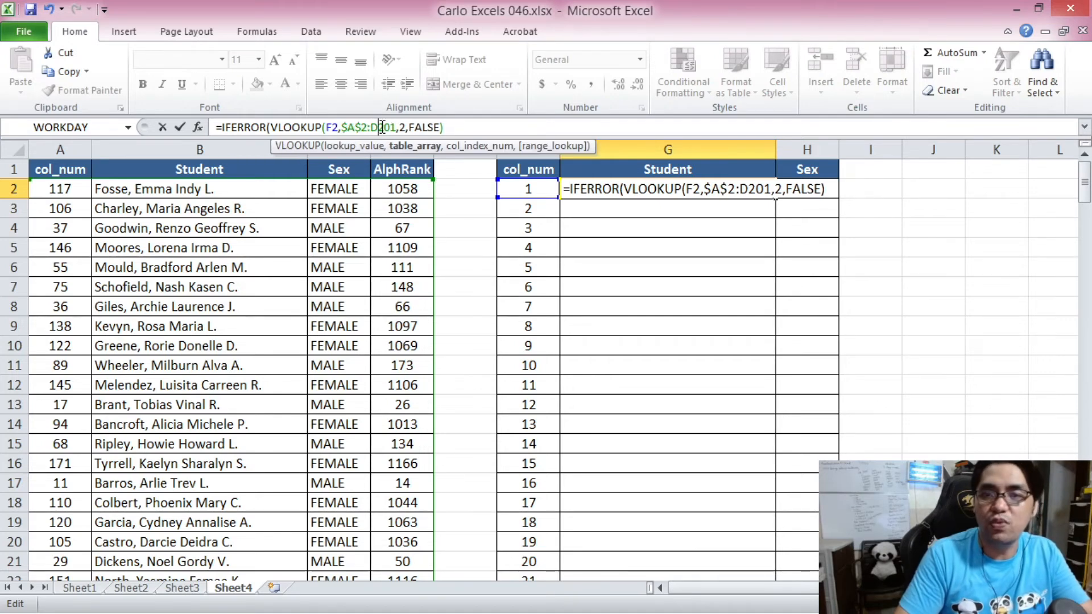
click(379, 127)
key(F4)
click(463, 127)
text(,)
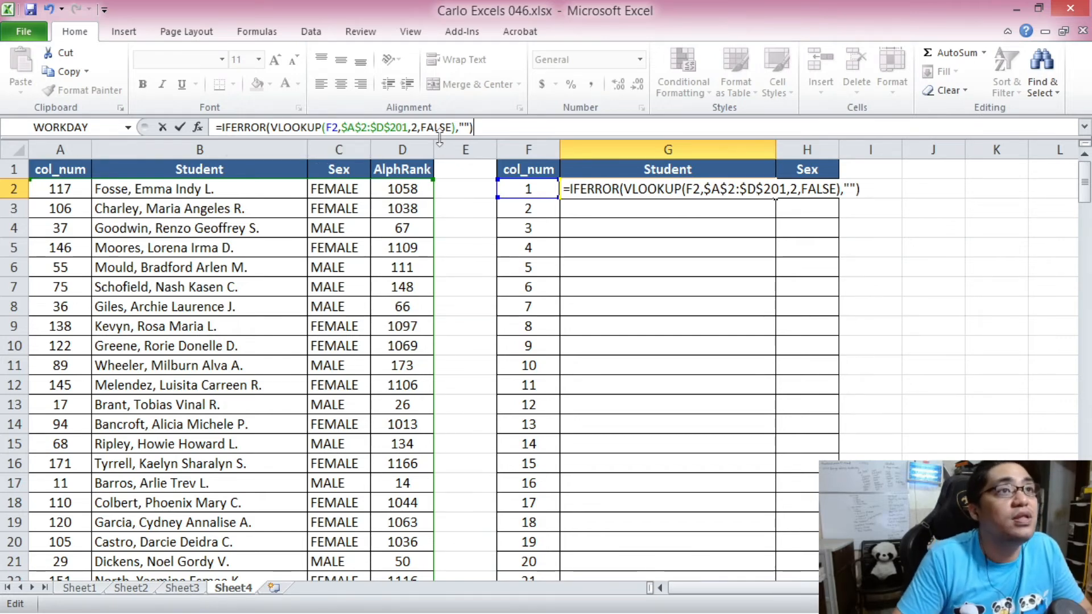
key(Return)
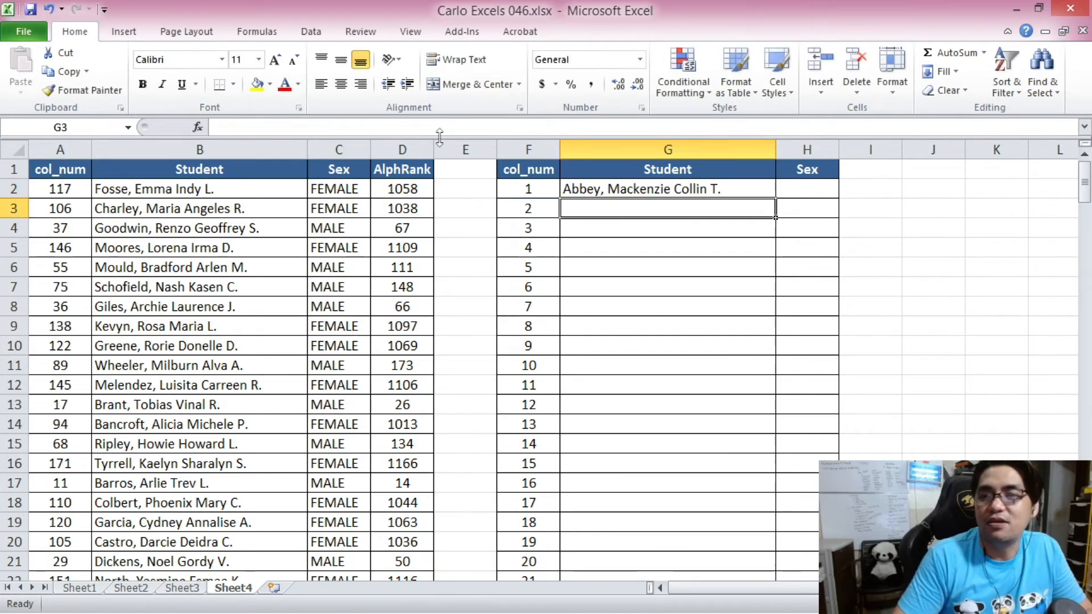
Reuse the G2 formula text in H2 with the VLOOKUP column index set to 3, and enter it.
click(644, 193)
drag(490, 126, 164, 97)
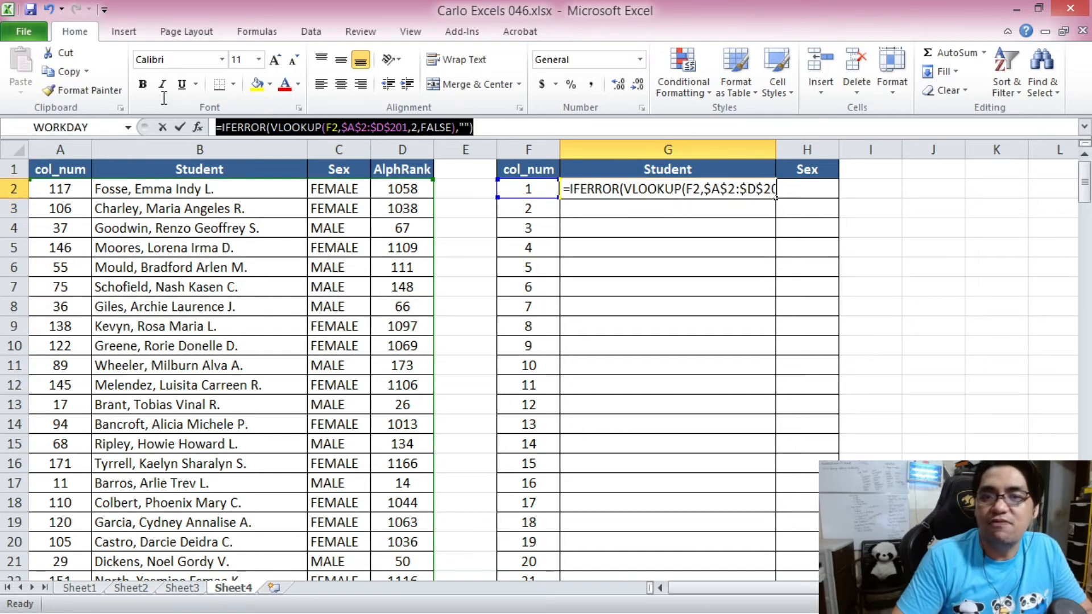
key(ctrl+c)
key(Escape)
click(797, 190)
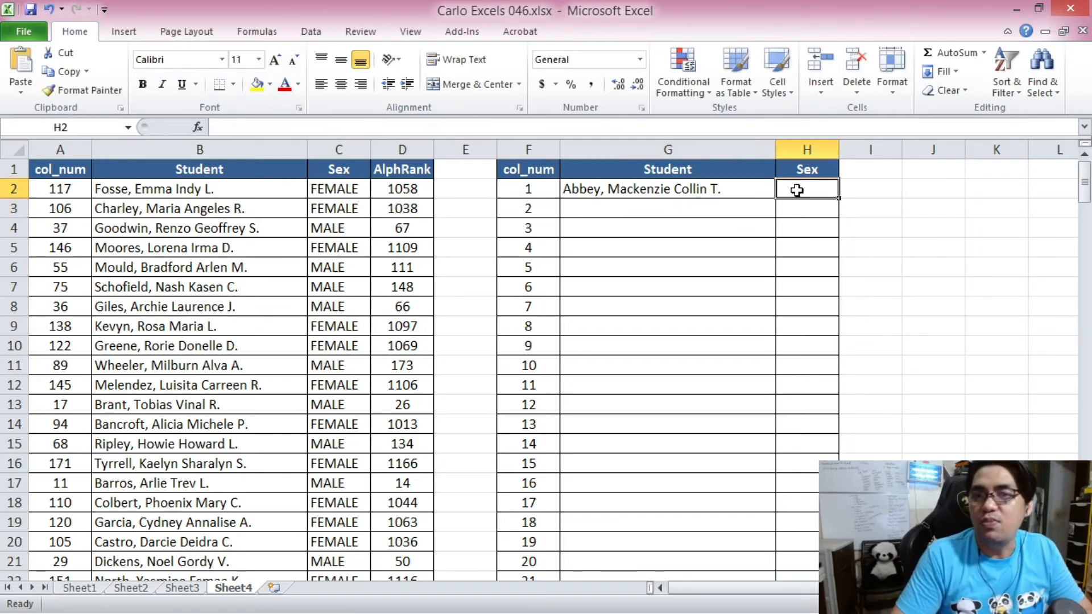
click(393, 126)
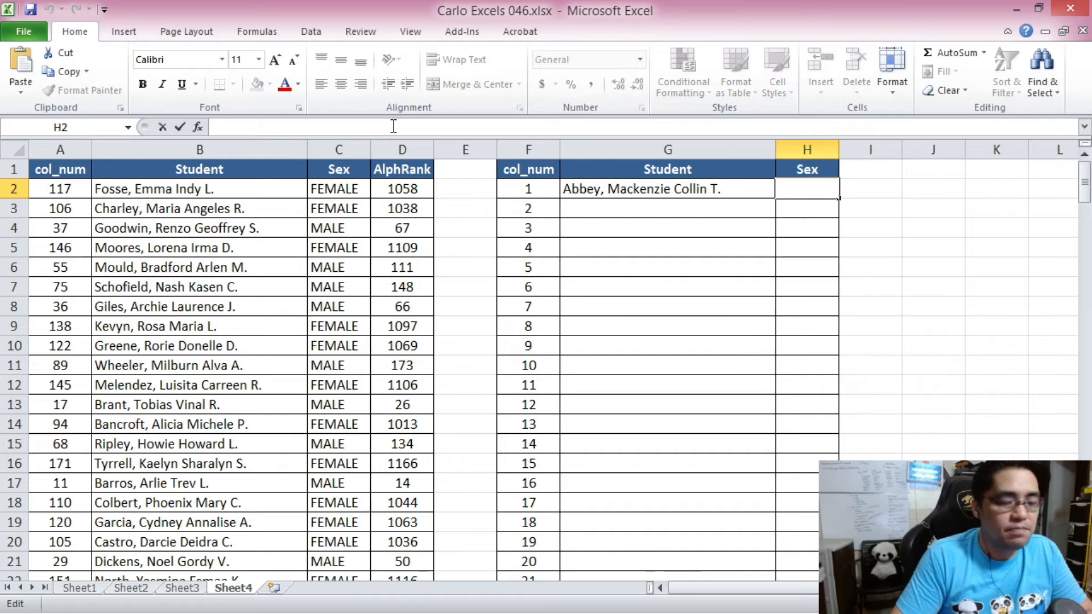
key(ctrl+v)
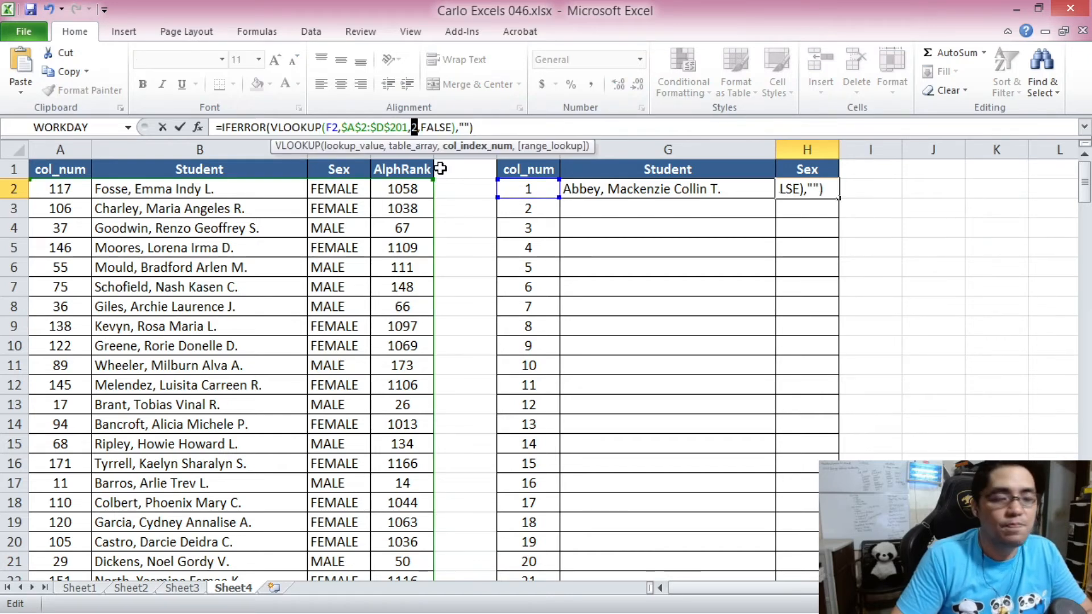
text(3)
key(Return)
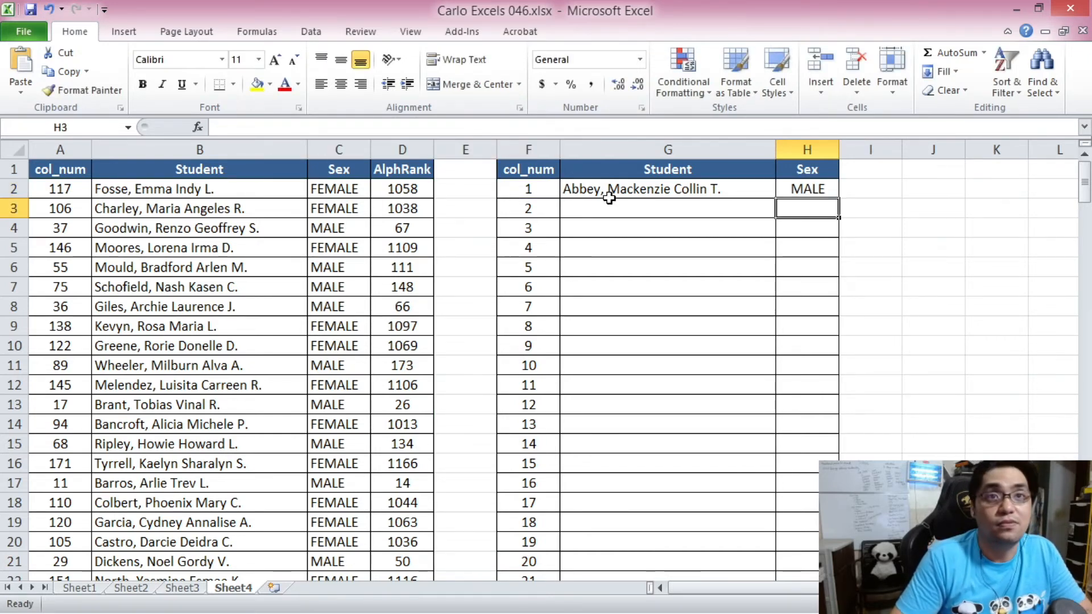
Copy the formulas in G2:H2 down to the last row of the numbered Student and Sex output list.
drag(606, 194, 775, 187)
key(ctrl+c)
drag(1084, 183, 1084, 199)
drag(1084, 535, 1085, 537)
key(ctrl+v)
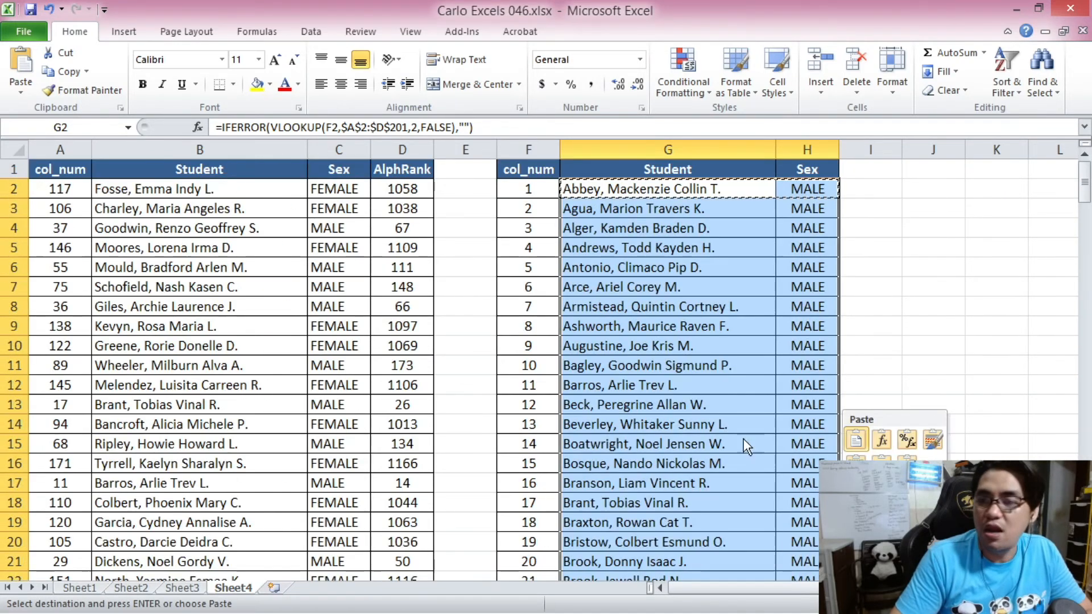
Examine the formula-sorted Student and Sex list, including the rows around H93, and compare it with the unsorted source list.
click(616, 189)
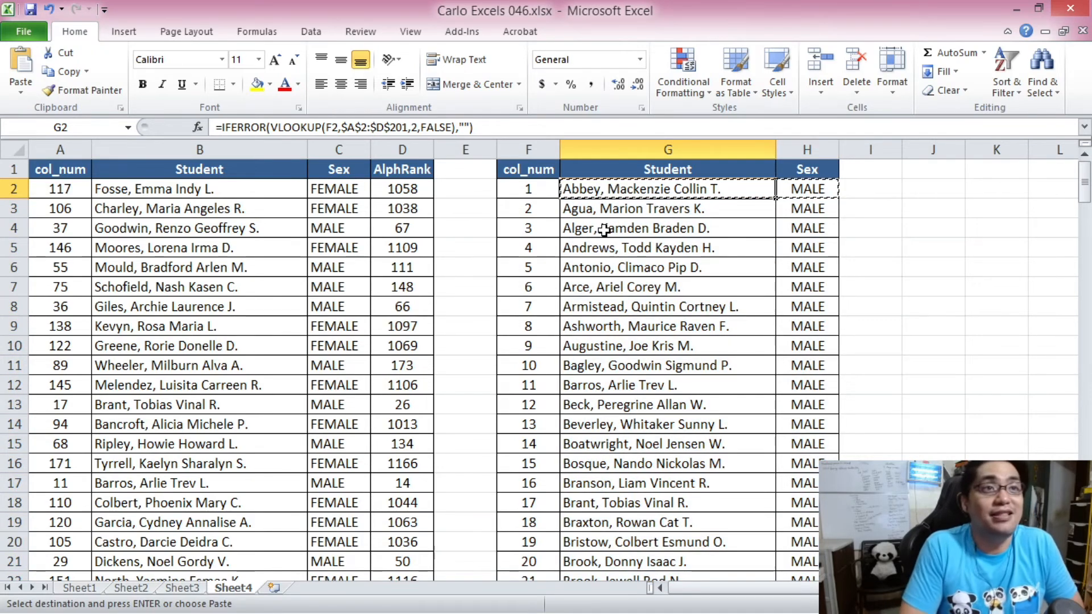
click(395, 195)
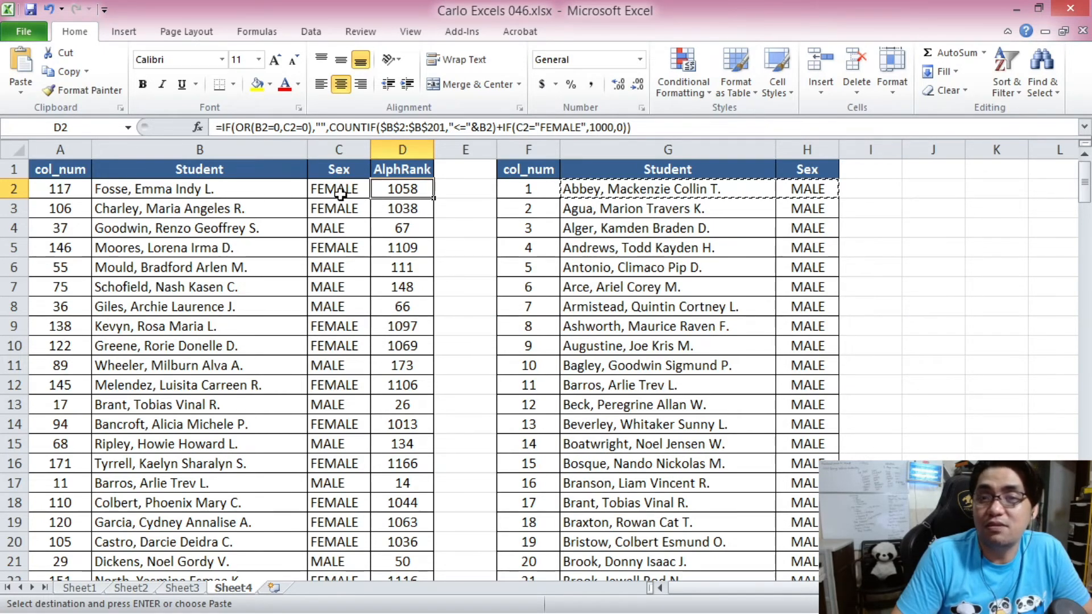
click(667, 195)
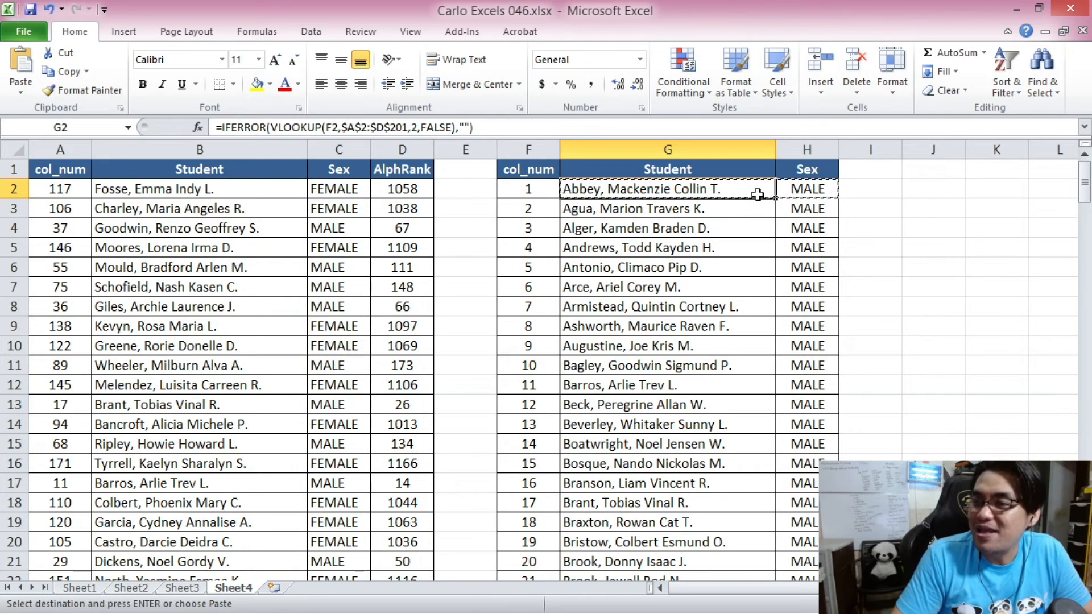
click(830, 182)
drag(1087, 190, 1083, 368)
drag(588, 249, 659, 442)
click(811, 249)
drag(1087, 360, 1085, 181)
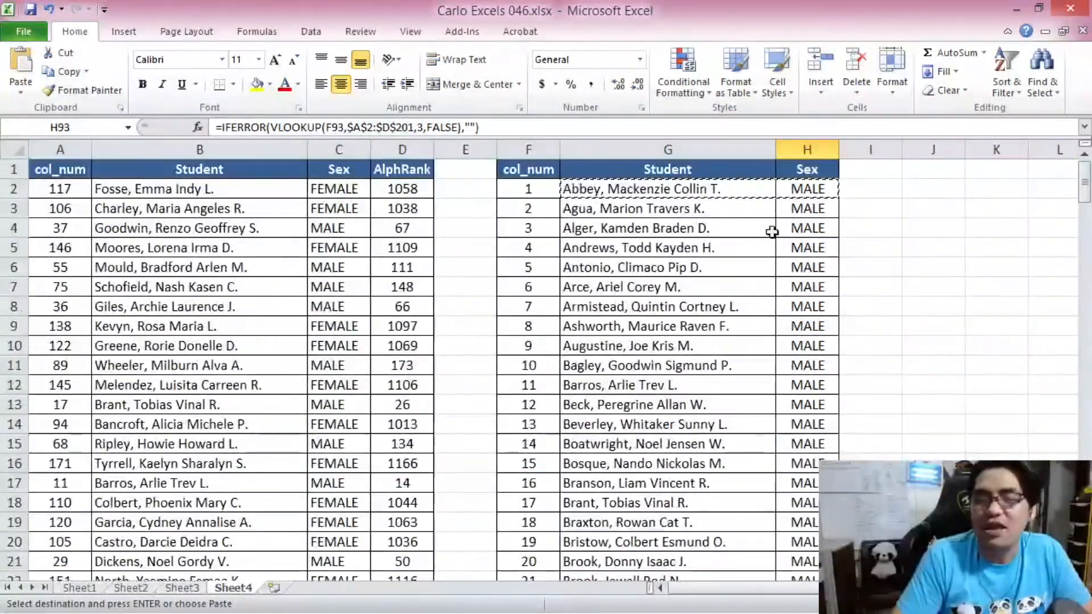
click(637, 189)
drag(604, 191, 829, 189)
click(243, 310)
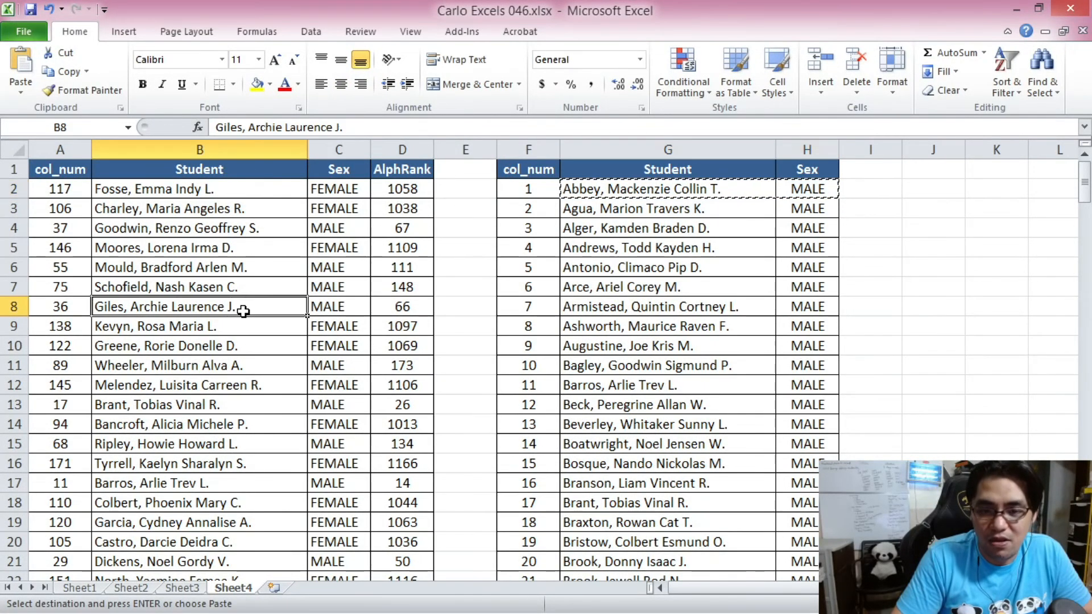
scroll(243, 310, down, 17)
scroll(244, 310, down, 8)
scroll(243, 310, up, 11)
scroll(244, 310, up, 14)
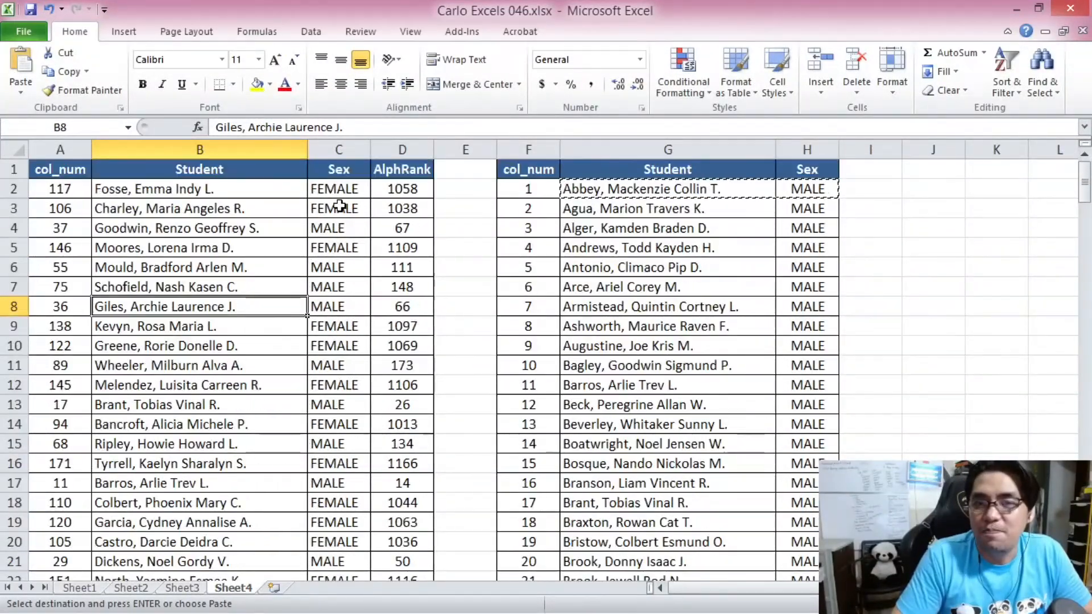
Change the Sex of the first source-list student, in C2, to MALE.
click(340, 190)
drag(147, 189, 341, 185)
click(344, 189)
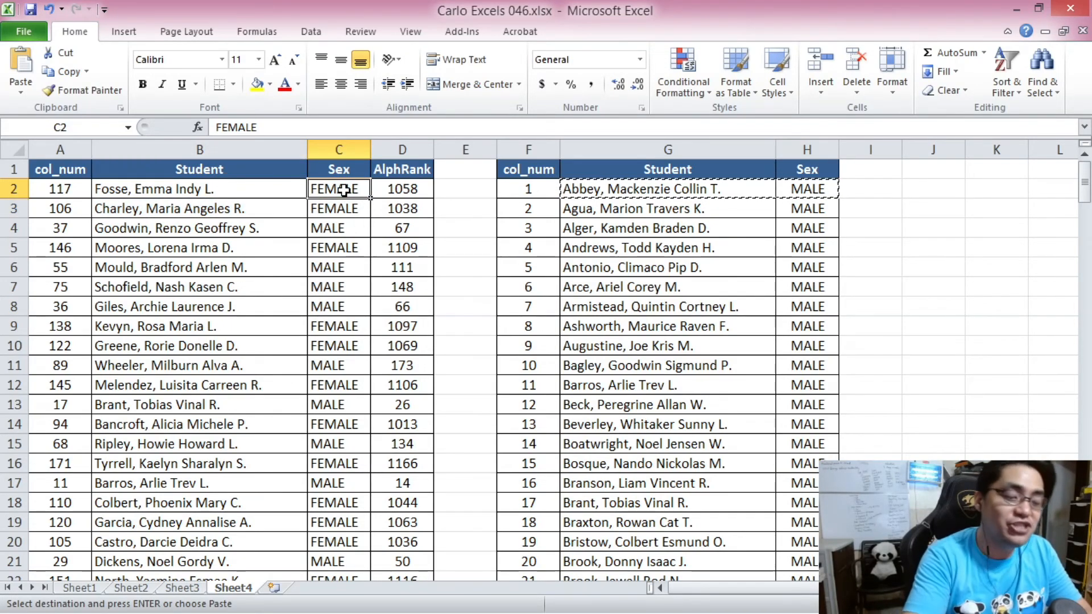
text(MA)
key(Return)
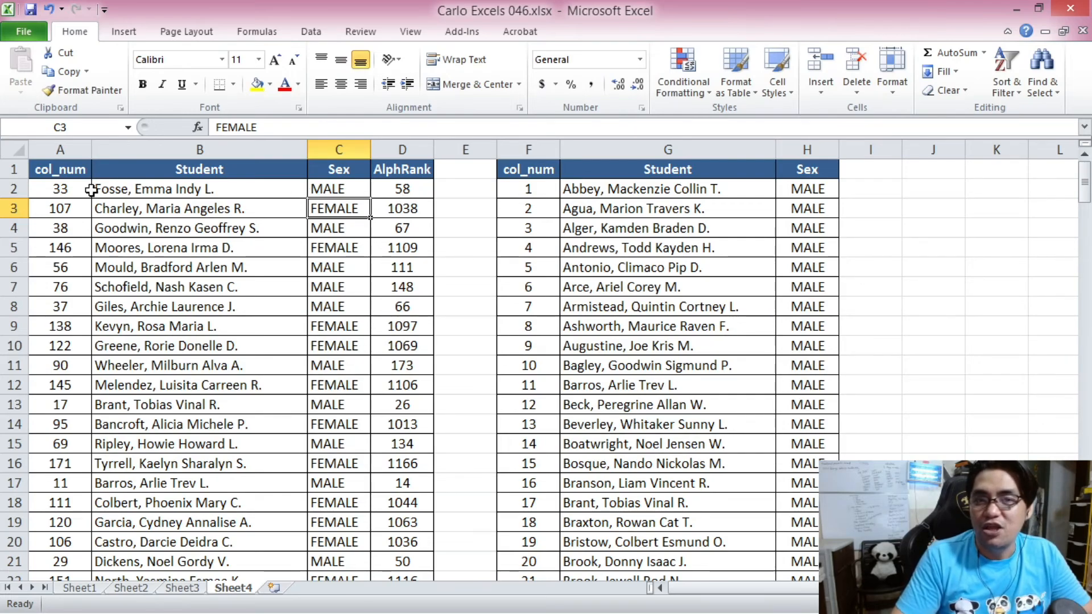
Find the student from row 2 of the source list in the sorted list and review the updated Student and Sex columns.
click(592, 245)
scroll(619, 257, down, 9)
scroll(639, 341, down, 1)
scroll(629, 349, up, 1)
drag(555, 288, 808, 290)
drag(1087, 245, 1087, 182)
drag(541, 178, 798, 502)
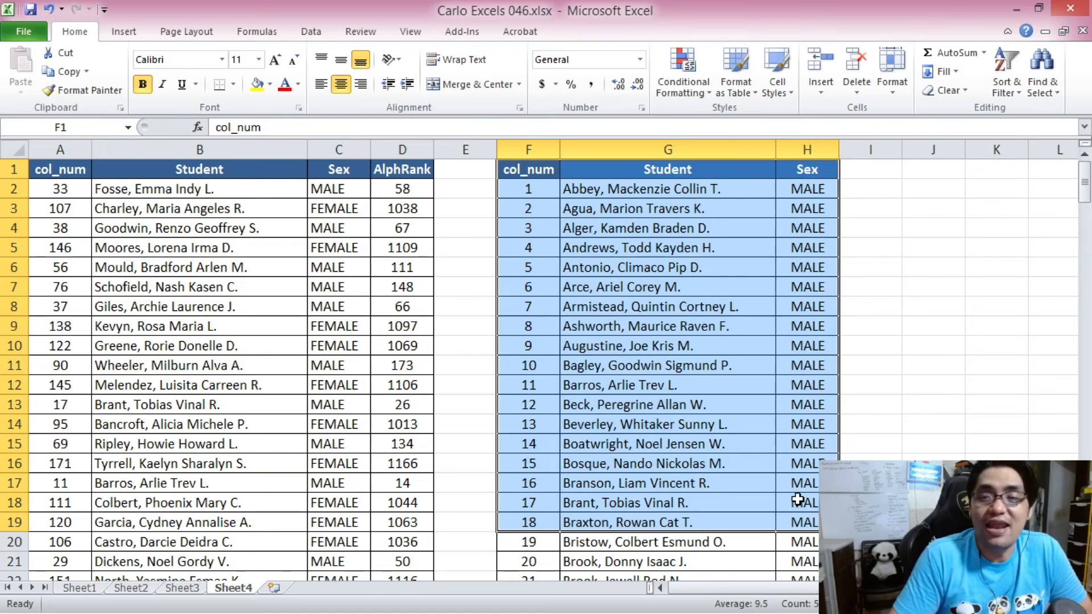
drag(524, 186, 739, 484)
drag(625, 184, 807, 483)
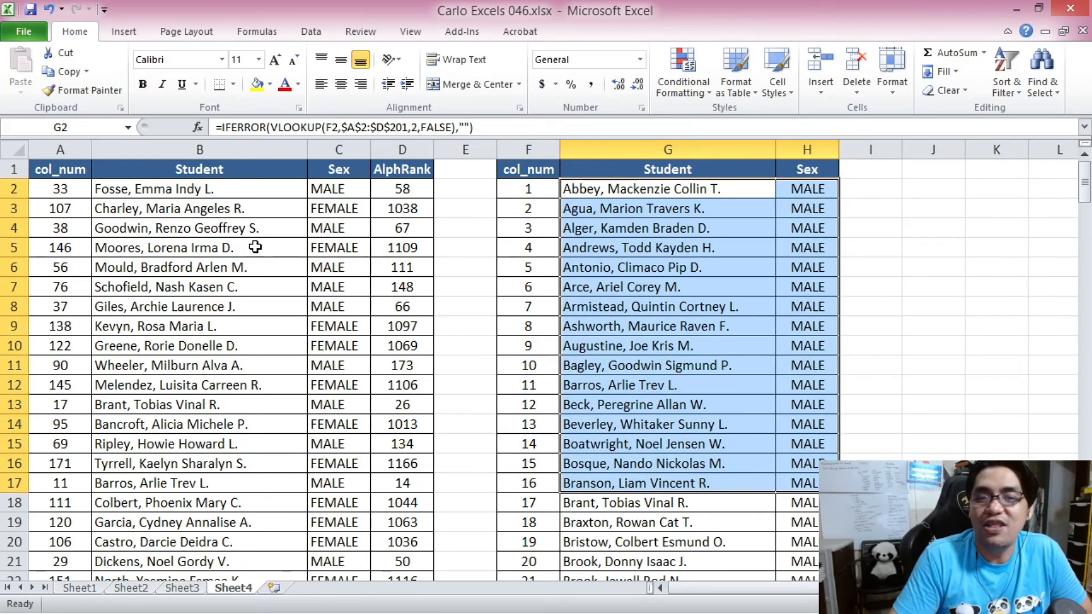
click(255, 247)
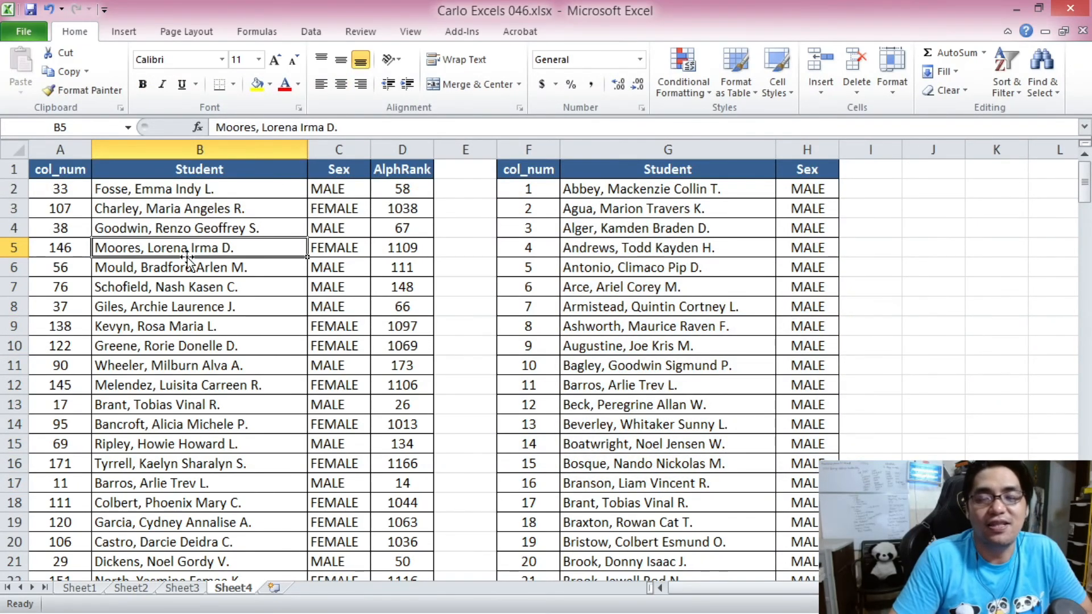